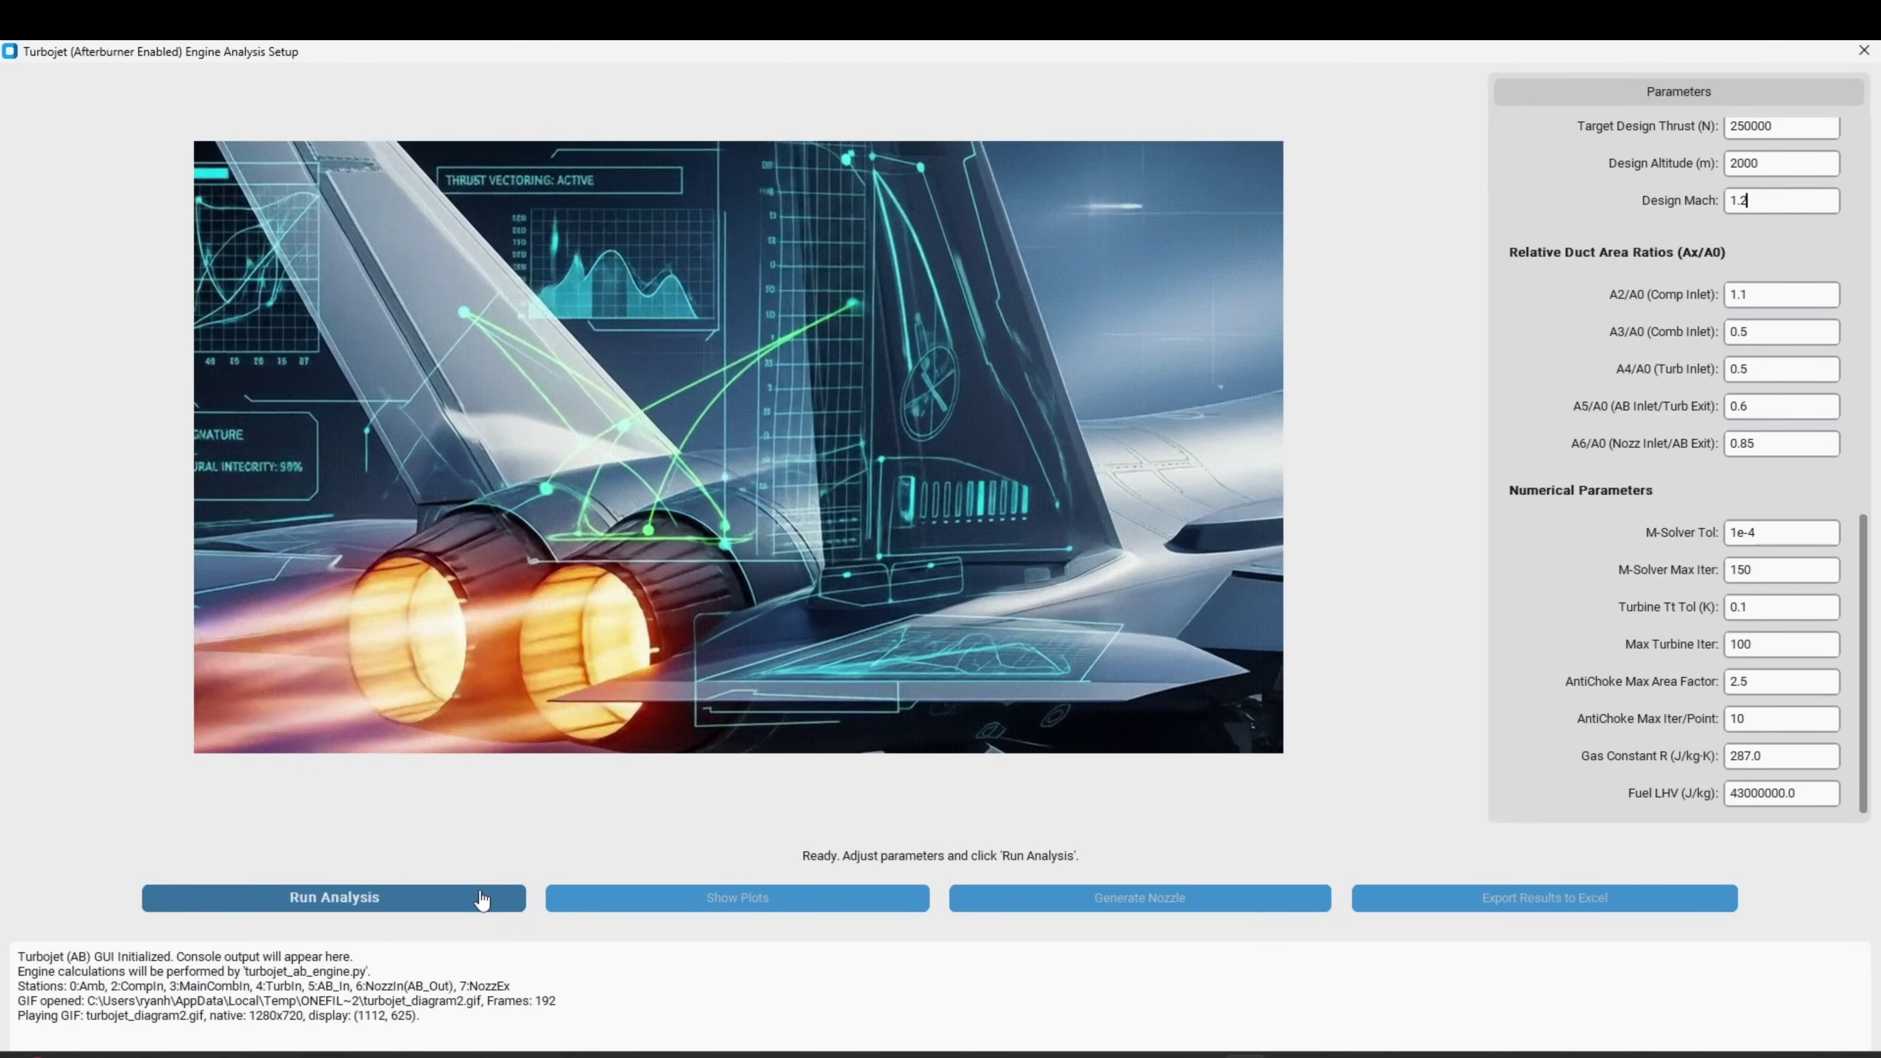
- Run the afterburner turbojet analysis, clear the nozzle geometry plot and rotate the TSFC surface
{"action": "left_click", "coordinate": [503, 896]}
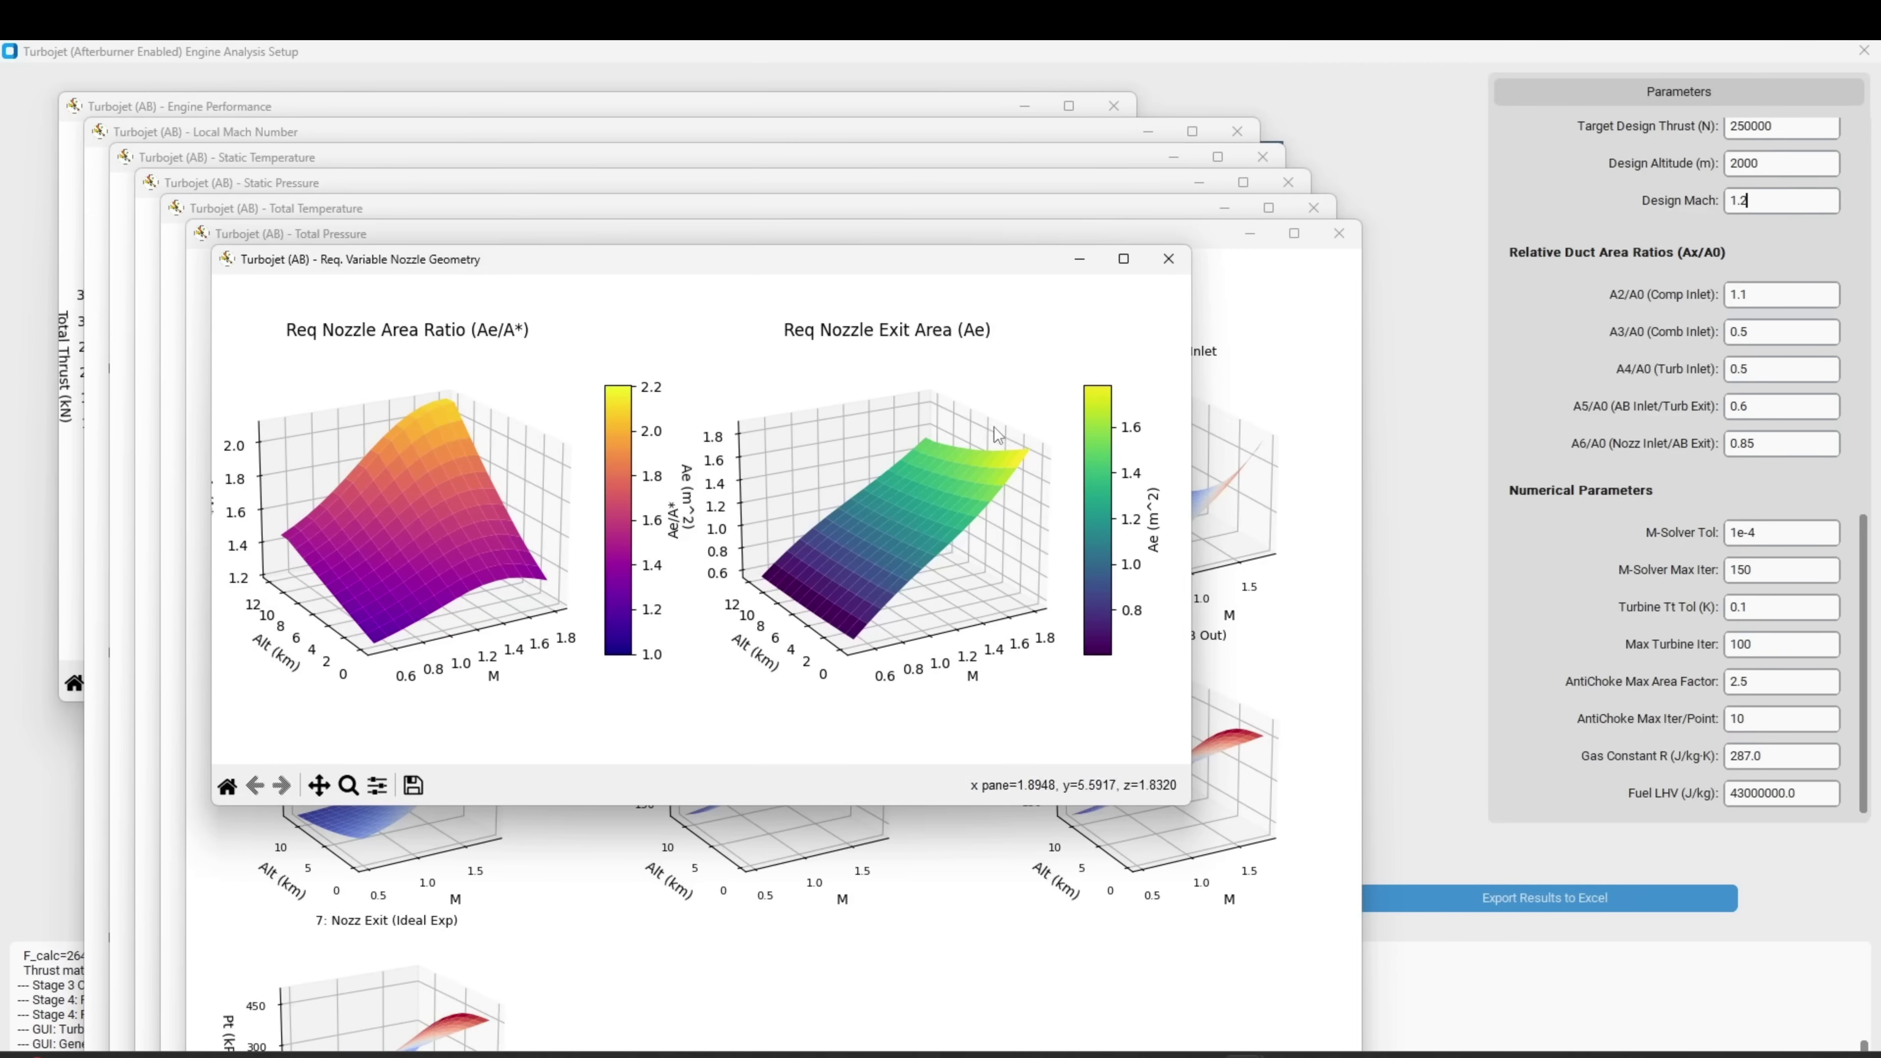
{"action": "left_click", "coordinate": [1169, 259]}
{"action": "left_click_drag", "start_coordinate": [1089, 233], "coordinate": [1082, 128]}
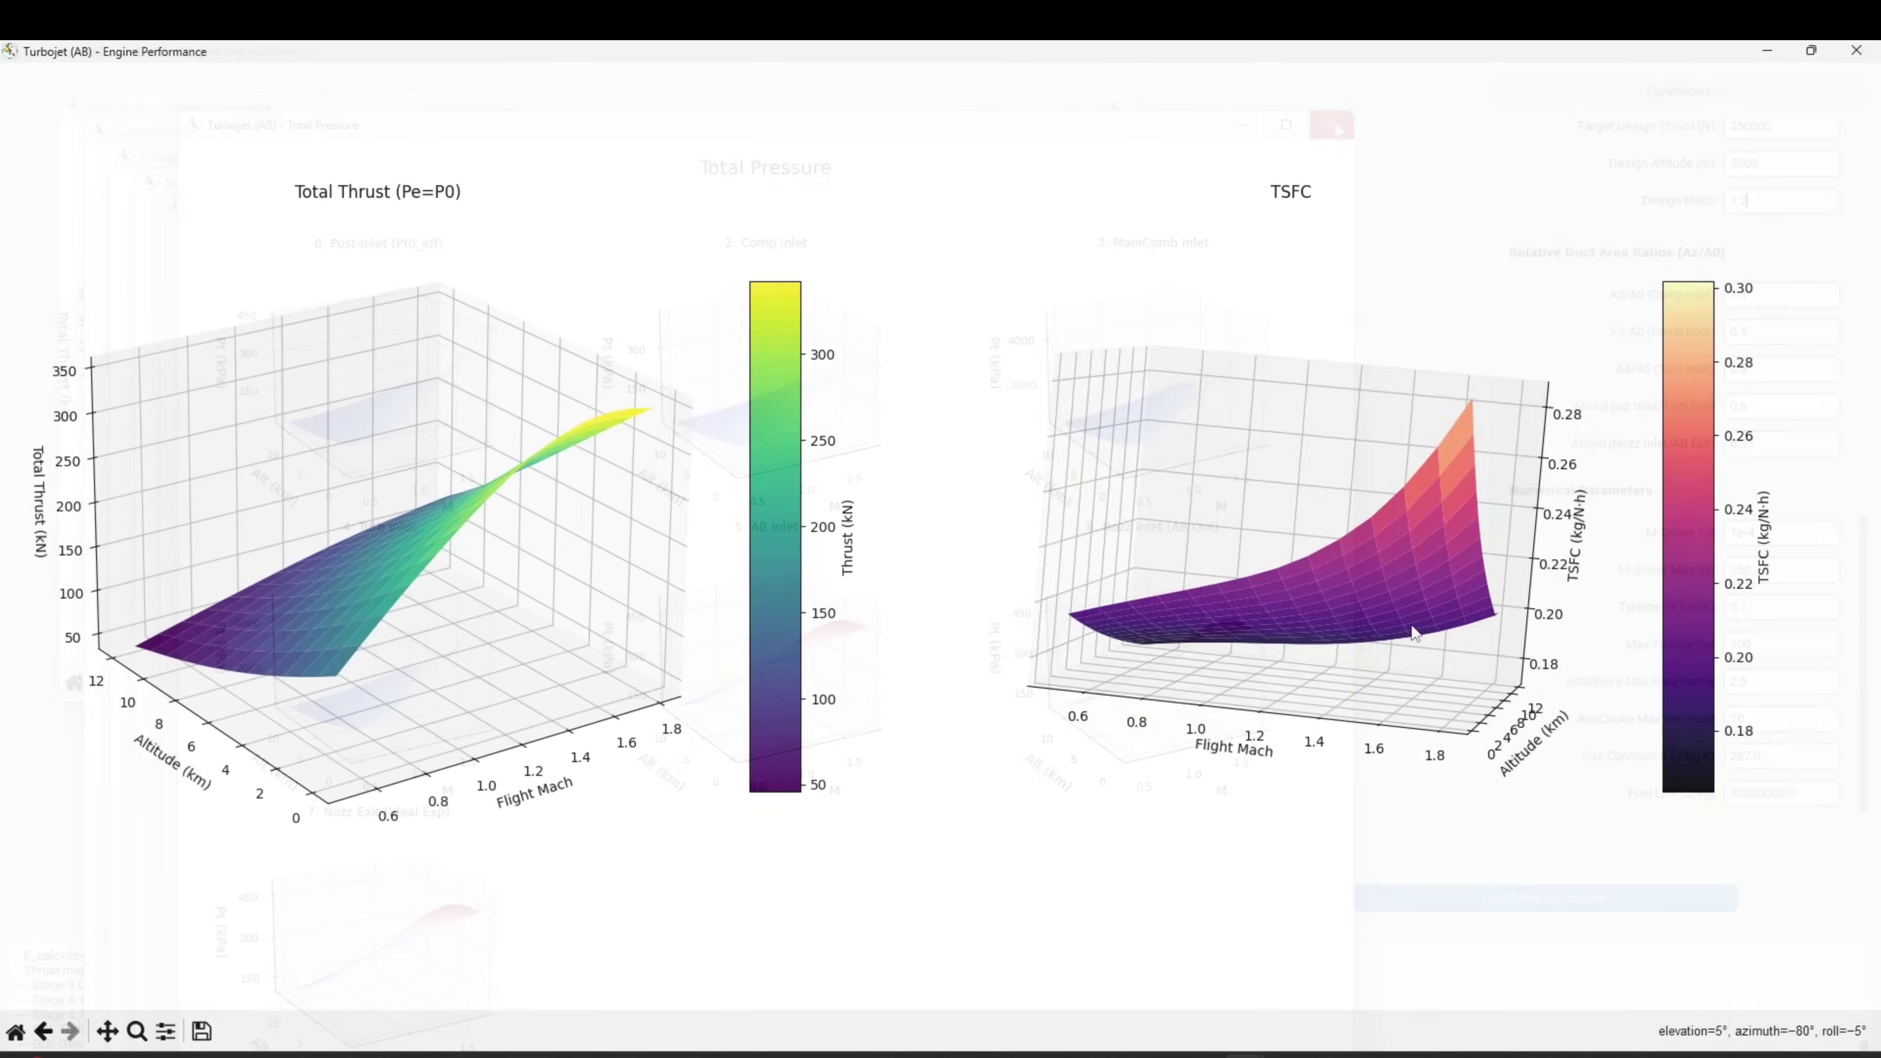
{"action": "left_click_drag", "start_coordinate": [1383, 634], "coordinate": [1470, 634]}
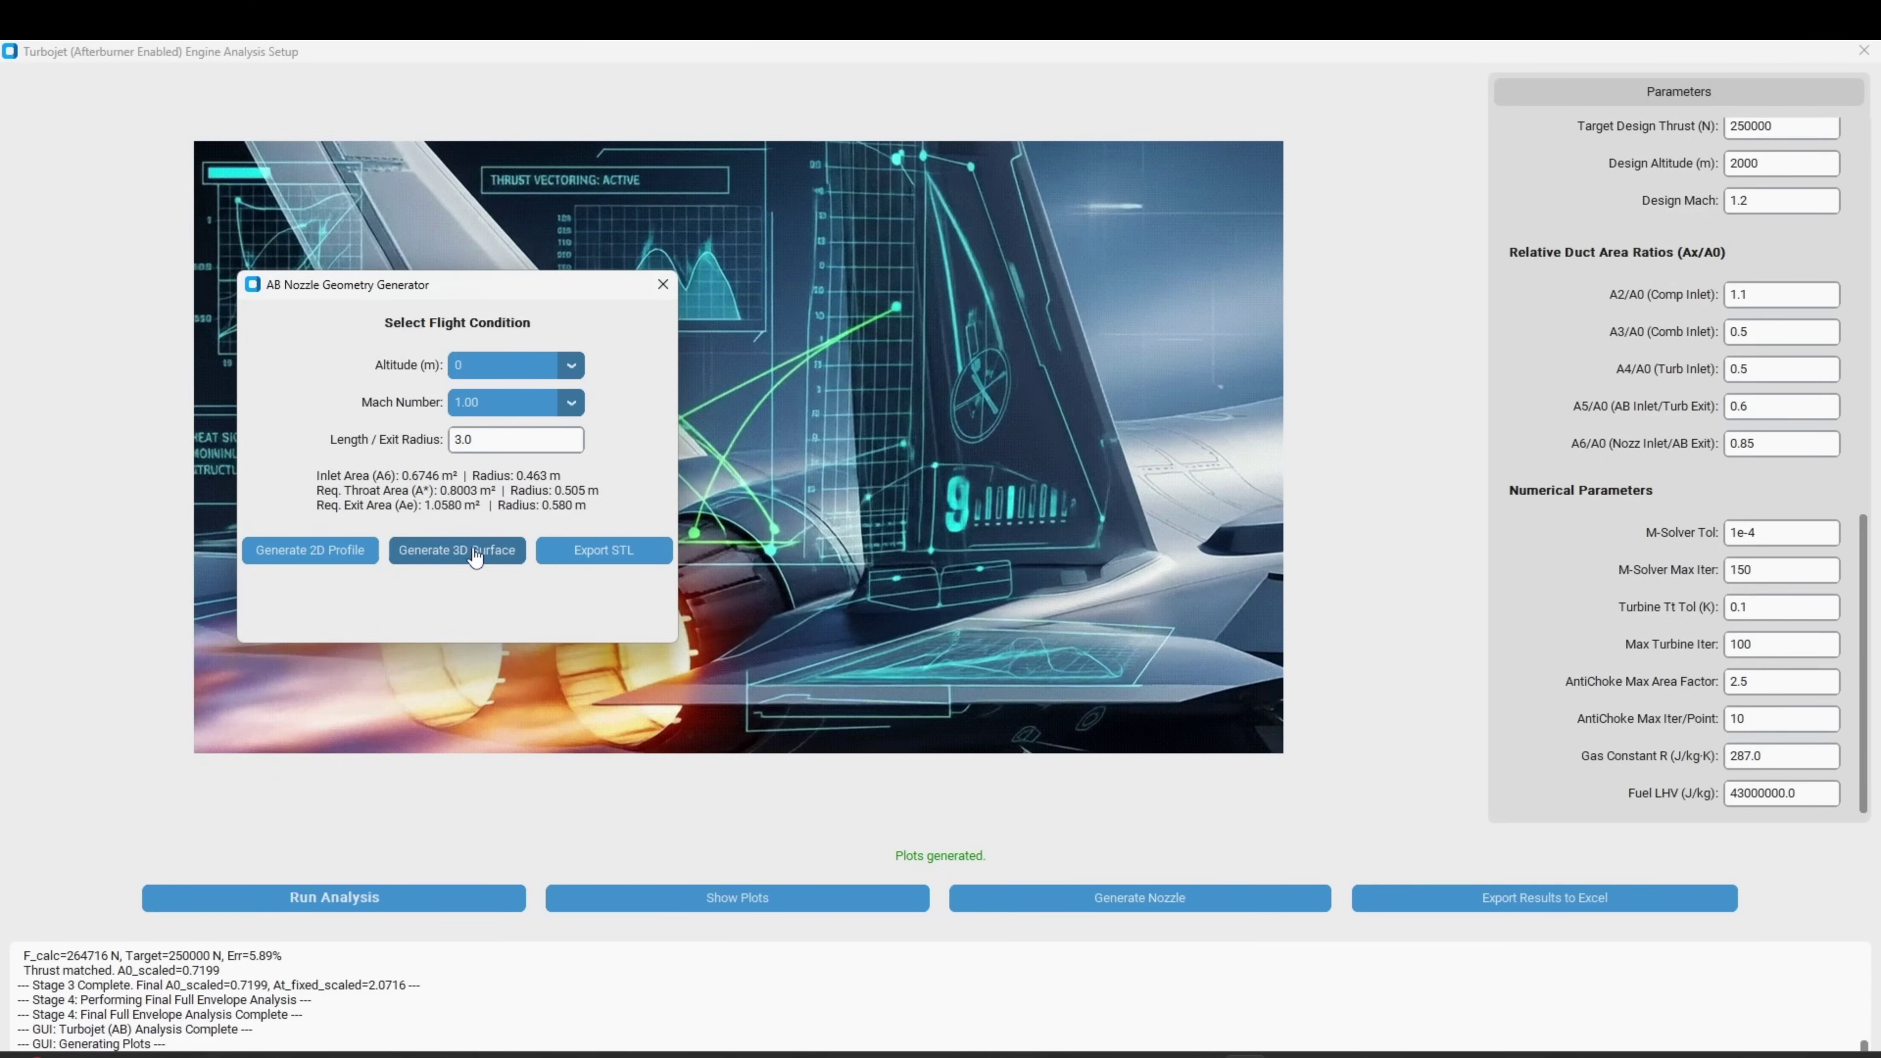
- Inspect the 3D nozzle surface for 0 m and Mach 1.00 full screen, then export STL
{"action": "left_click", "coordinate": [485, 553]}
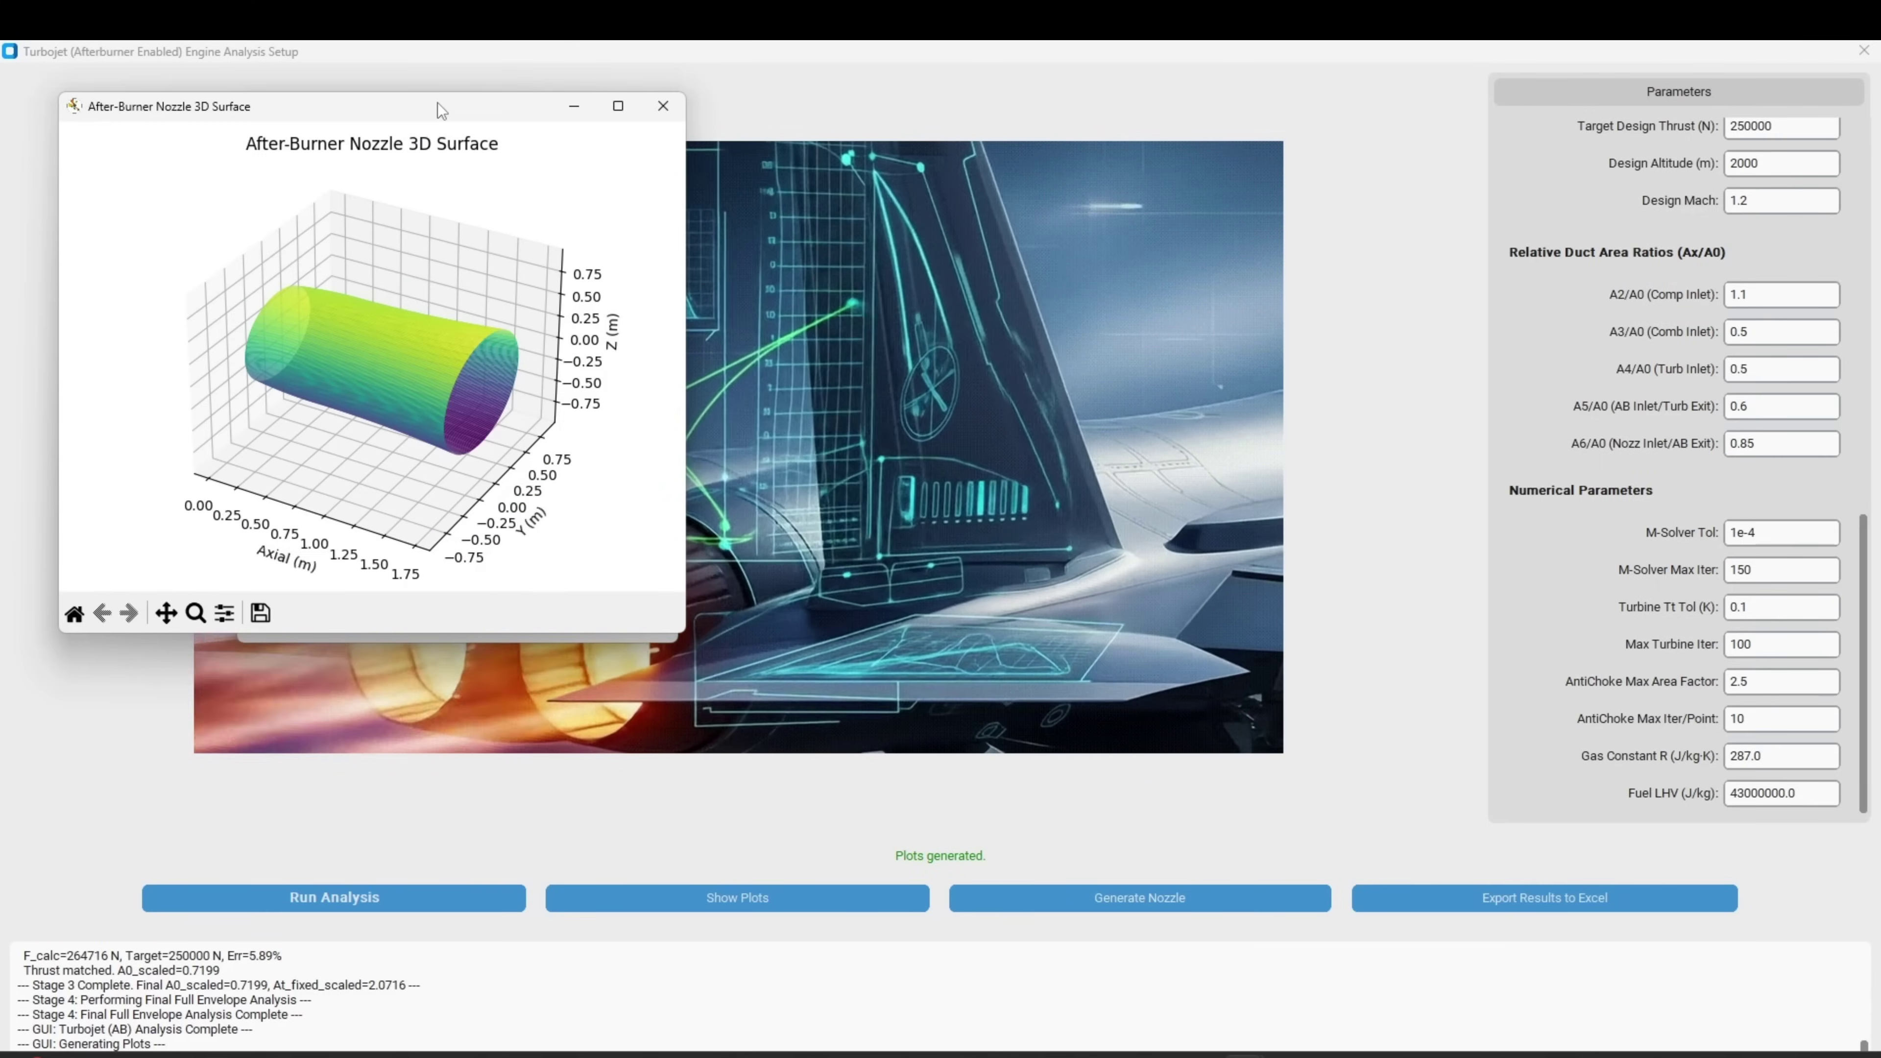
{"action": "left_click_drag", "start_coordinate": [437, 103], "coordinate": [1134, 212]}
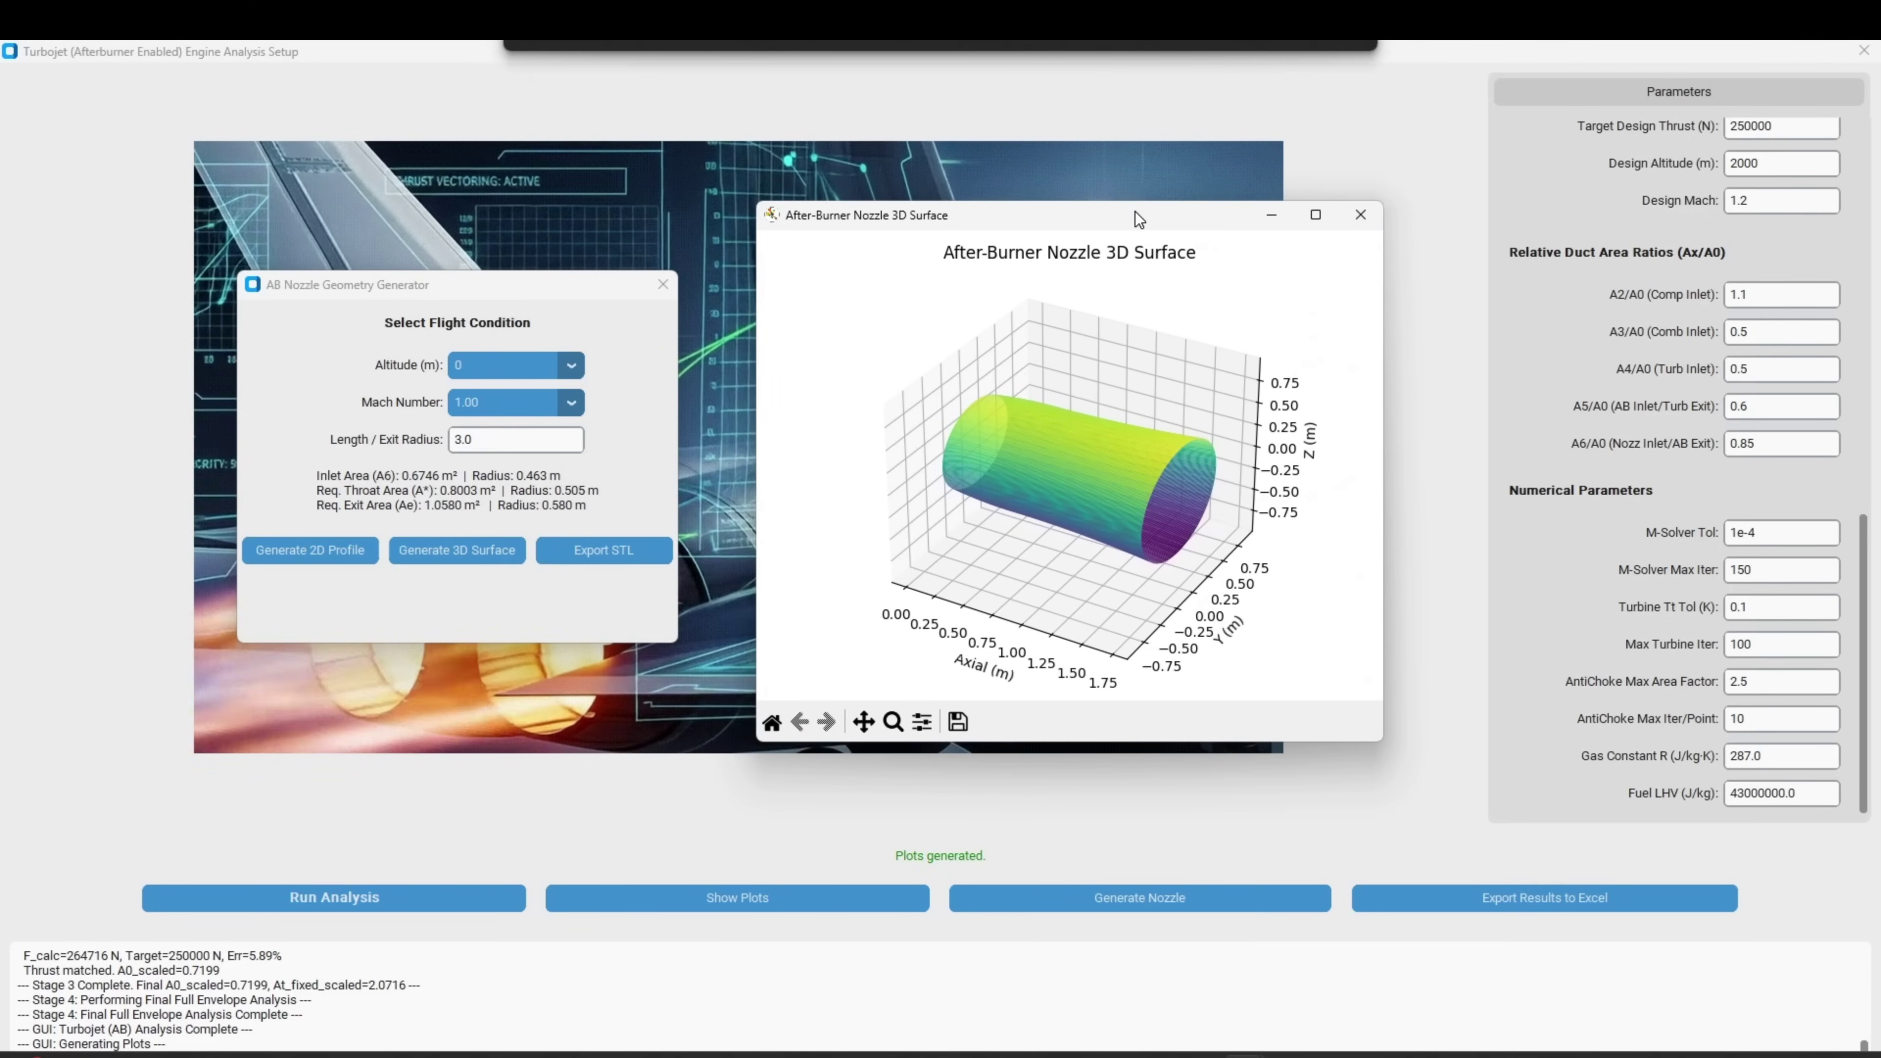
{"action": "left_click", "coordinate": [1319, 226]}
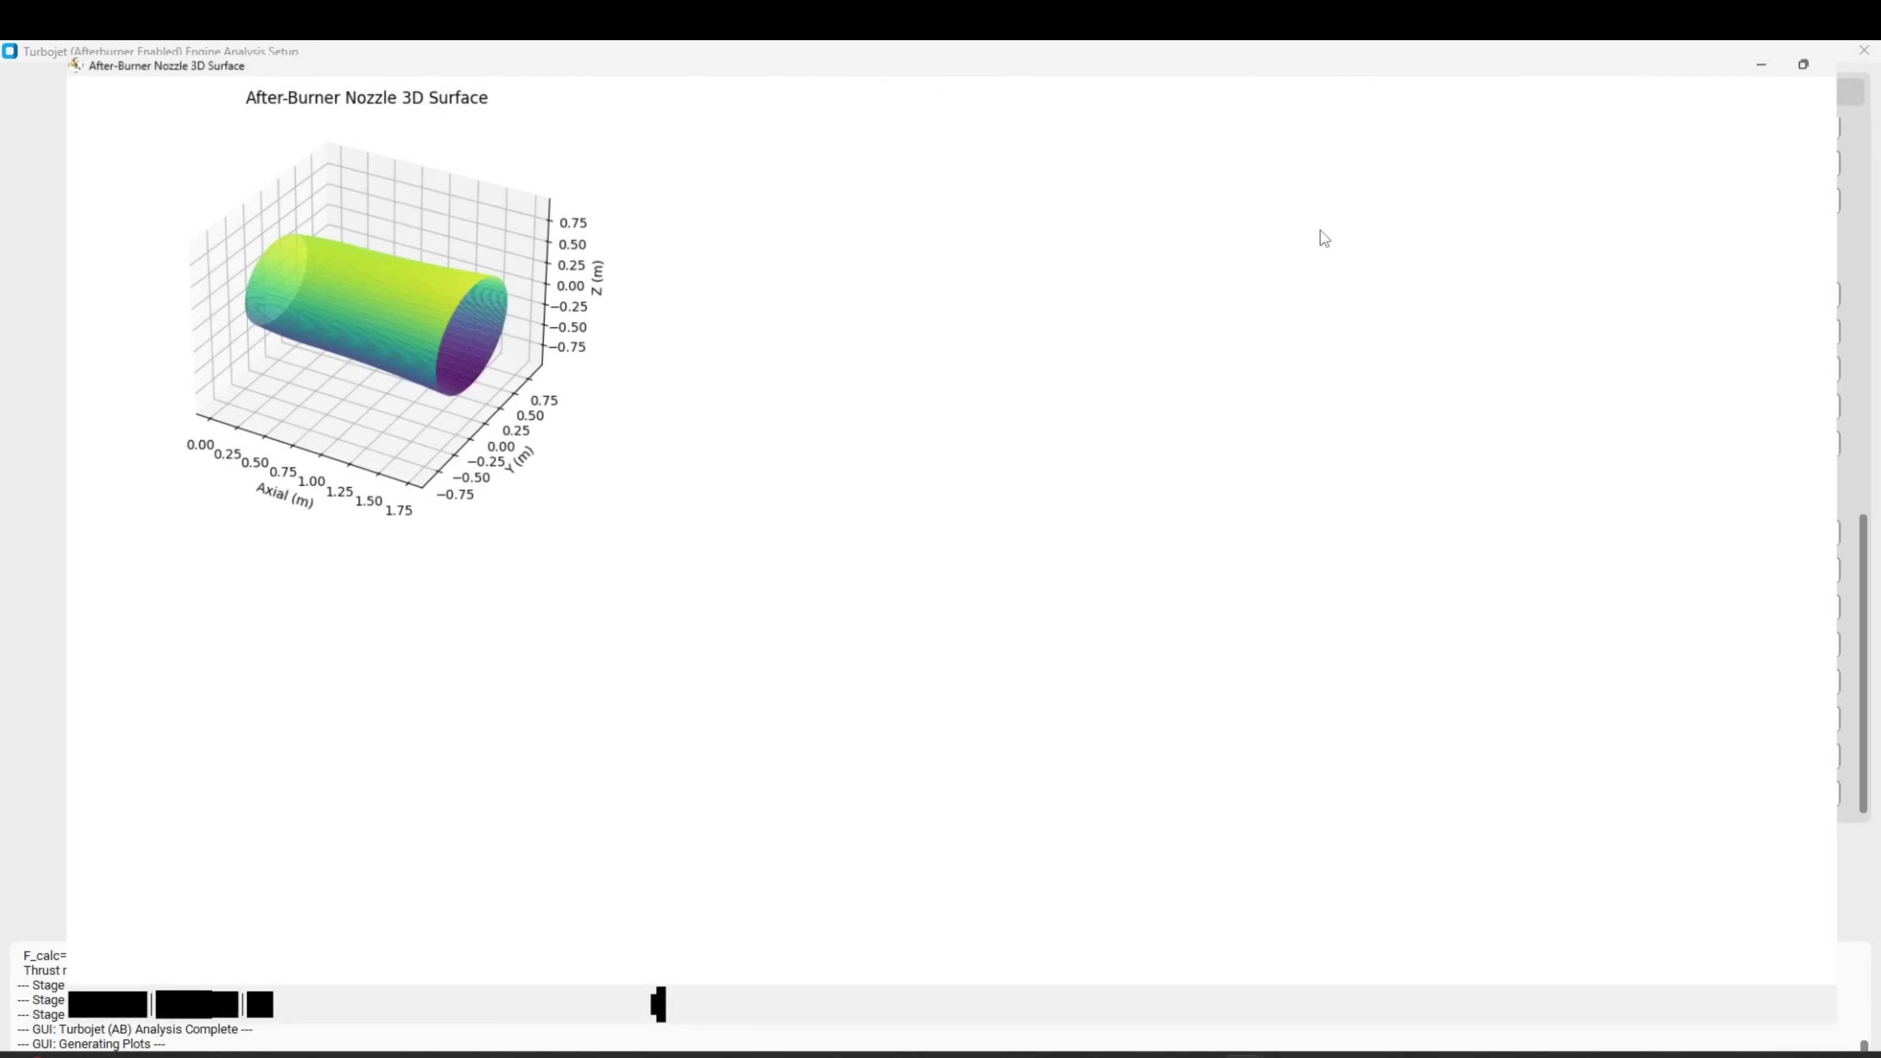
{"action": "left_click_drag", "start_coordinate": [920, 679], "coordinate": [969, 663]}
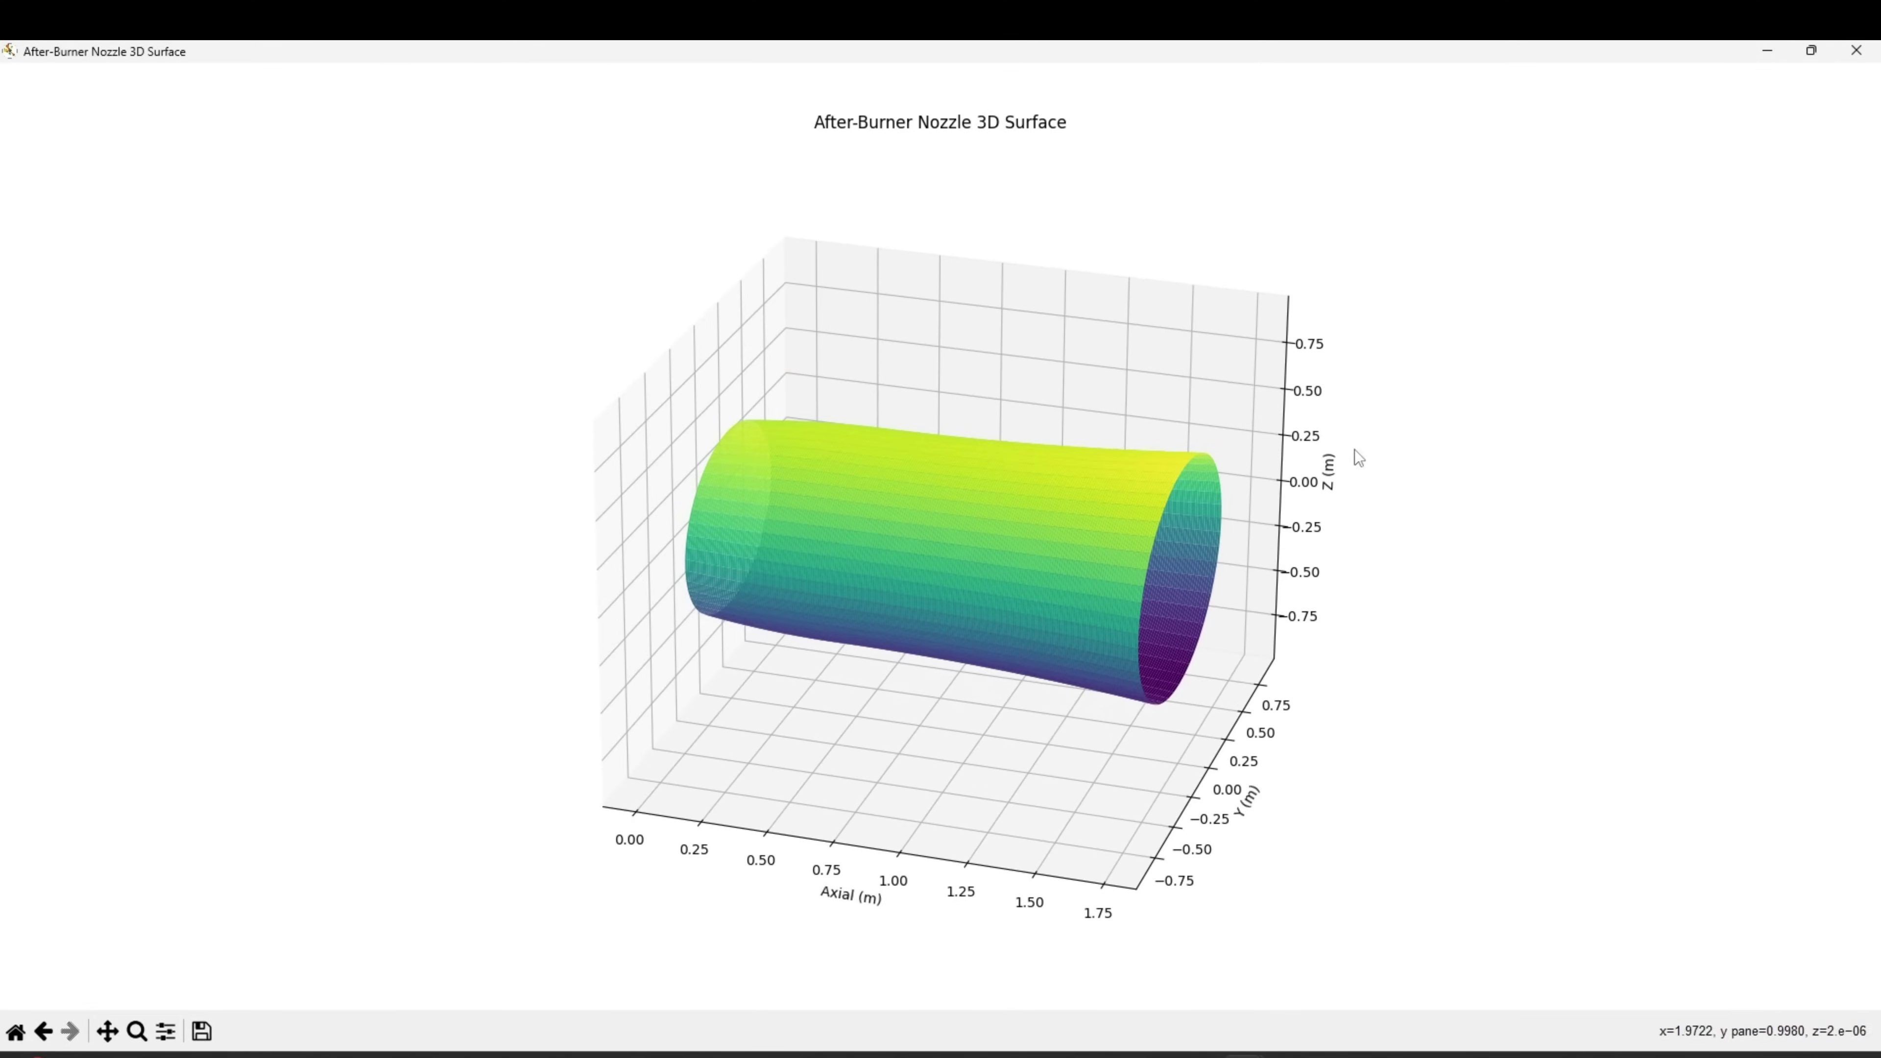
{"action": "left_click", "coordinate": [1870, 49]}
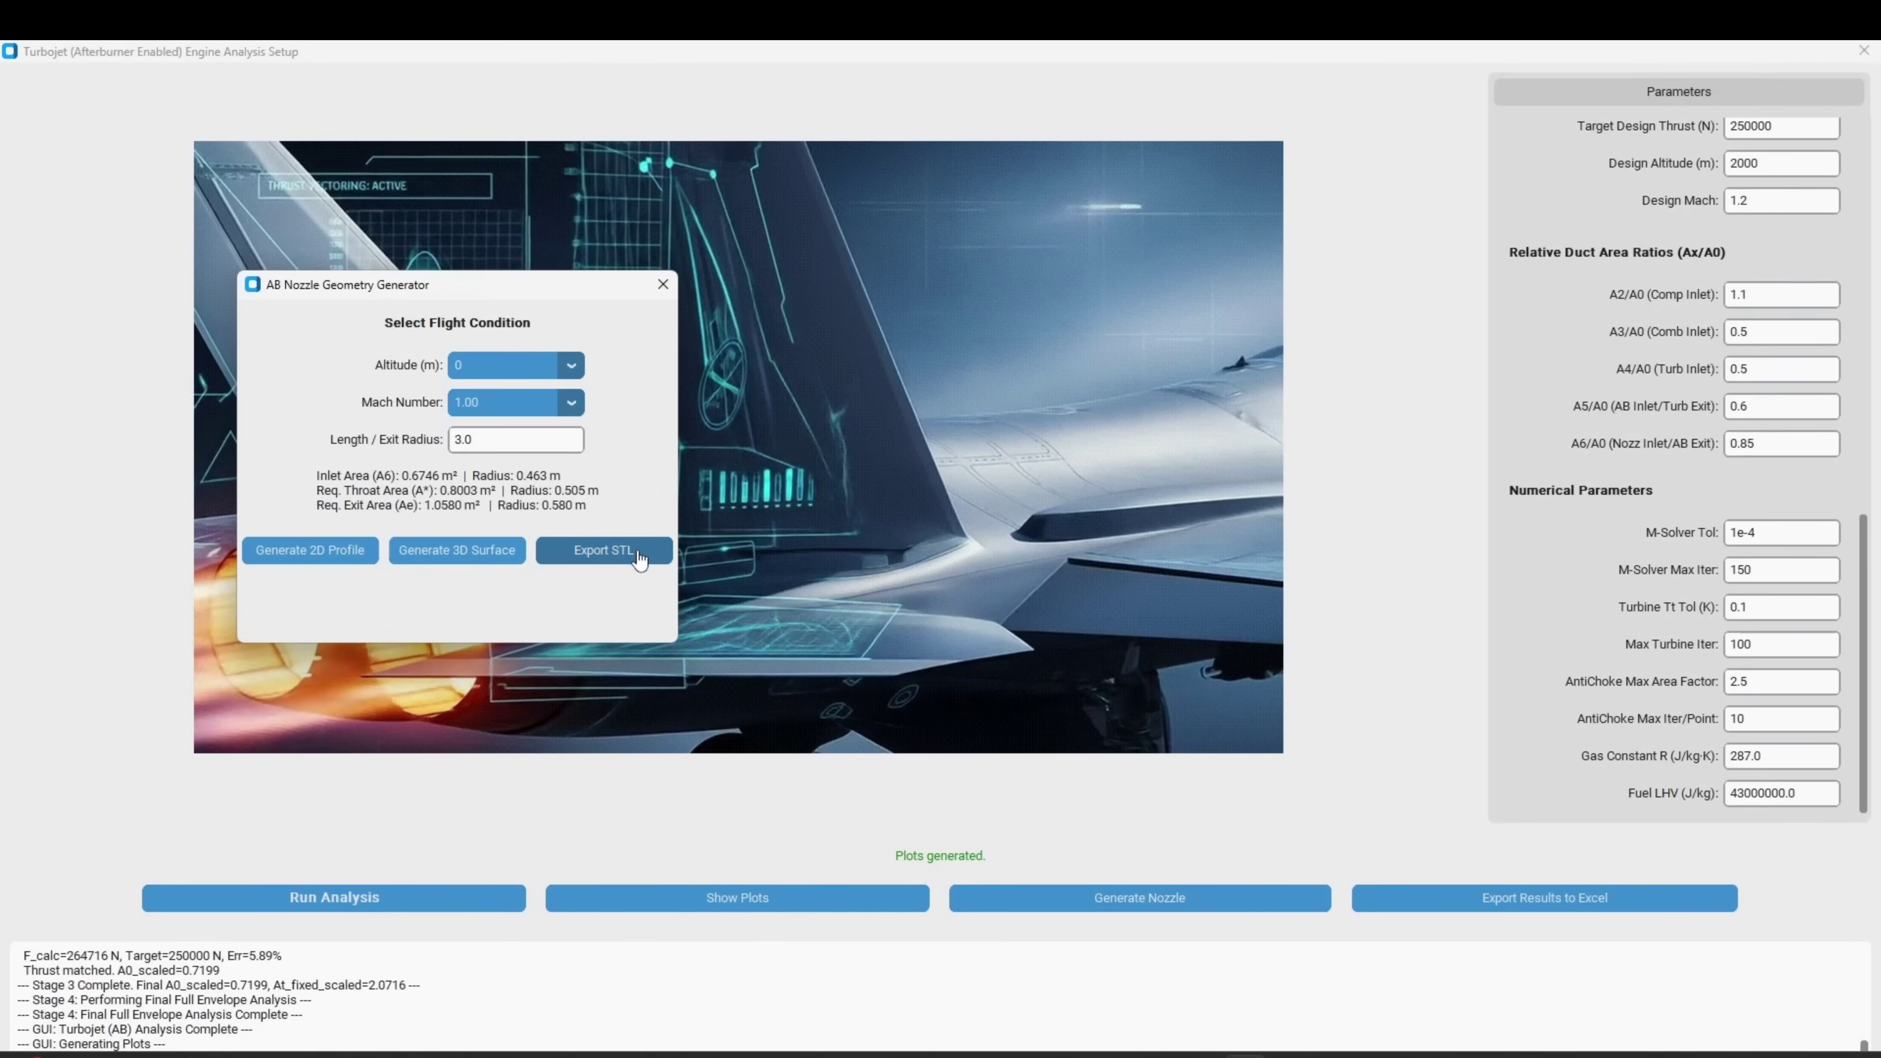
{"action": "left_click", "coordinate": [641, 561]}
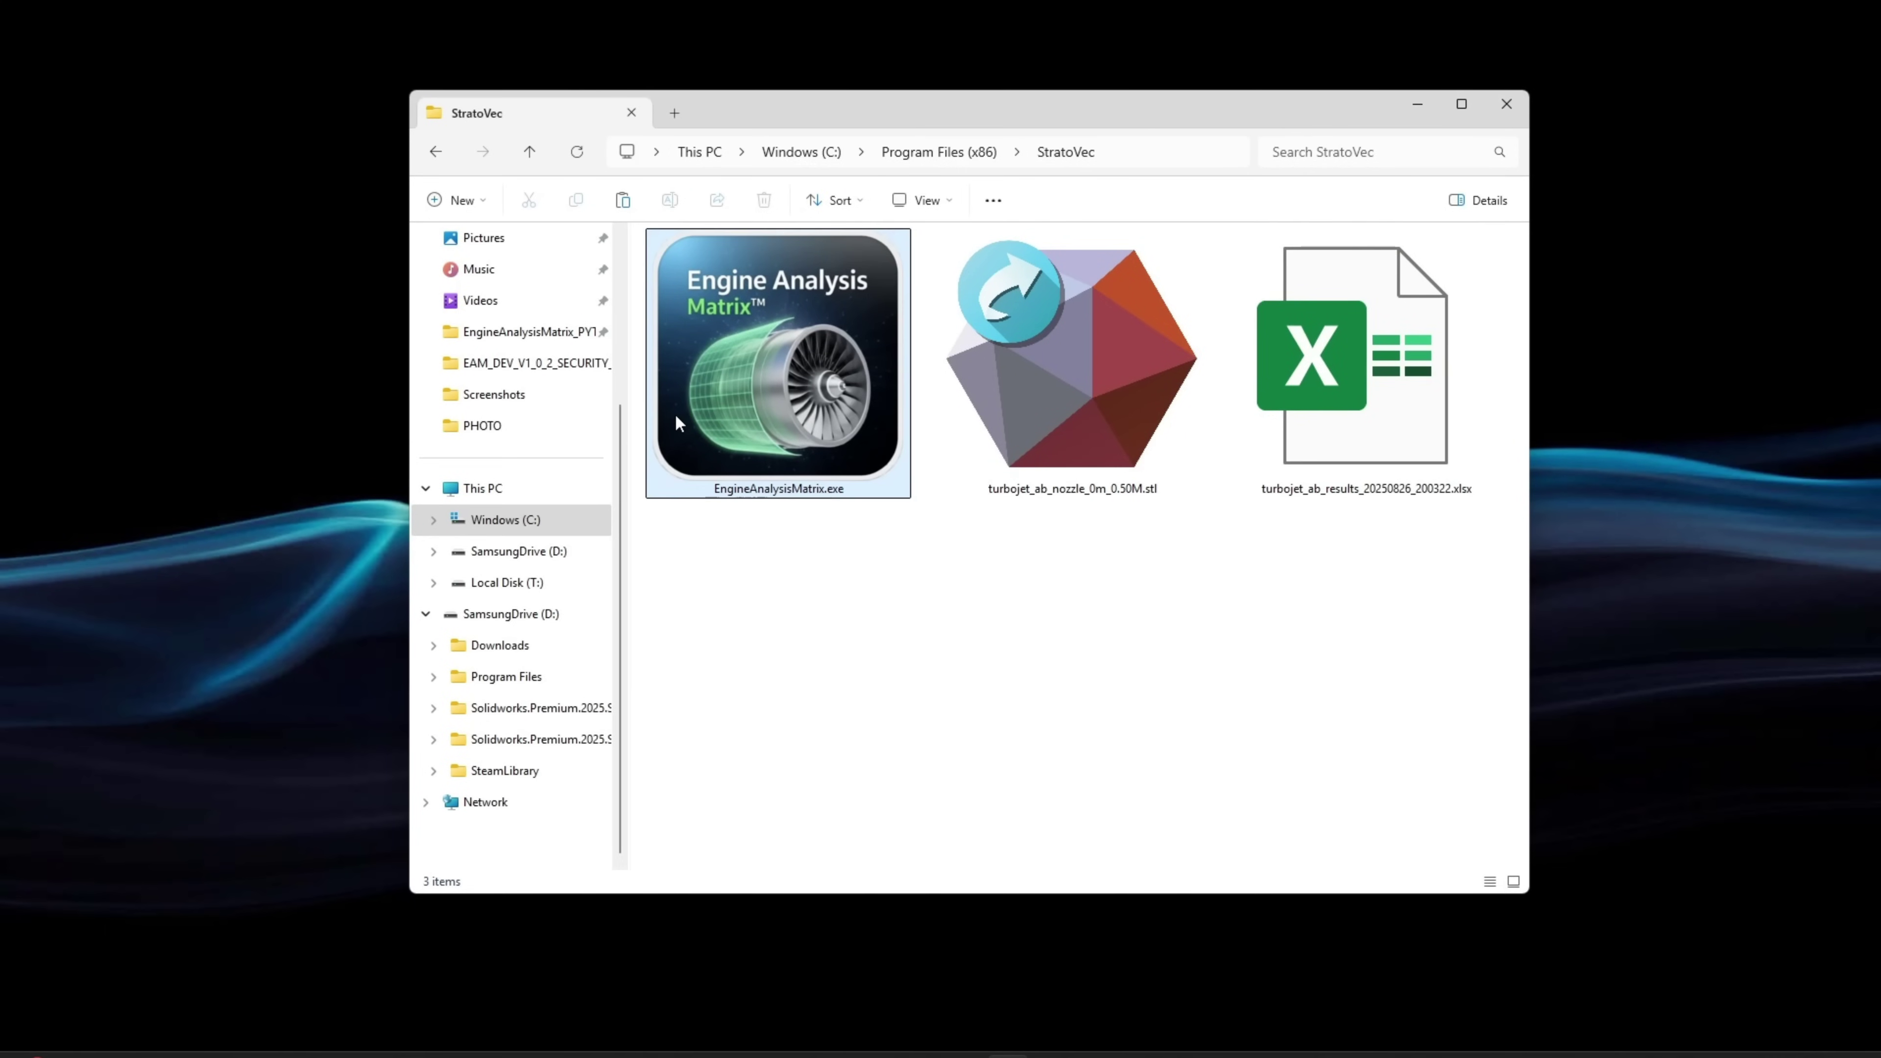
- Launch EngineAnalysisMatrix.exe from the StratoVec folder
{"action": "double_click", "coordinate": [674, 413]}
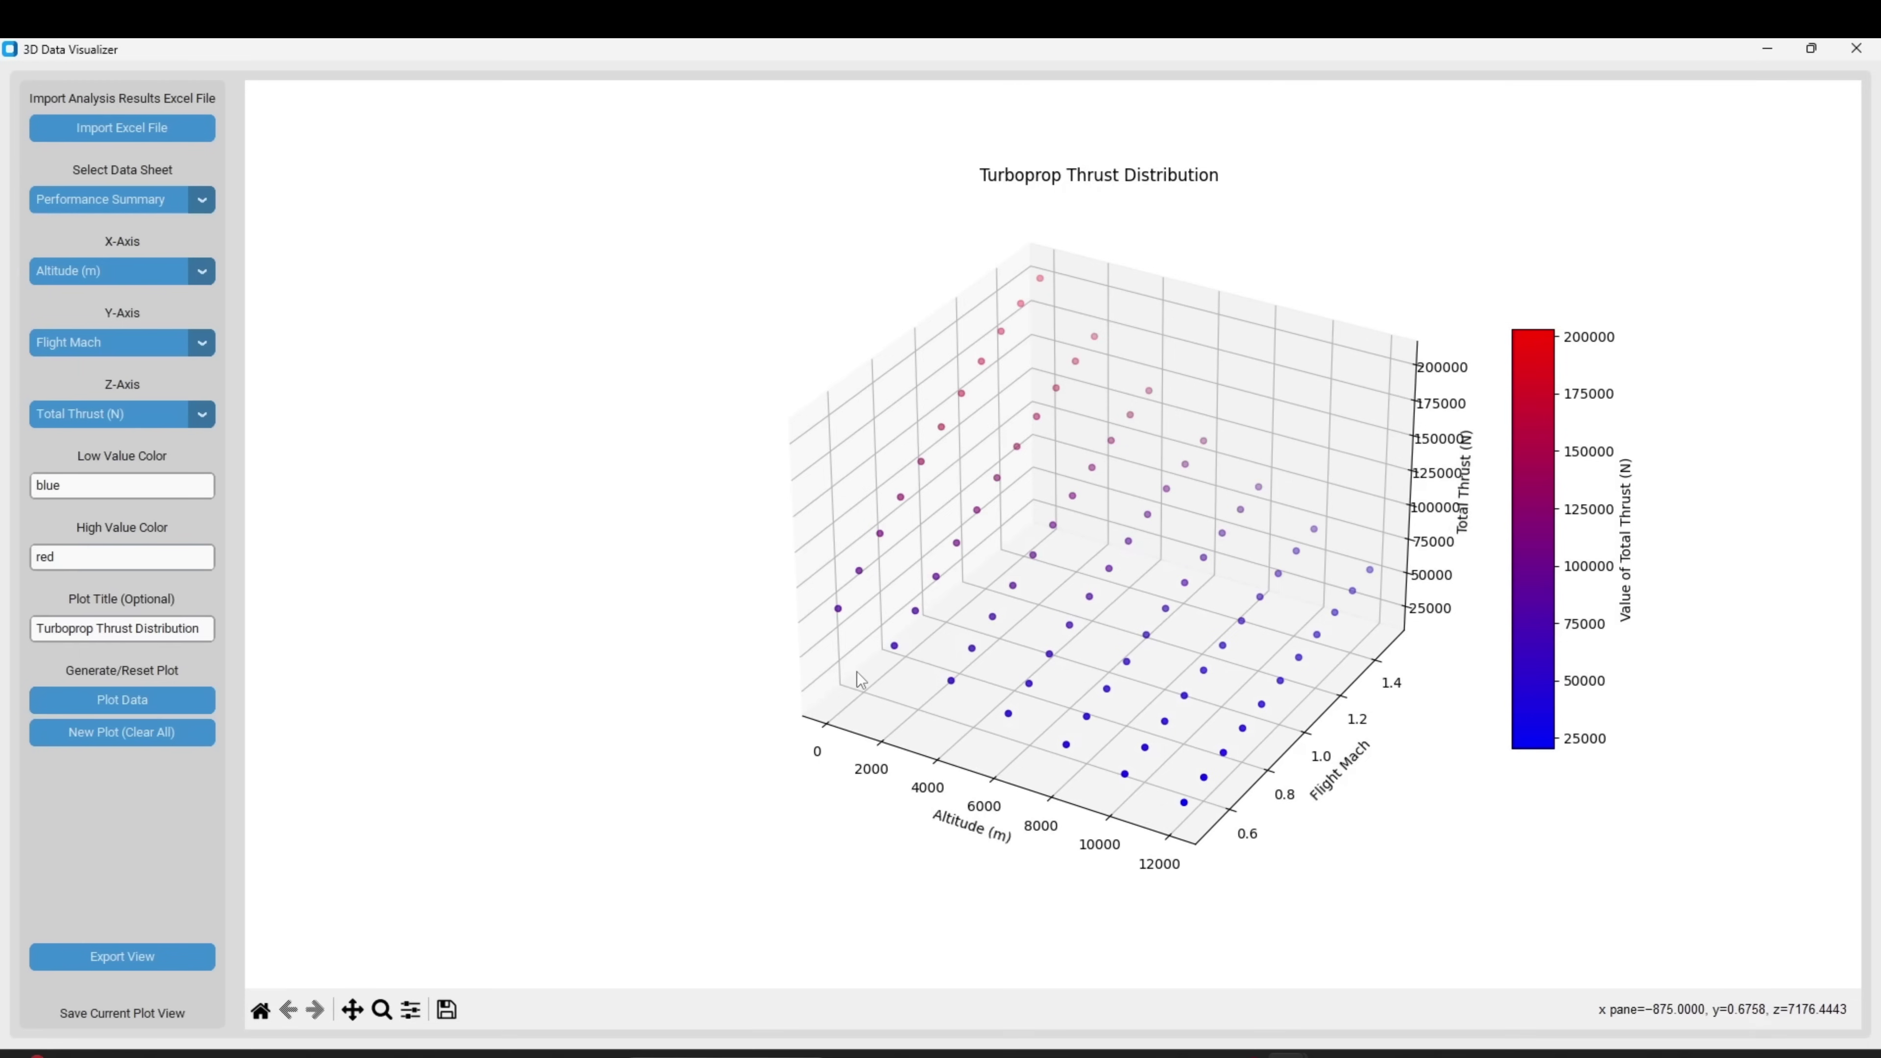
- Rotate the Turboprop Thrust Distribution scatter through three views, then scroll the Flight Range Analysis panel
{"action": "left_click_drag", "start_coordinate": [915, 674], "coordinate": [977, 670]}
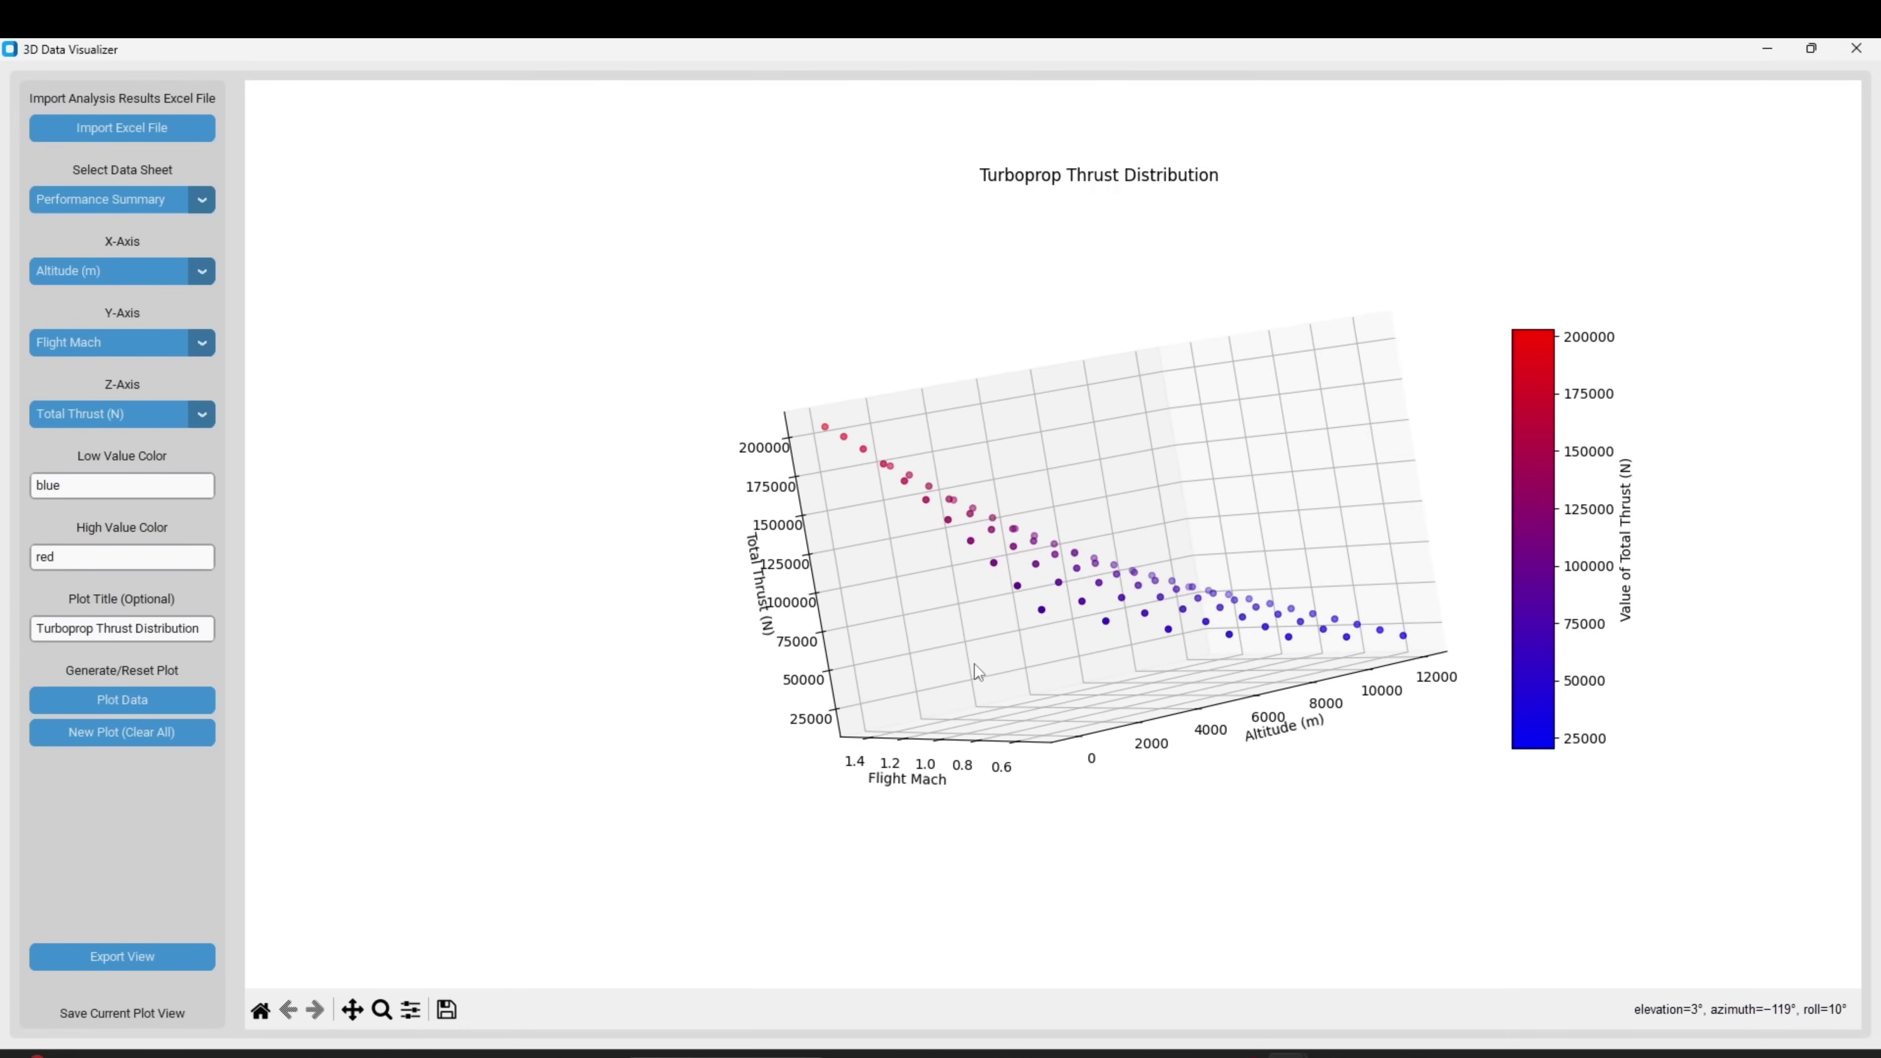
{"action": "left_click_drag", "start_coordinate": [895, 589], "coordinate": [924, 582]}
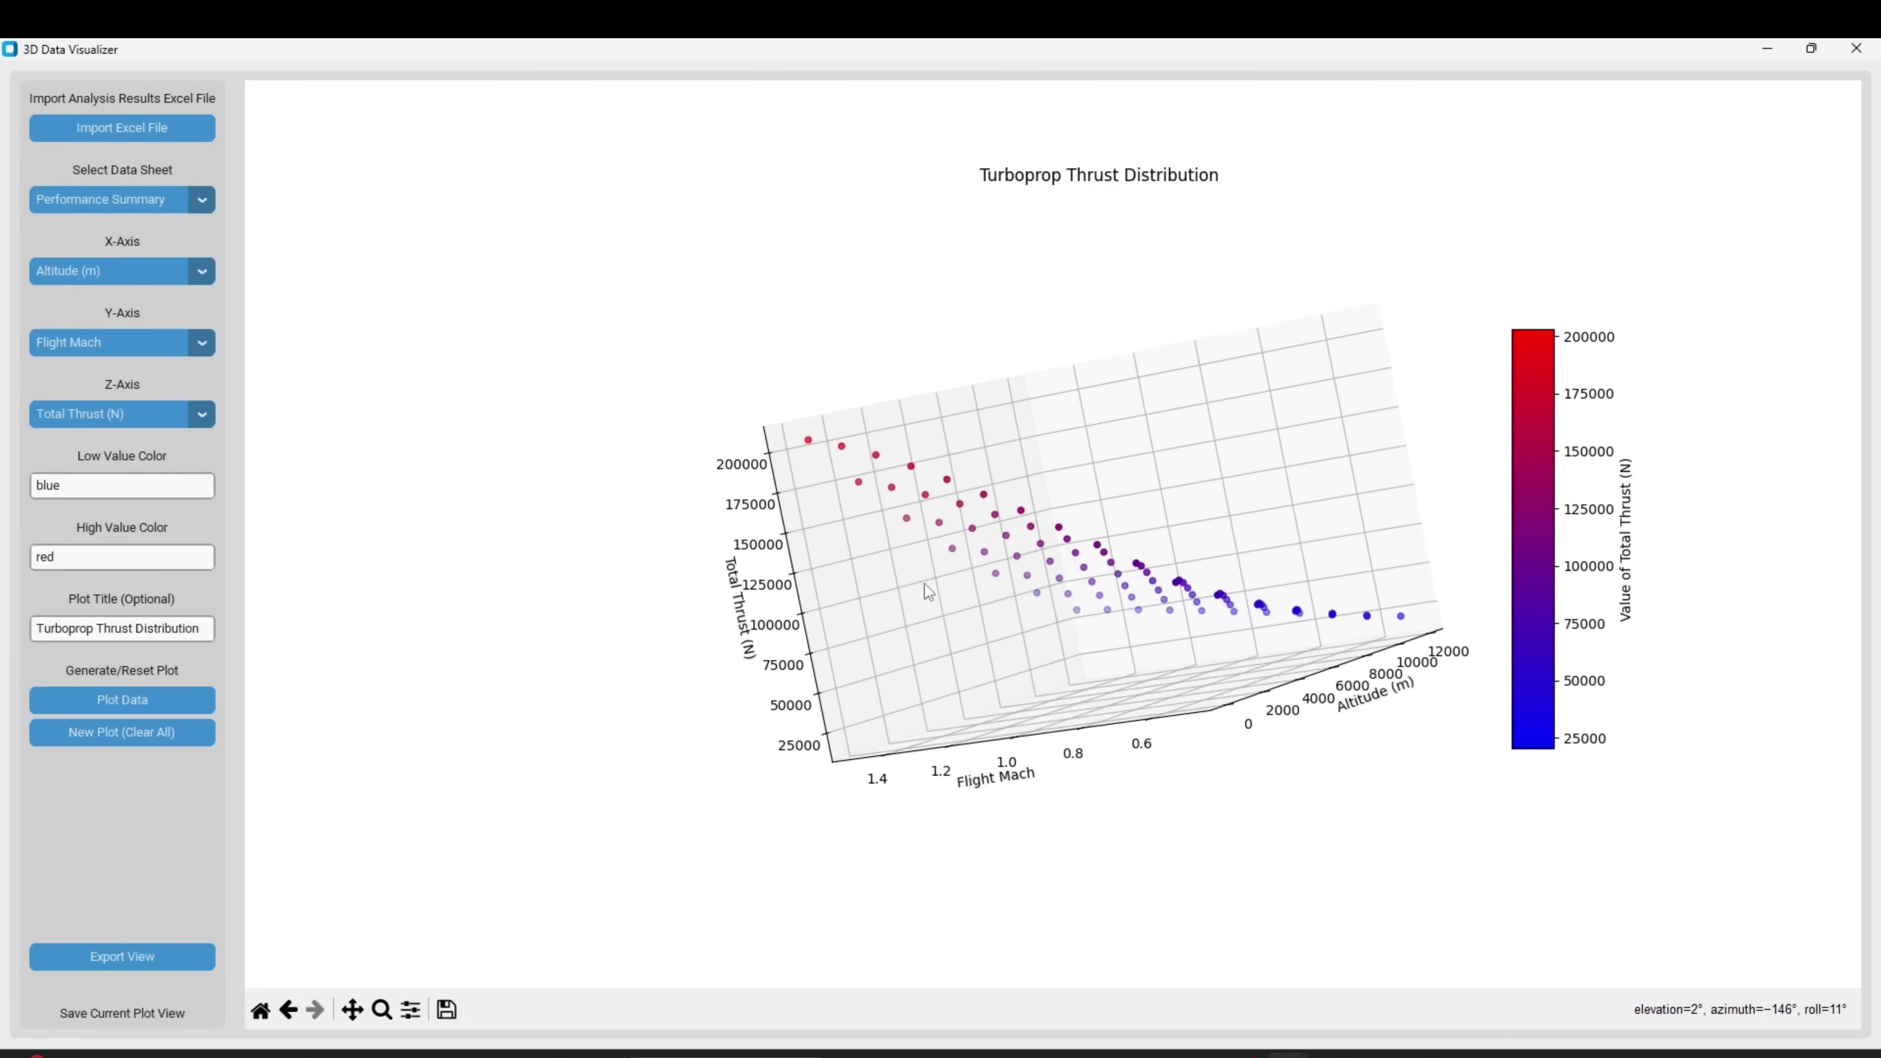
{"action": "left_click_drag", "start_coordinate": [1161, 639], "coordinate": [1138, 670]}
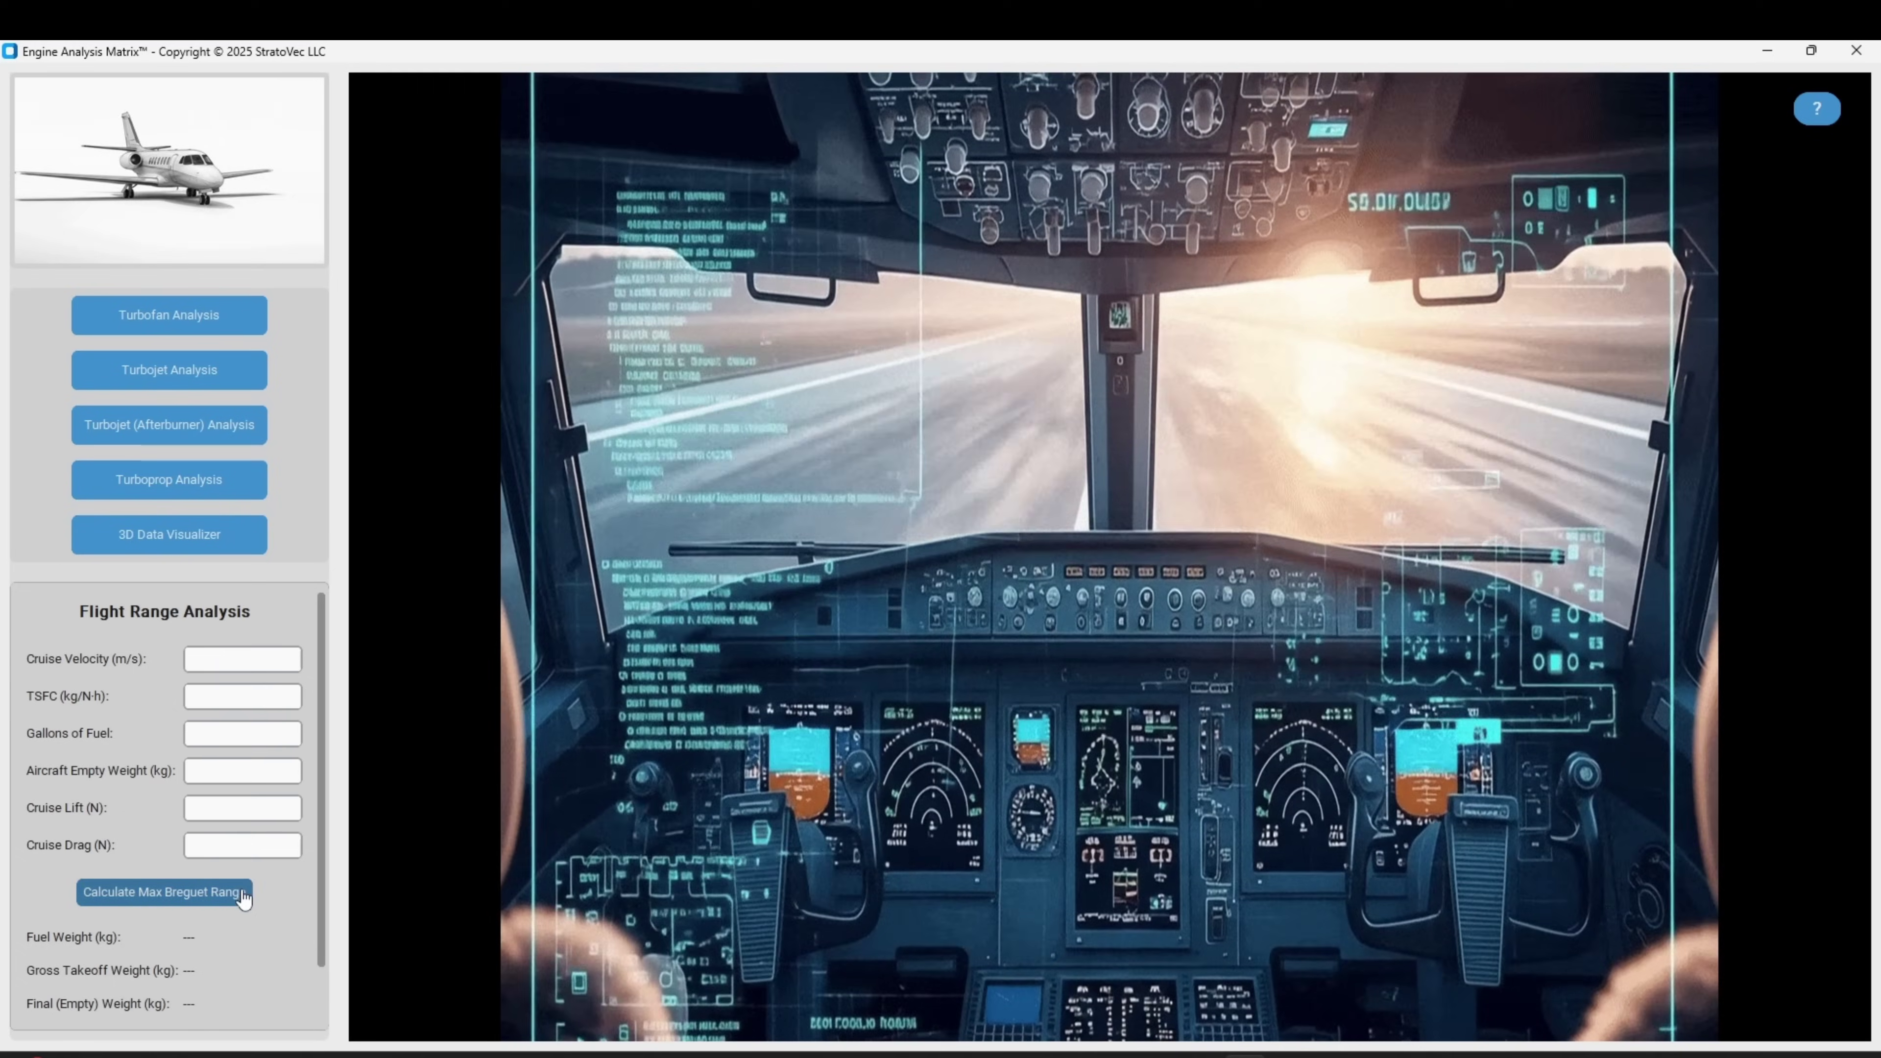
{"action": "scroll", "coordinate": [254, 944], "scroll_direction": "down", "scroll_amount": 2}
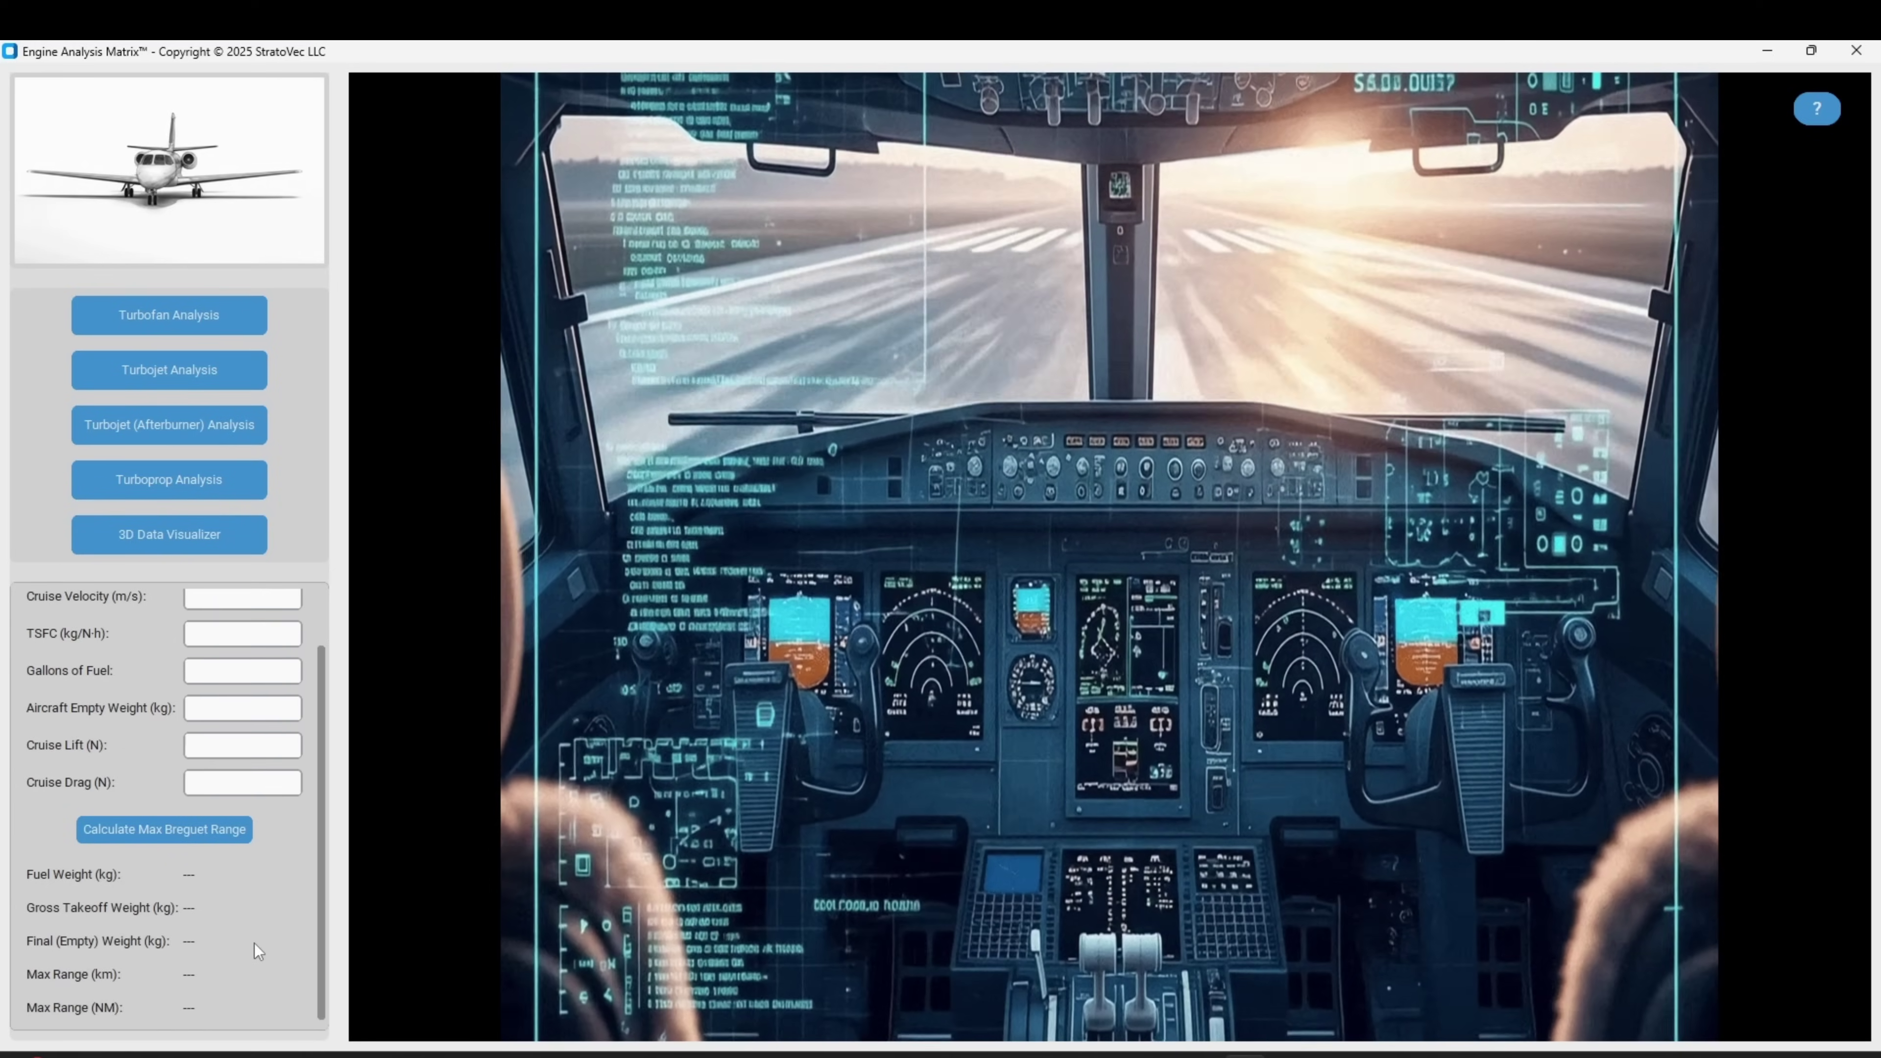
{"action": "scroll", "coordinate": [259, 943], "scroll_direction": "up", "scroll_amount": 2}
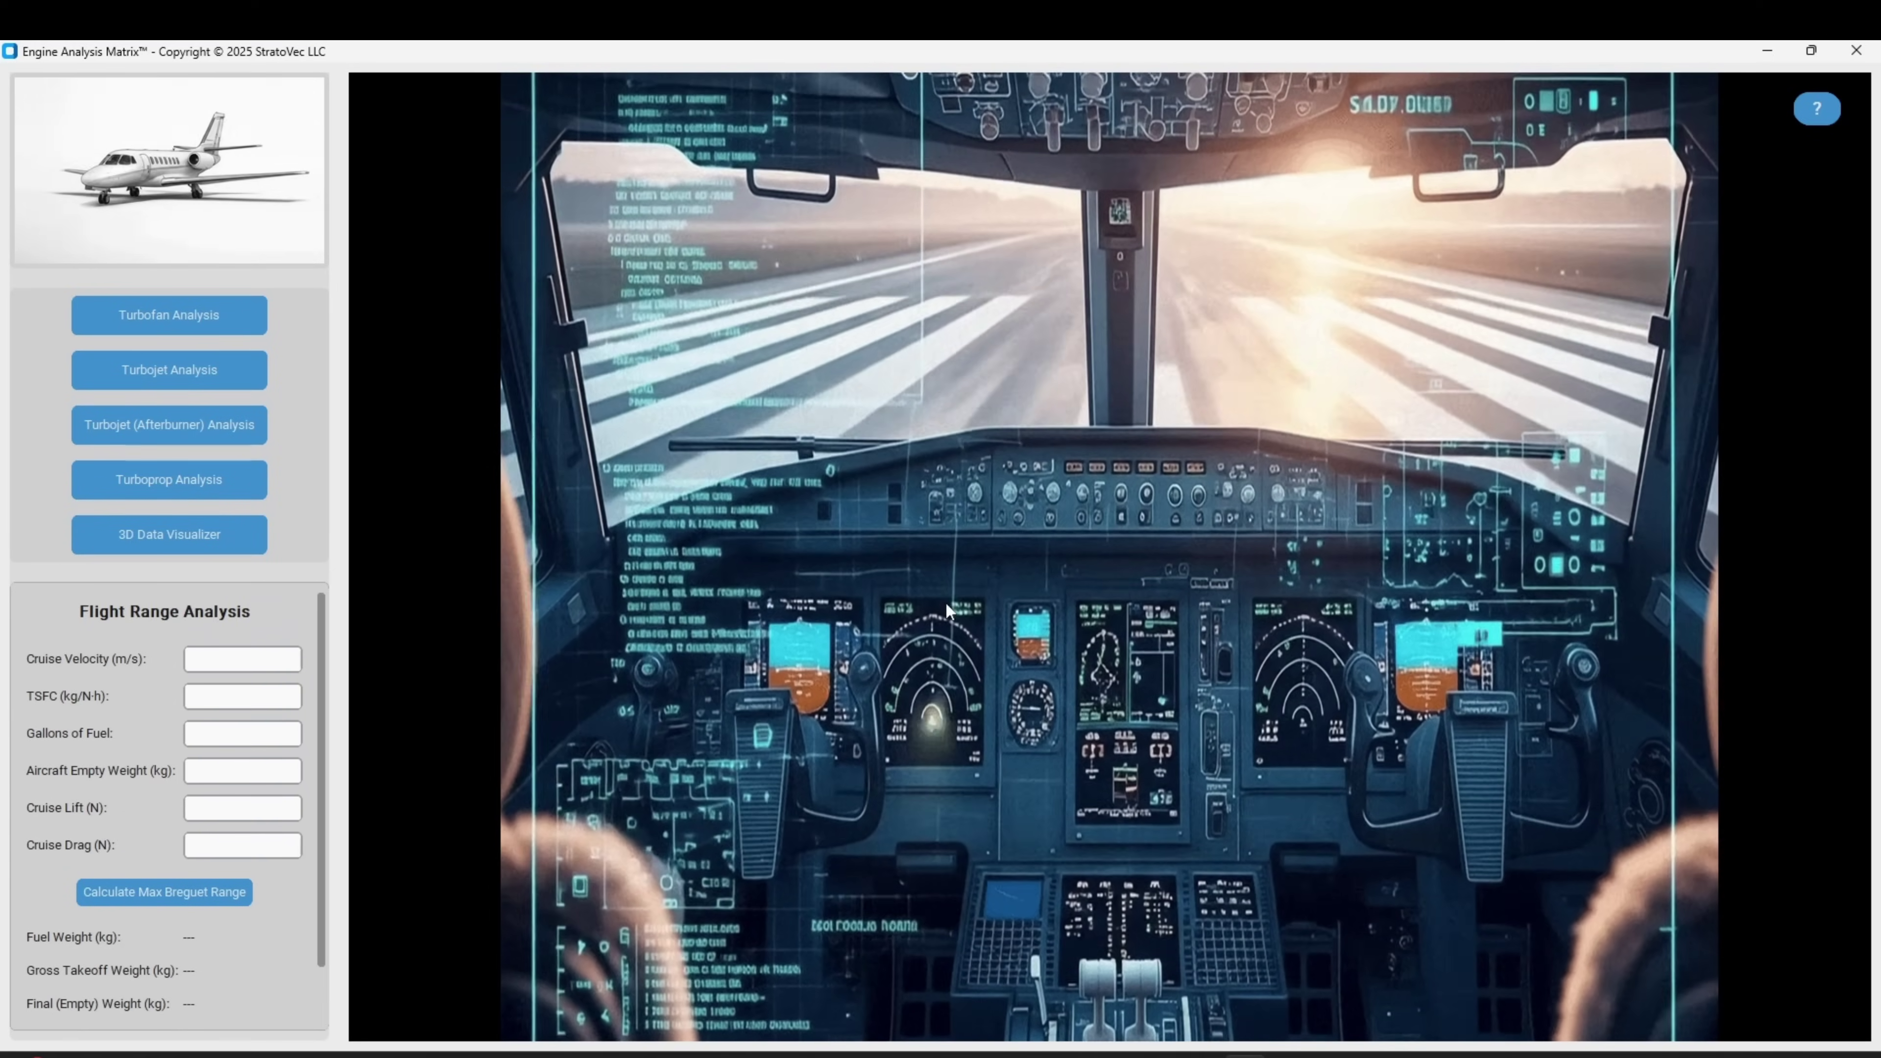
- Read UserManual.pdf in Edge down to section 7.3 calculation theory, then close it
{"action": "left_click", "coordinate": [1816, 108]}
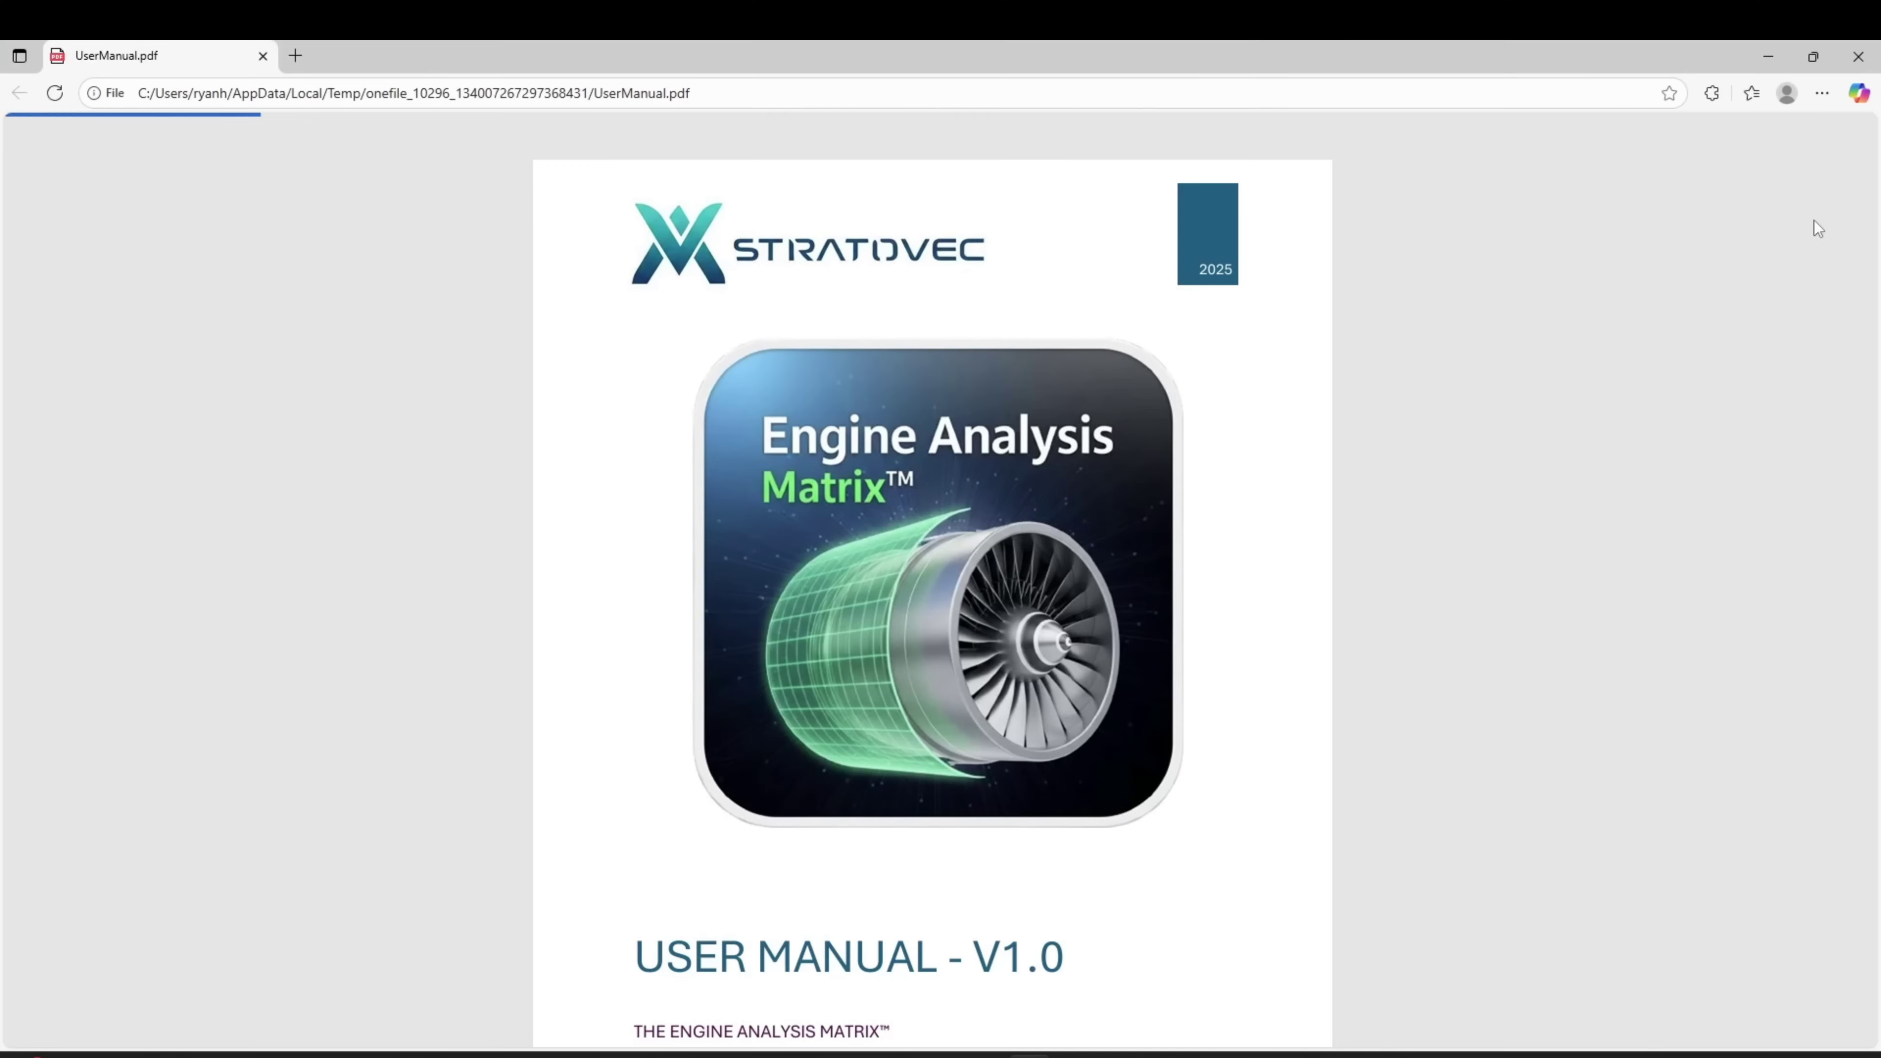
{"action": "left_click_drag", "start_coordinate": [1871, 191], "coordinate": [1867, 225]}
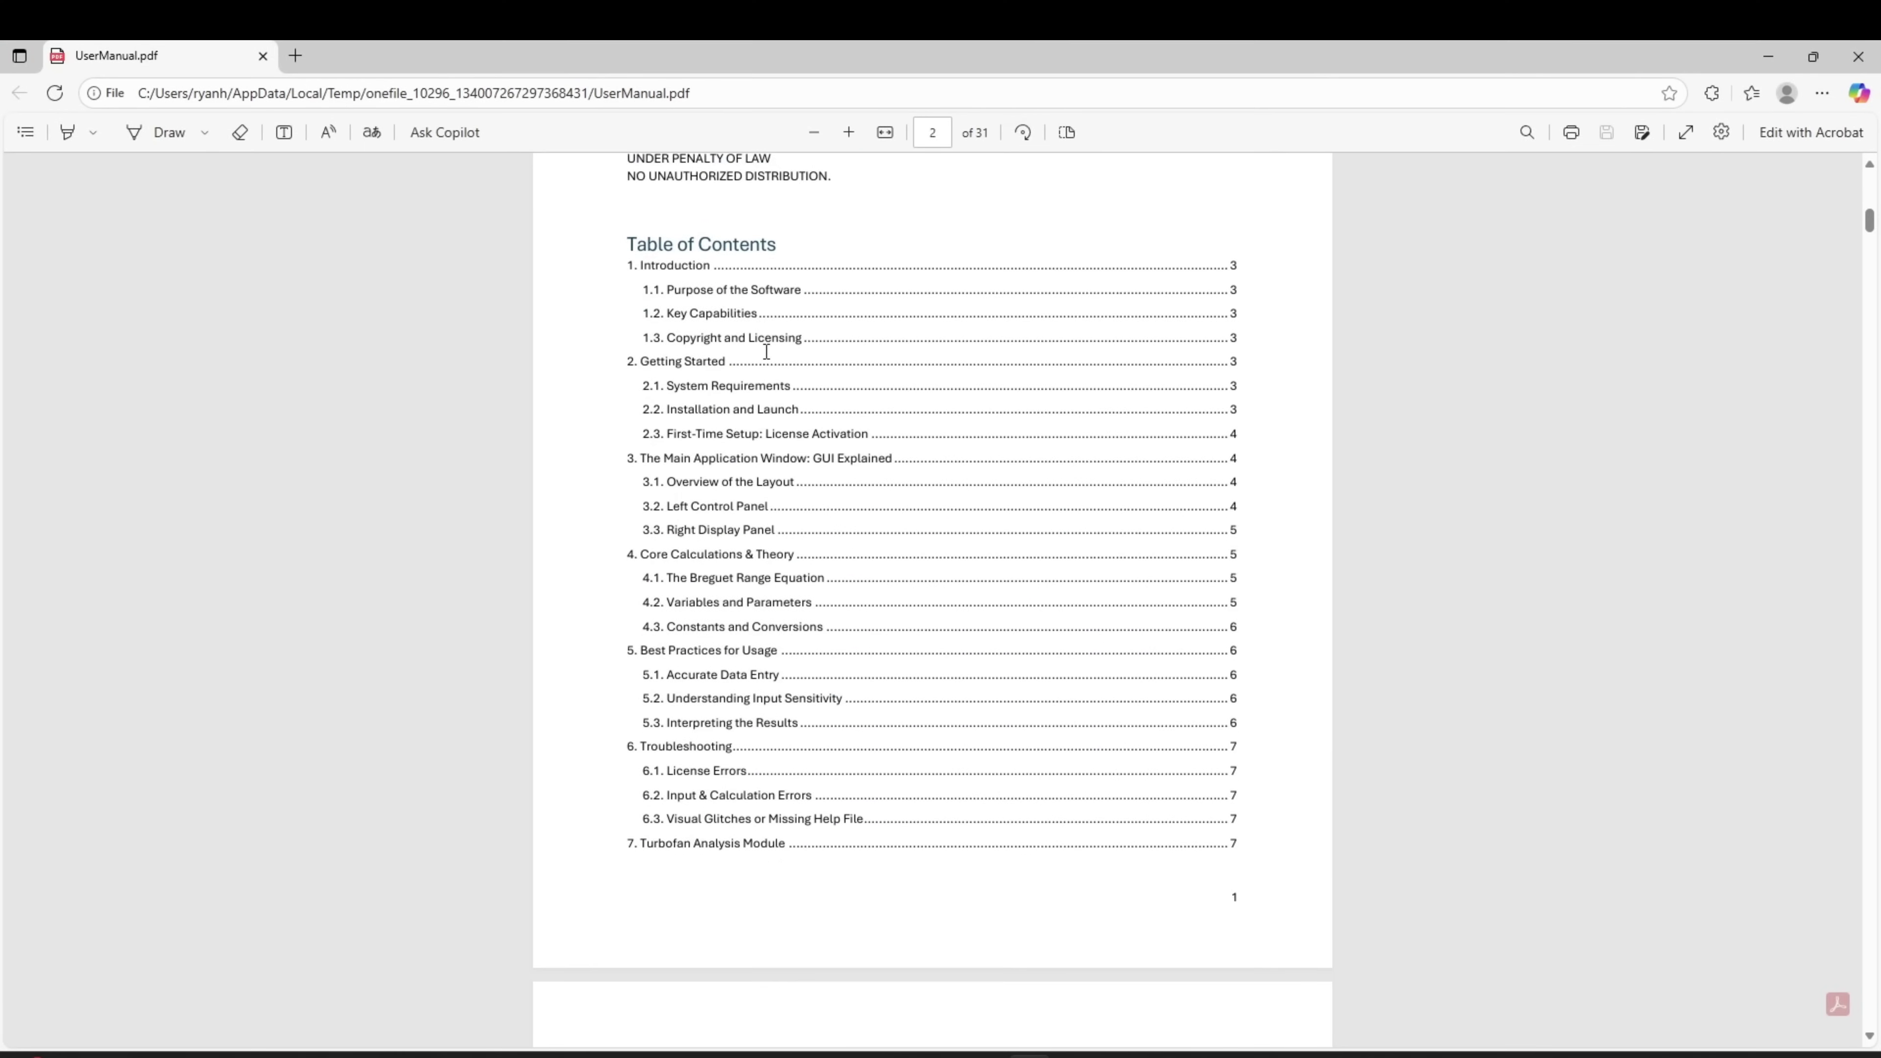
{"action": "scroll", "coordinate": [766, 352], "scroll_direction": "down", "scroll_amount": 10}
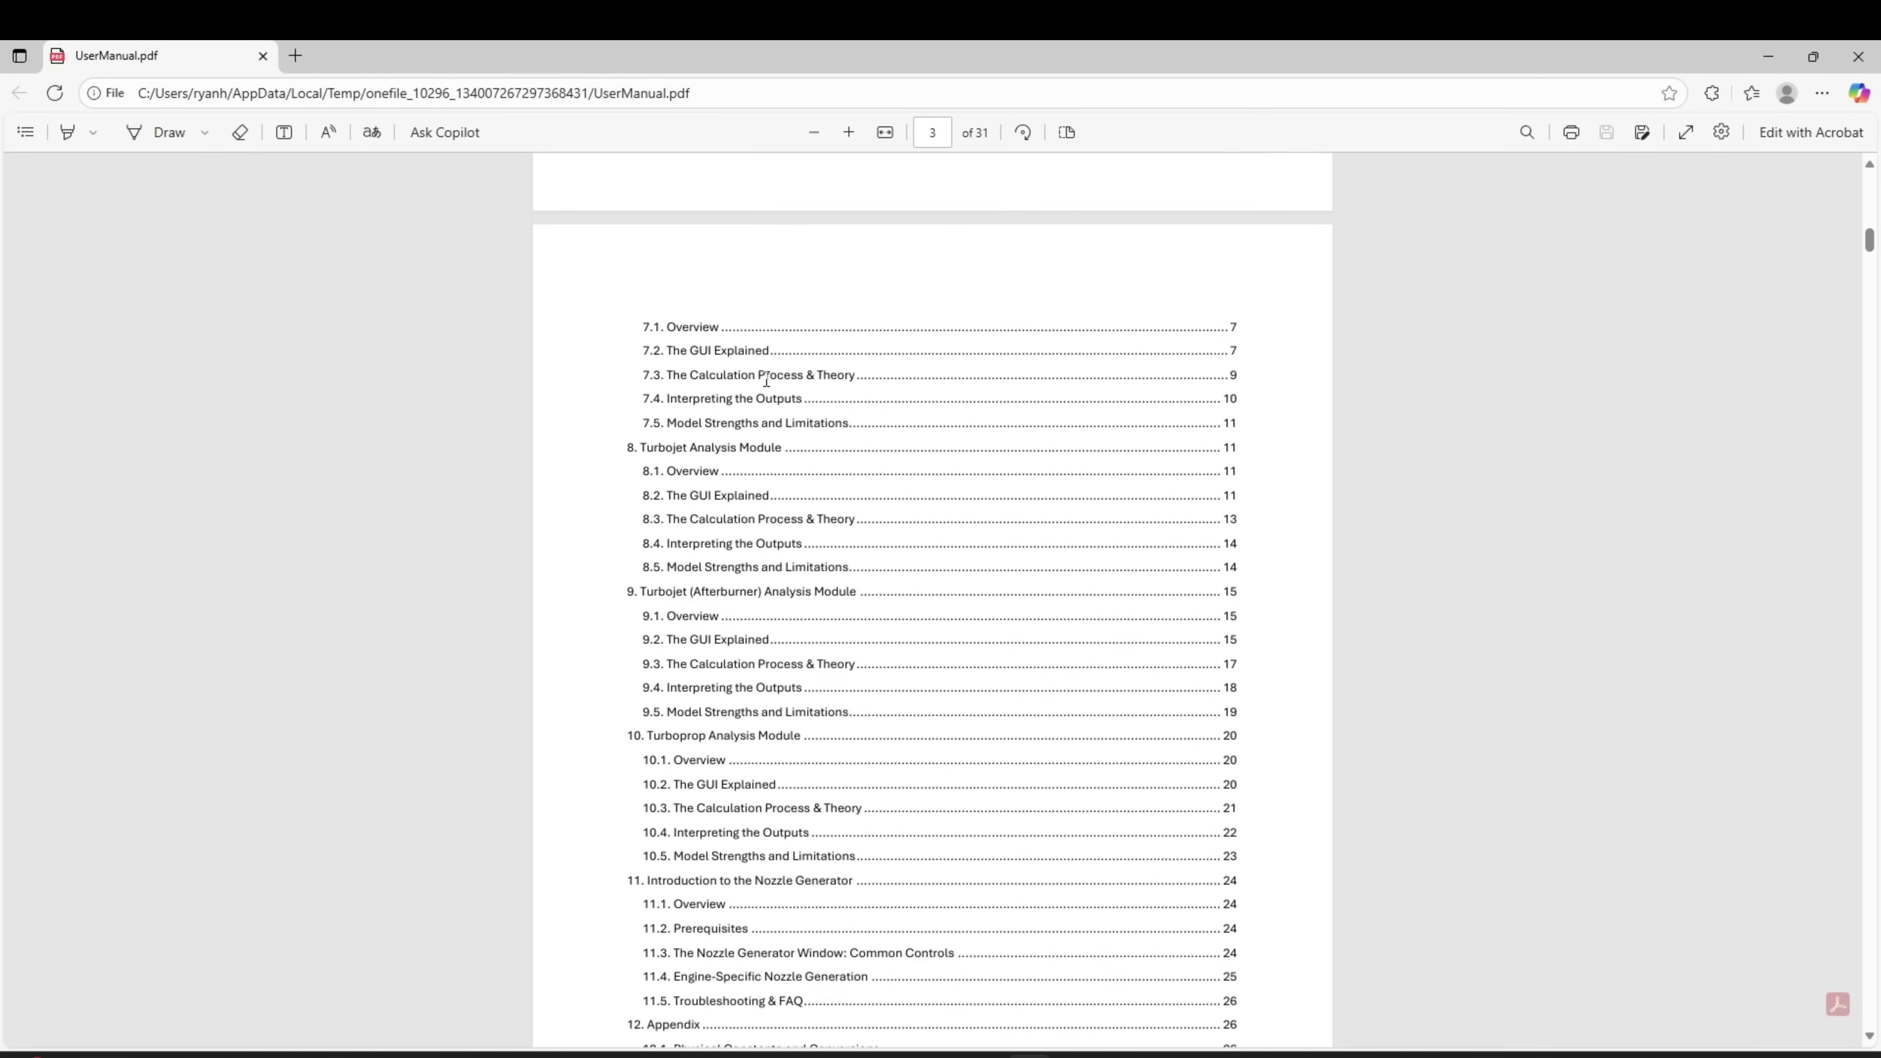
{"action": "scroll", "coordinate": [767, 381], "scroll_direction": "down", "scroll_amount": 5}
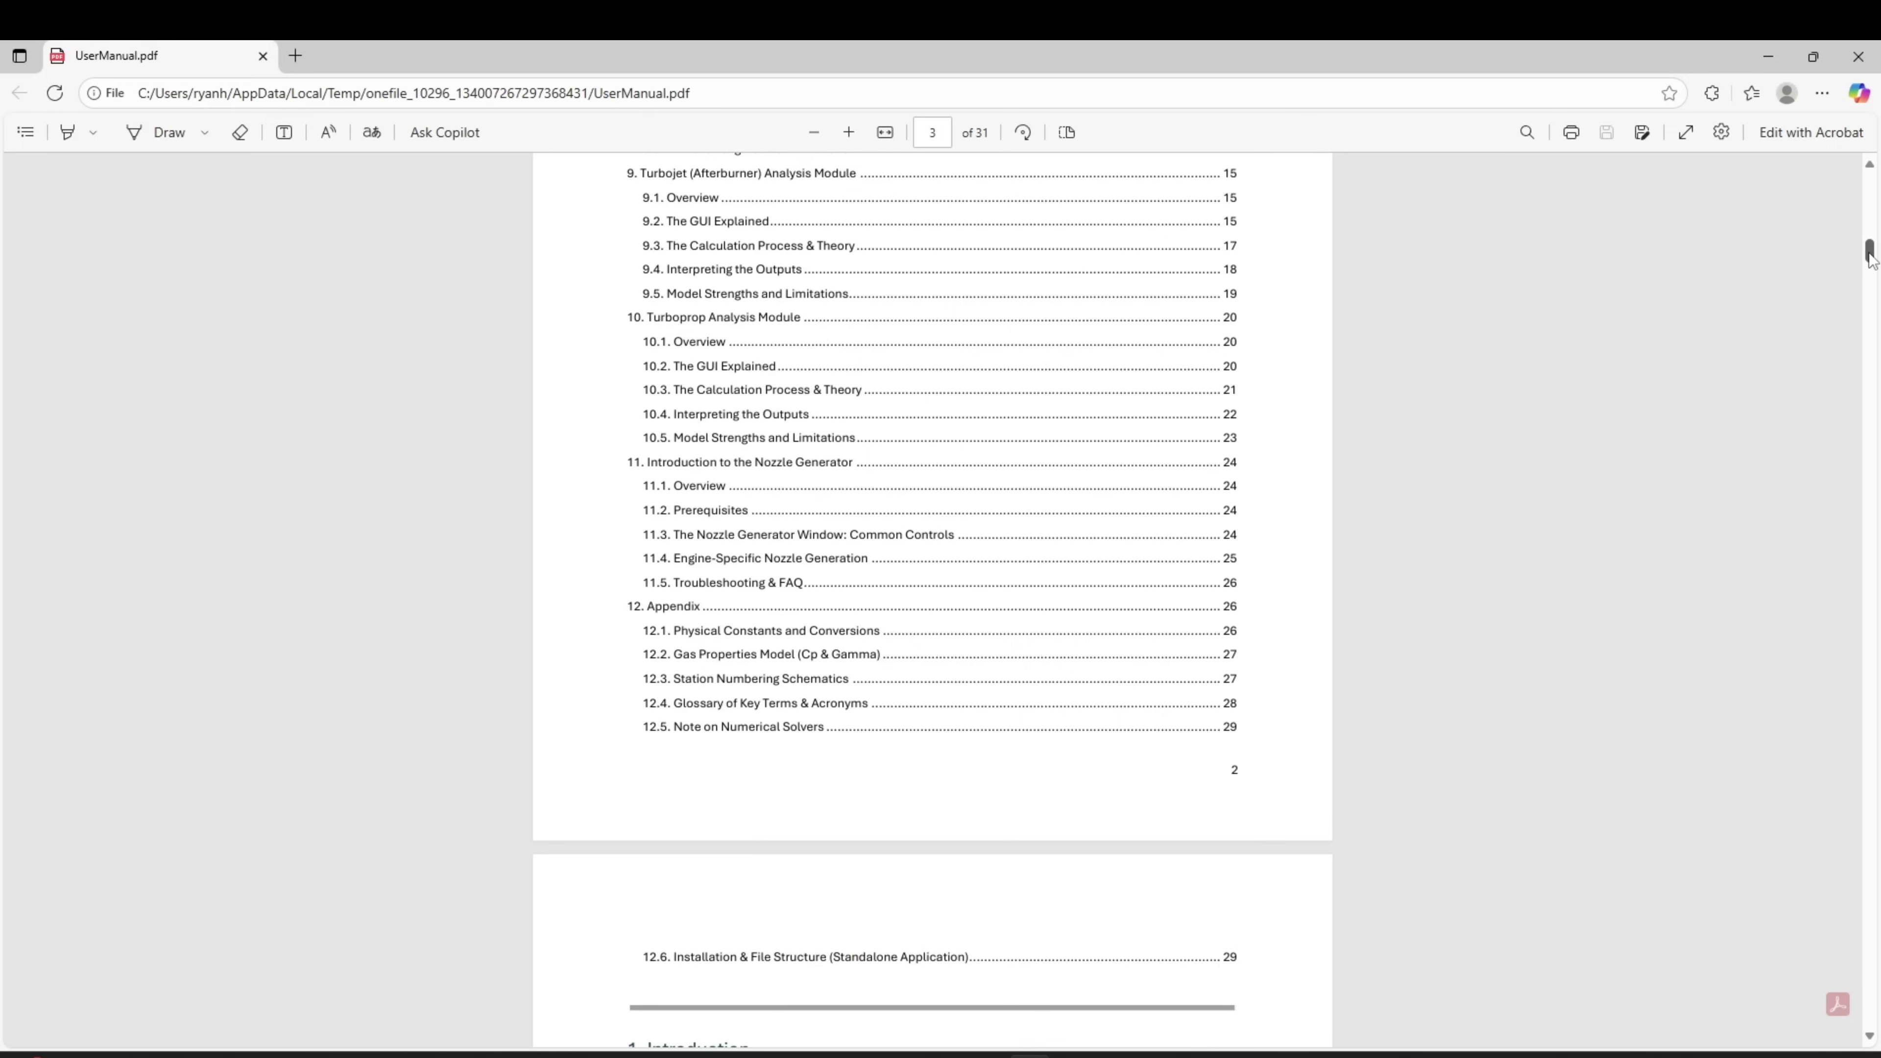
{"action": "left_click_drag", "start_coordinate": [1871, 255], "coordinate": [1876, 395]}
{"action": "scroll", "coordinate": [1238, 511], "scroll_direction": "down", "scroll_amount": 17}
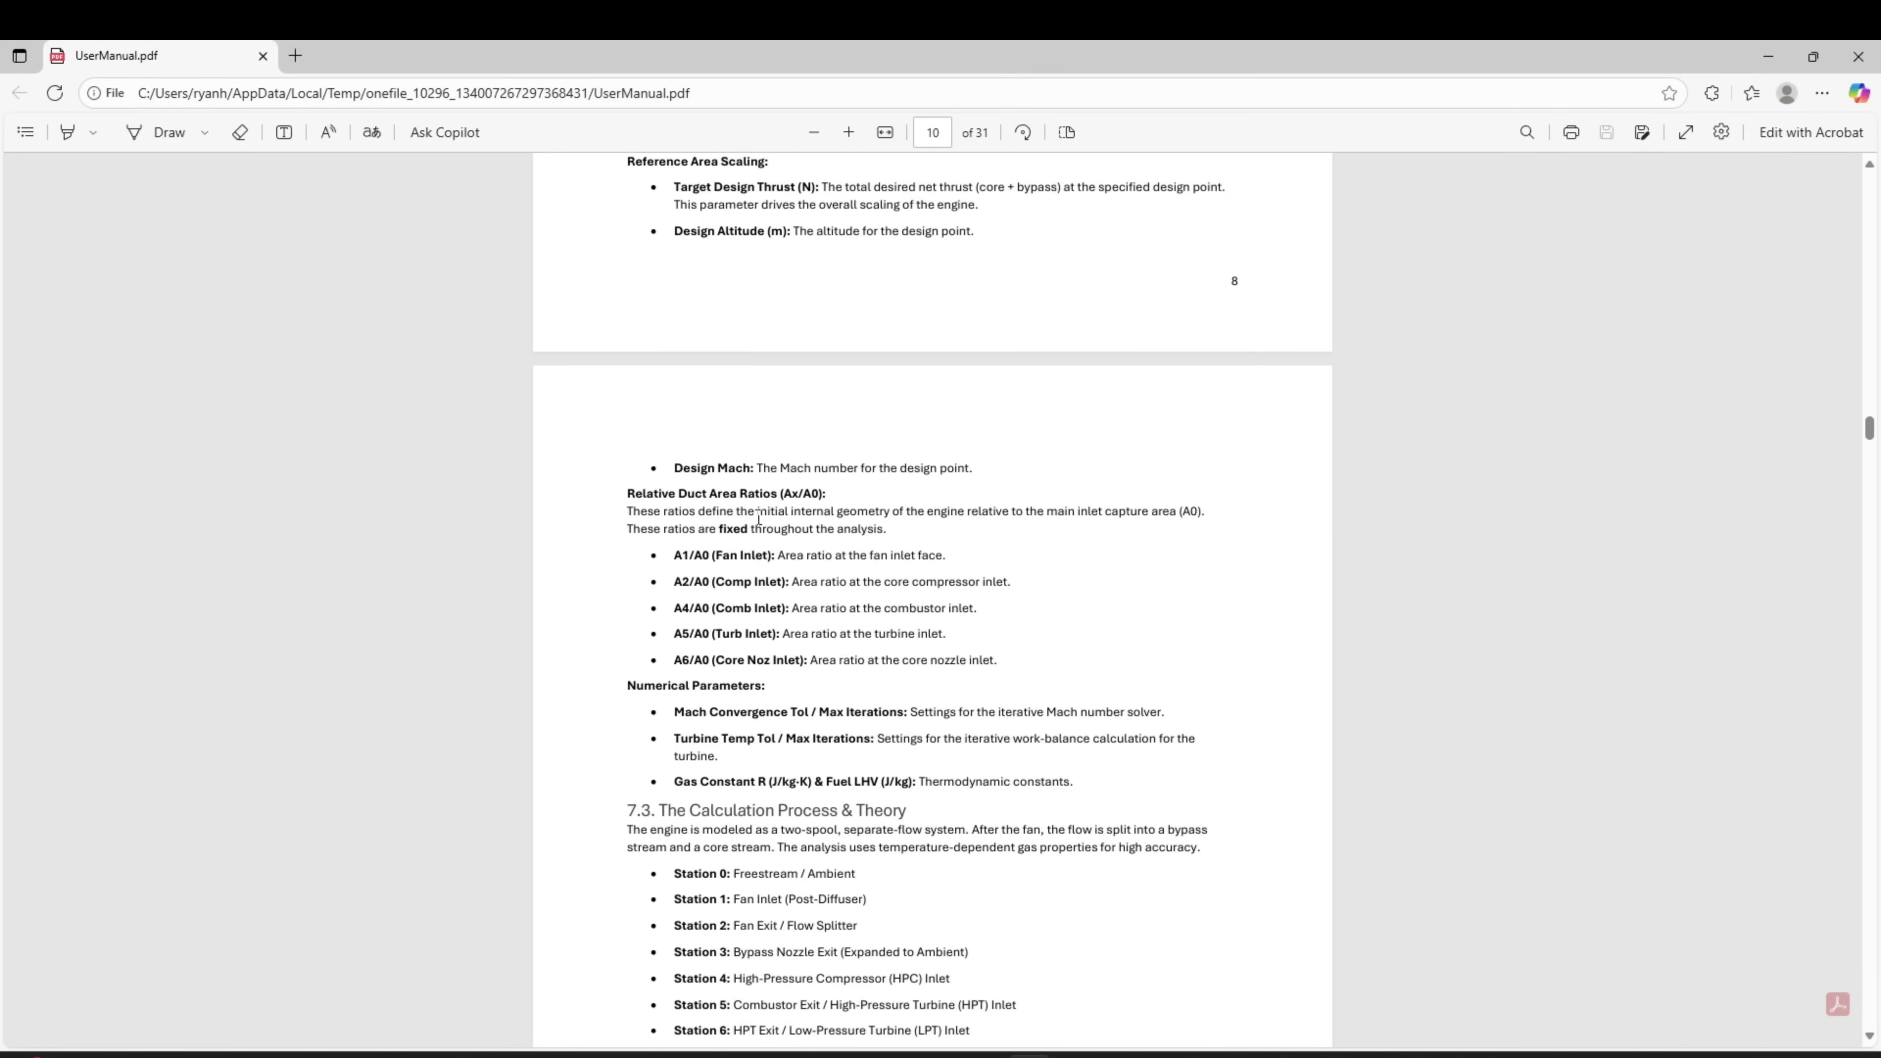
{"action": "scroll", "coordinate": [758, 516], "scroll_direction": "down", "scroll_amount": 5}
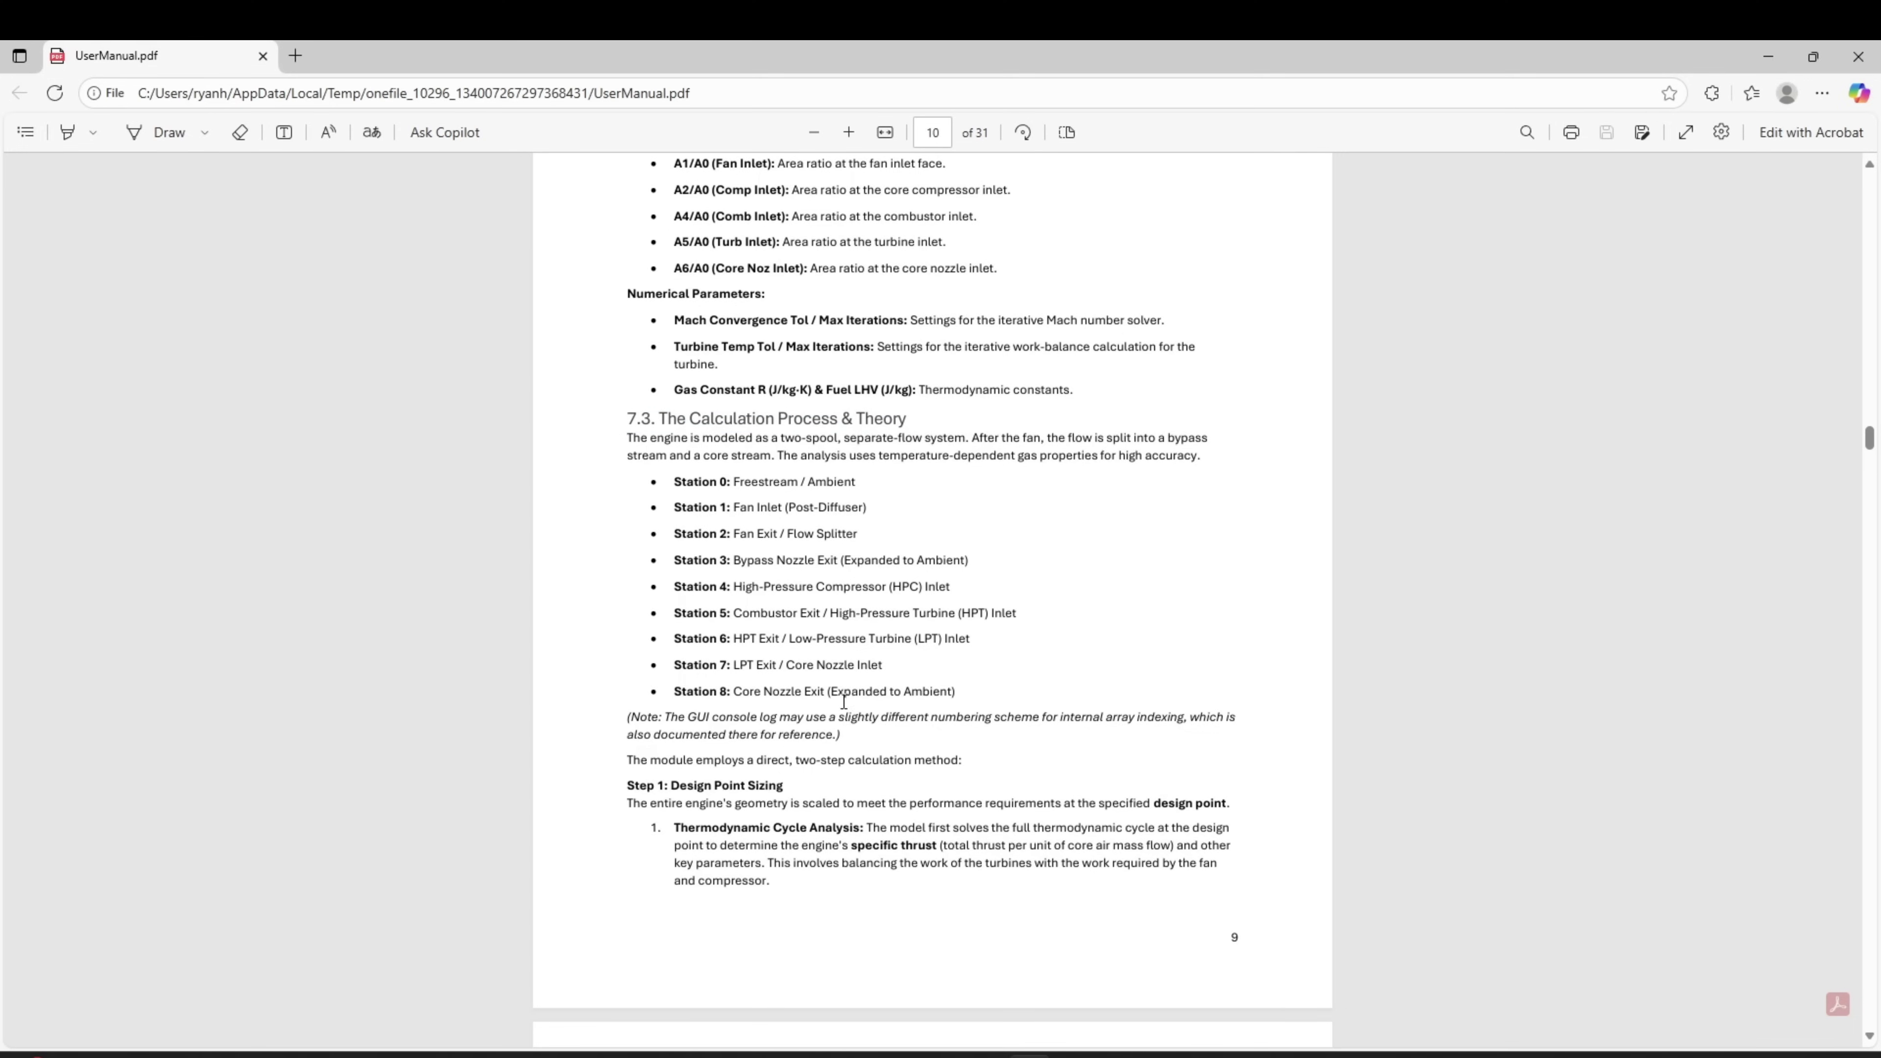
{"action": "scroll", "coordinate": [821, 636], "scroll_direction": "down", "scroll_amount": 6}
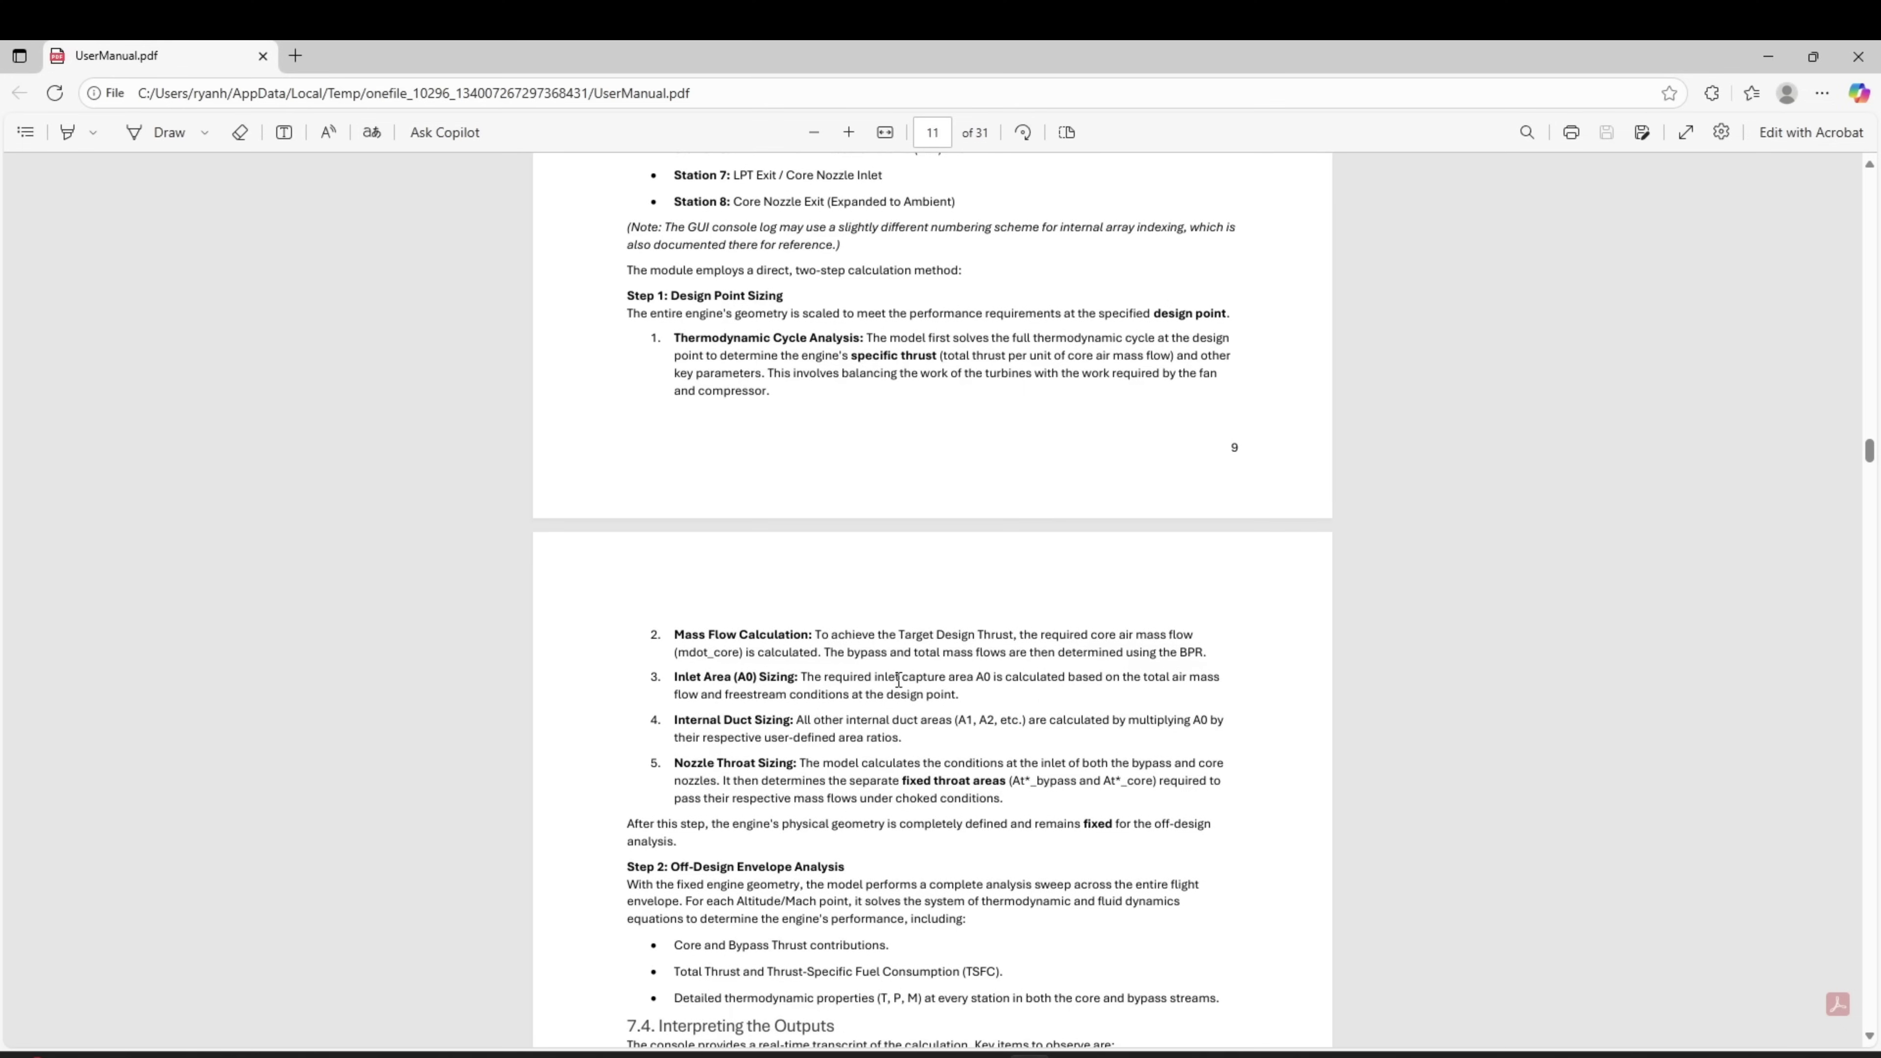
{"action": "left_click", "coordinate": [1858, 55]}
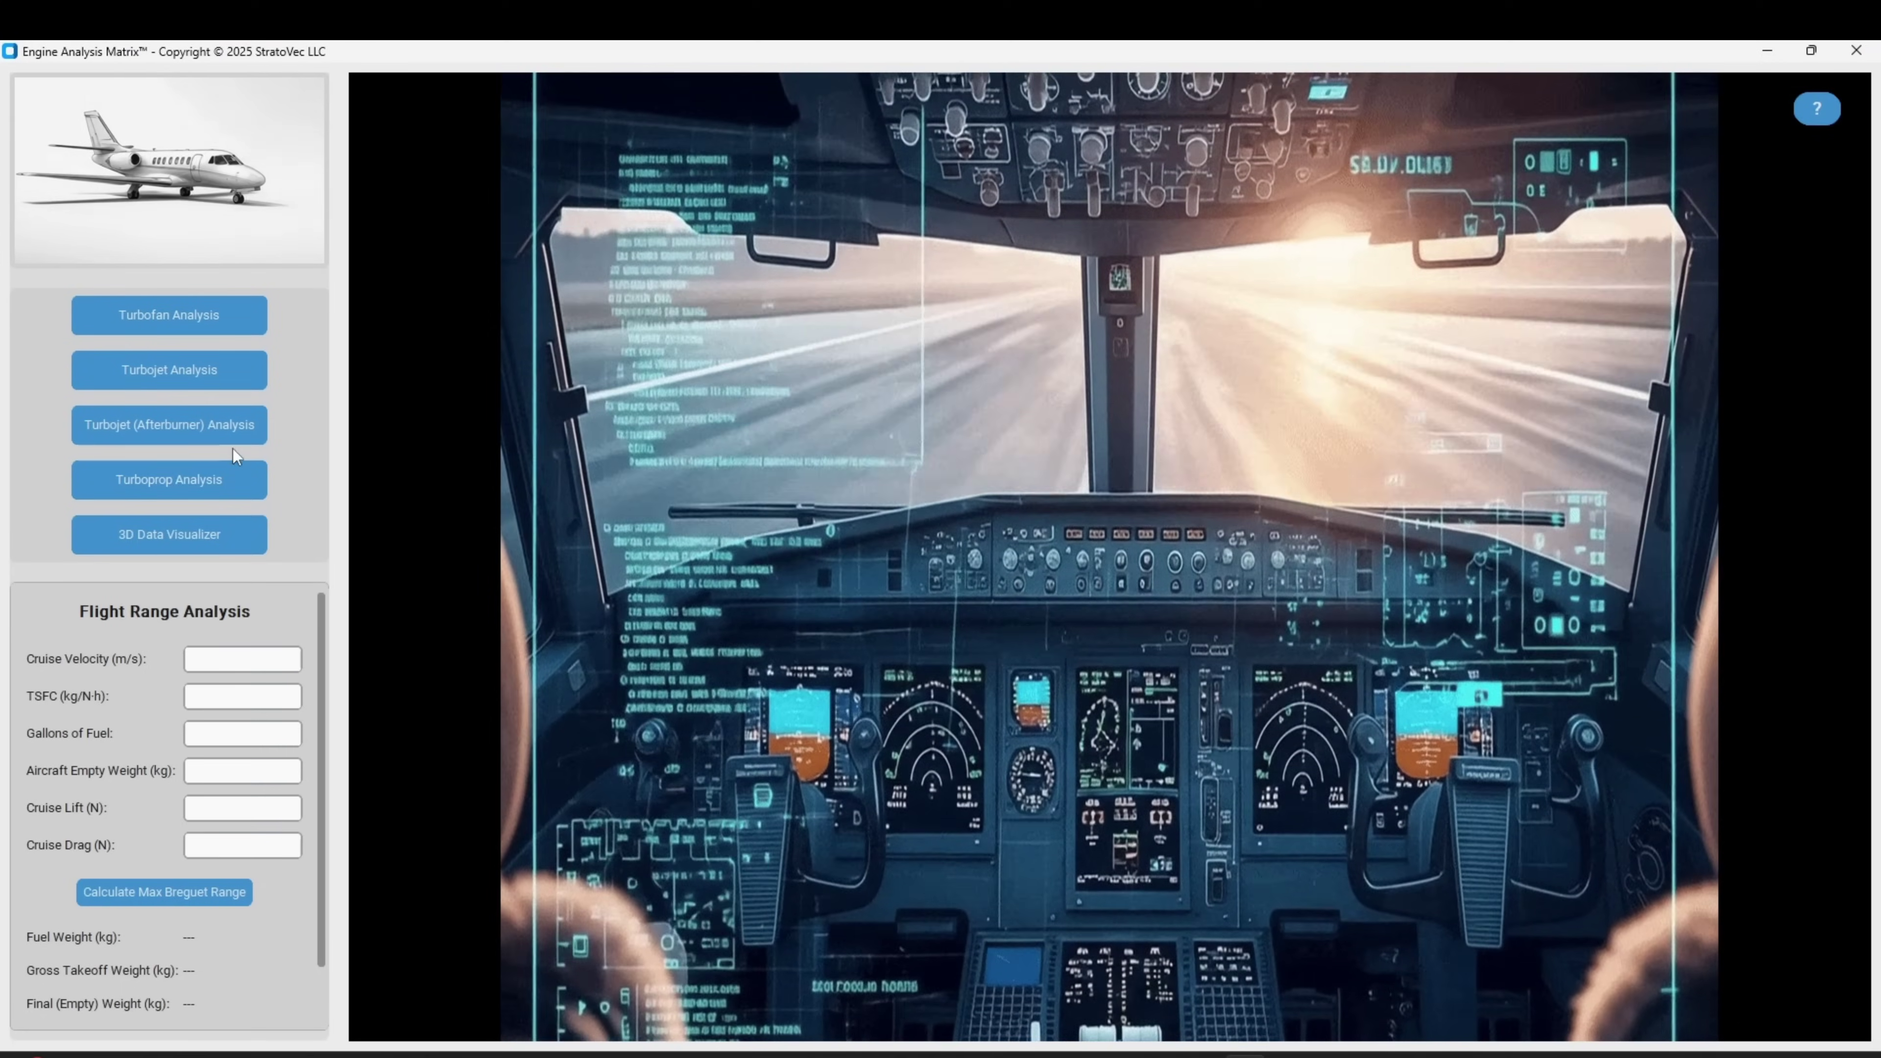
- Rerun the afterburner turbojet analysis with OPR 12 and turbine inlet temperature 1500 K
{"action": "left_click", "coordinate": [244, 437]}
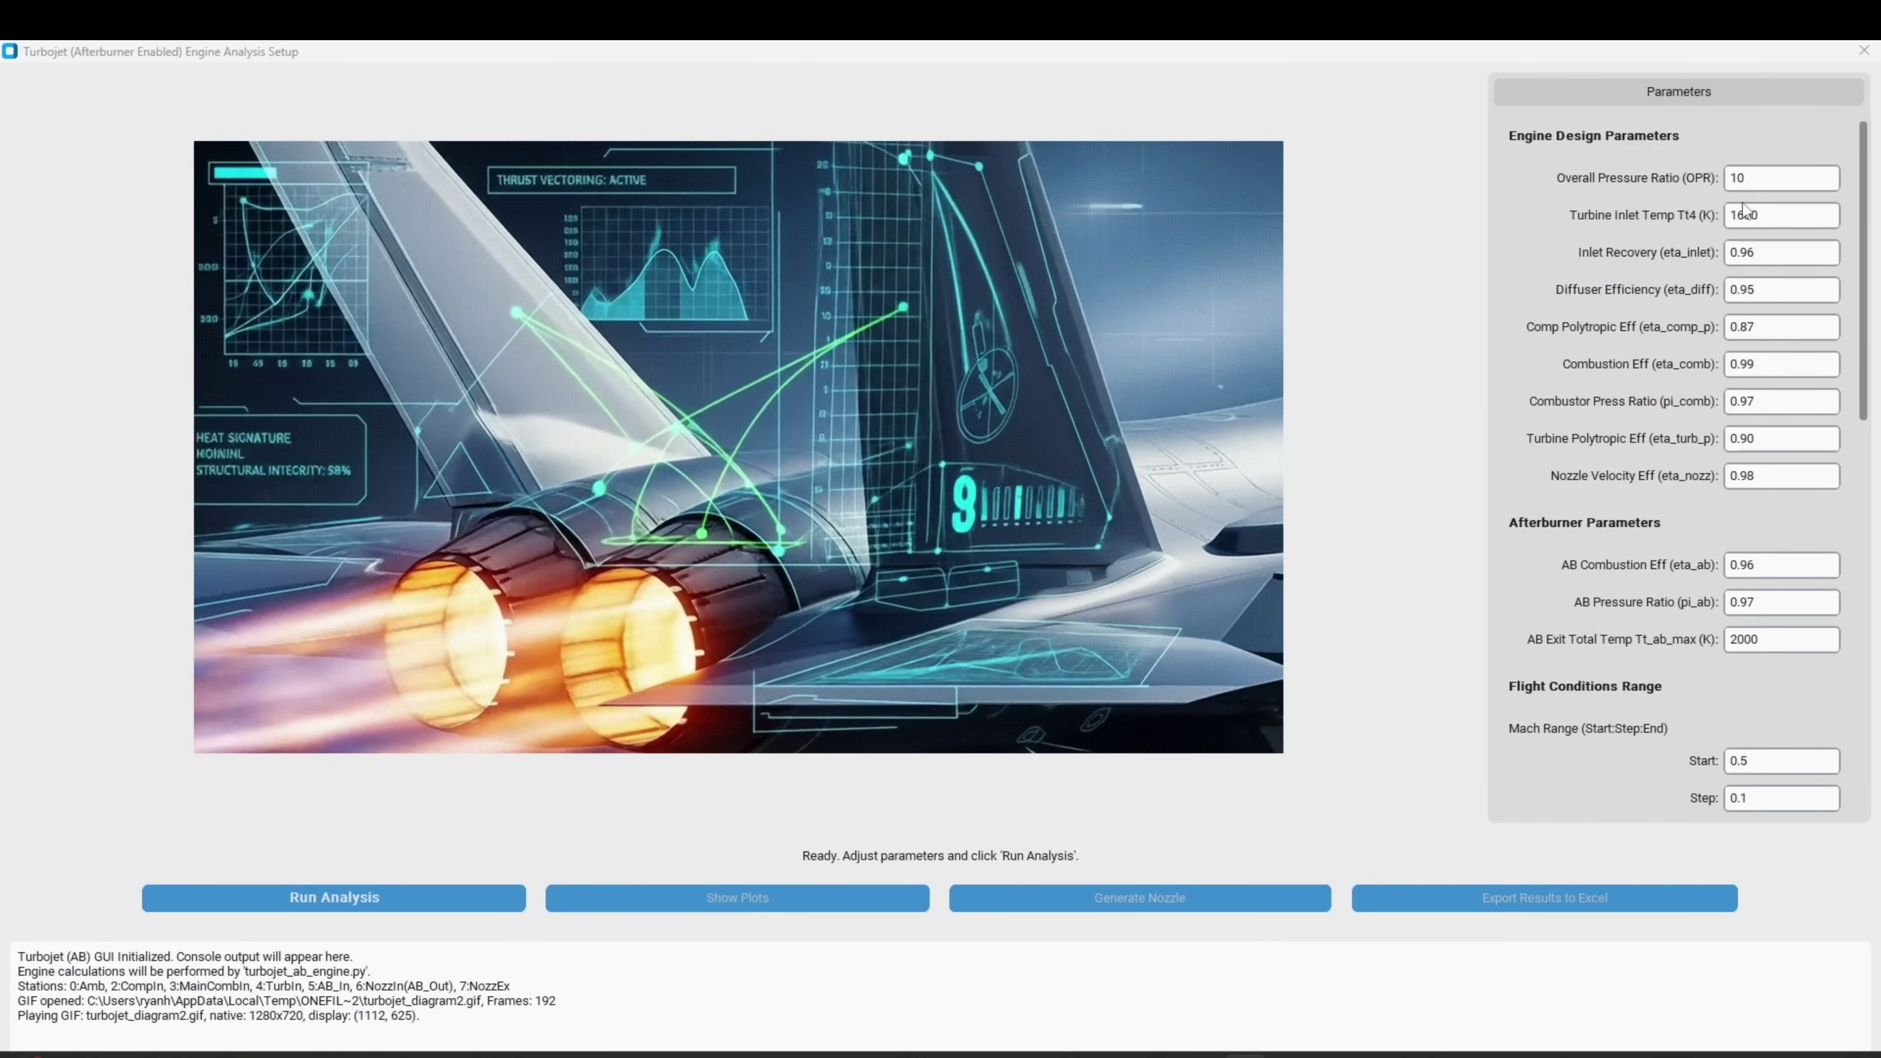
{"action": "left_click", "coordinate": [1766, 180]}
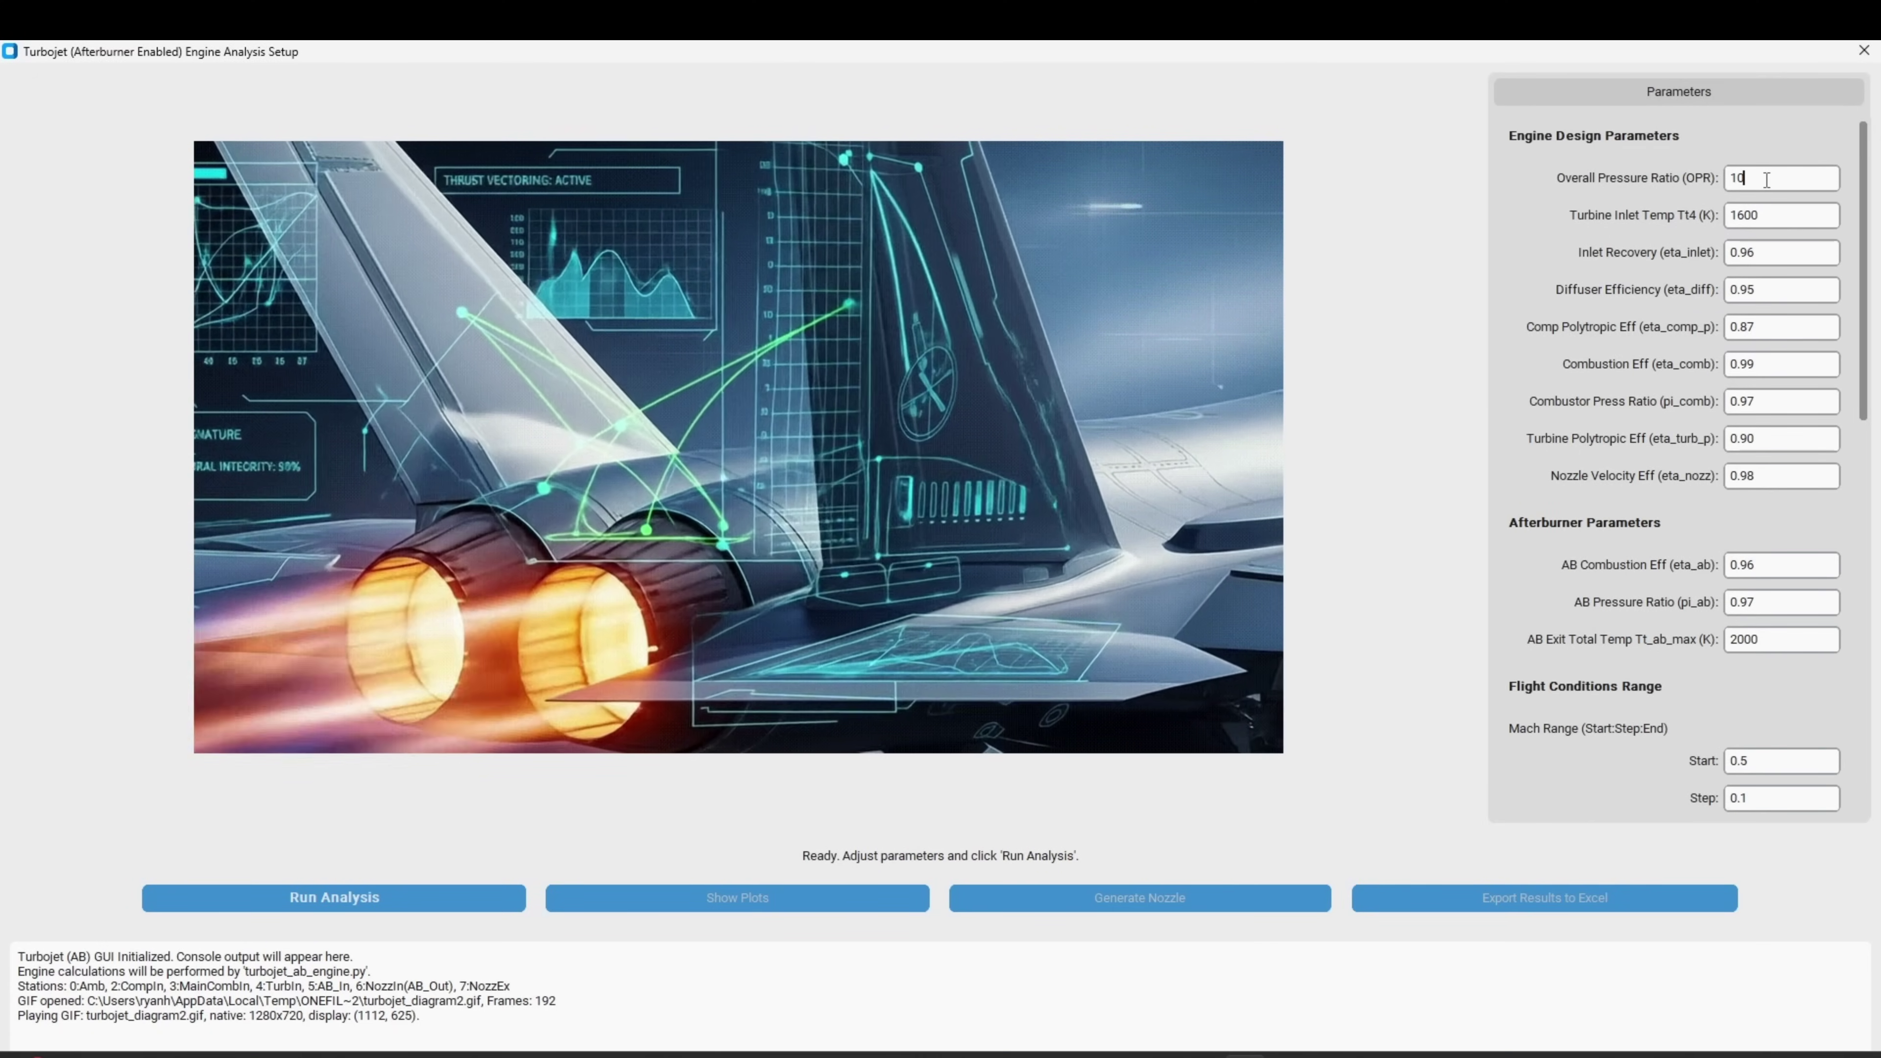
{"action": "key", "text": "BackSpace"}
{"action": "type", "text": "2"}
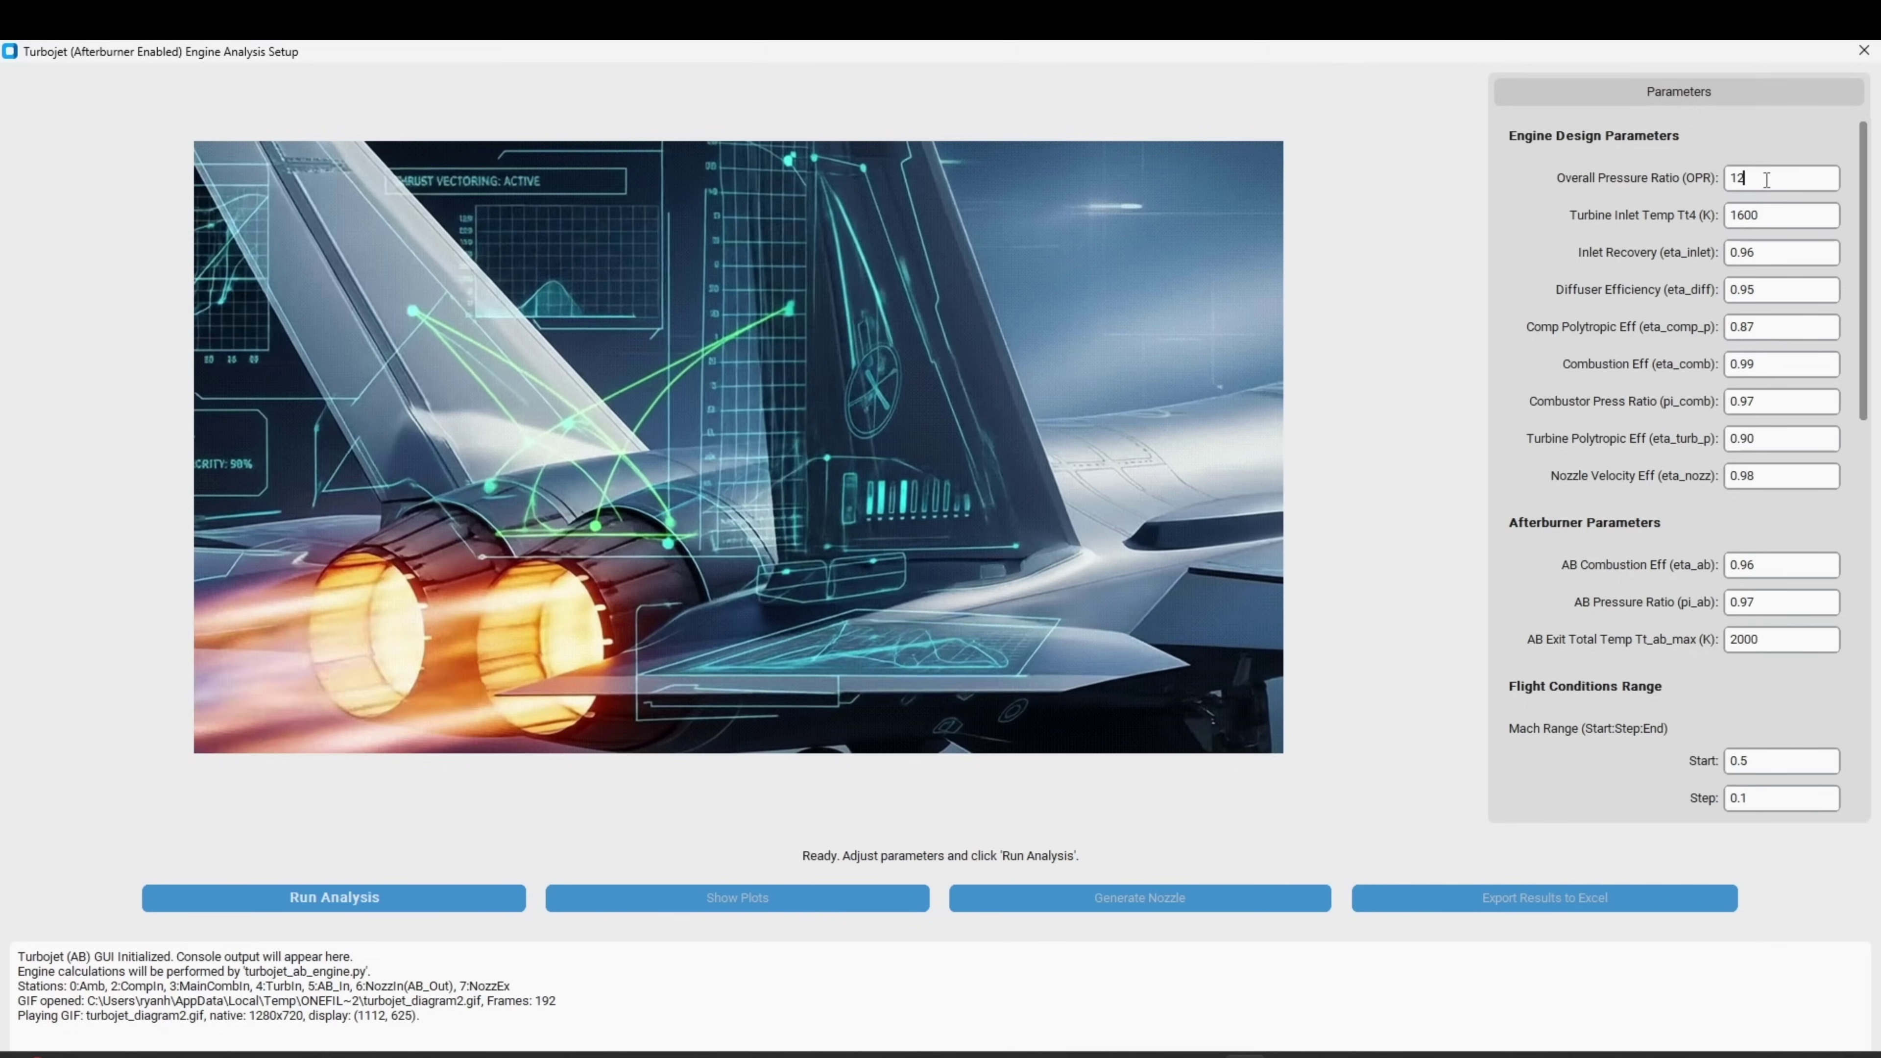
{"action": "left_click", "coordinate": [1774, 217]}
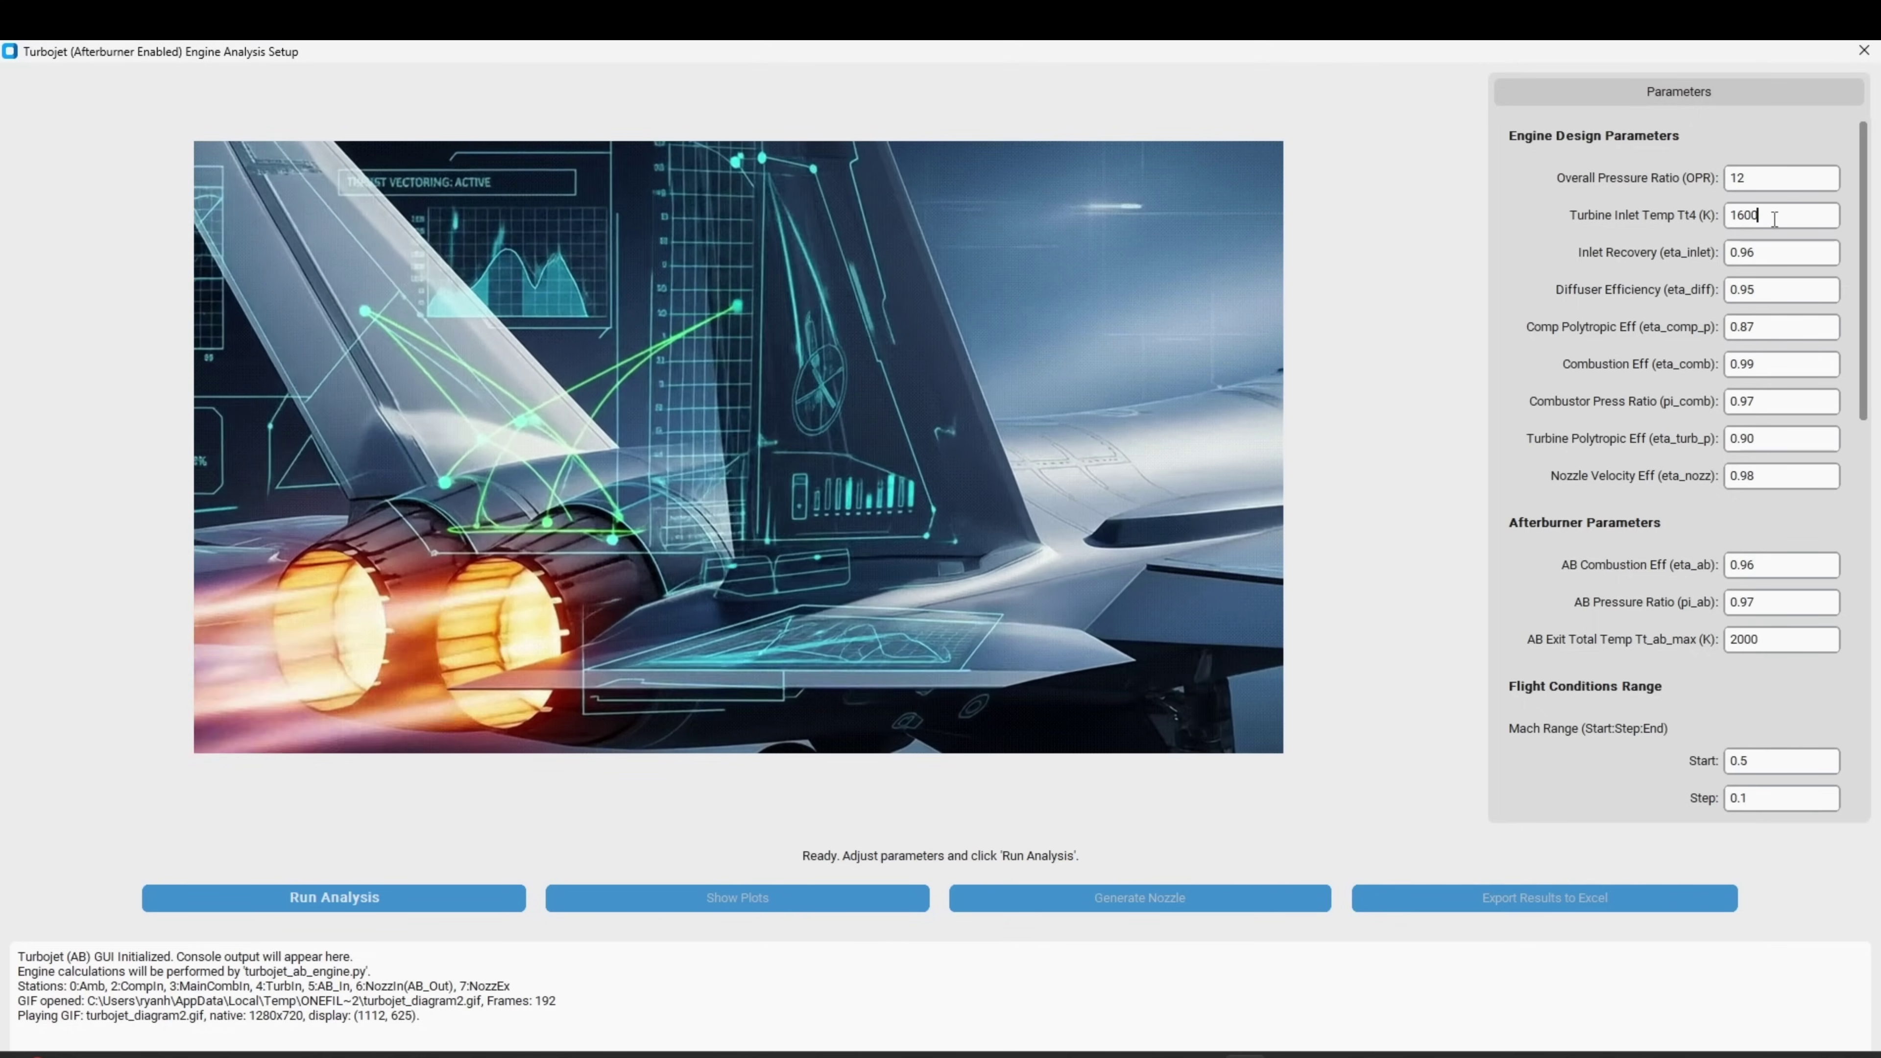
{"action": "key", "text": "BackSpace"}
{"action": "key", "text": "BackSpace"}
{"action": "key", "text": "BackSpace"}
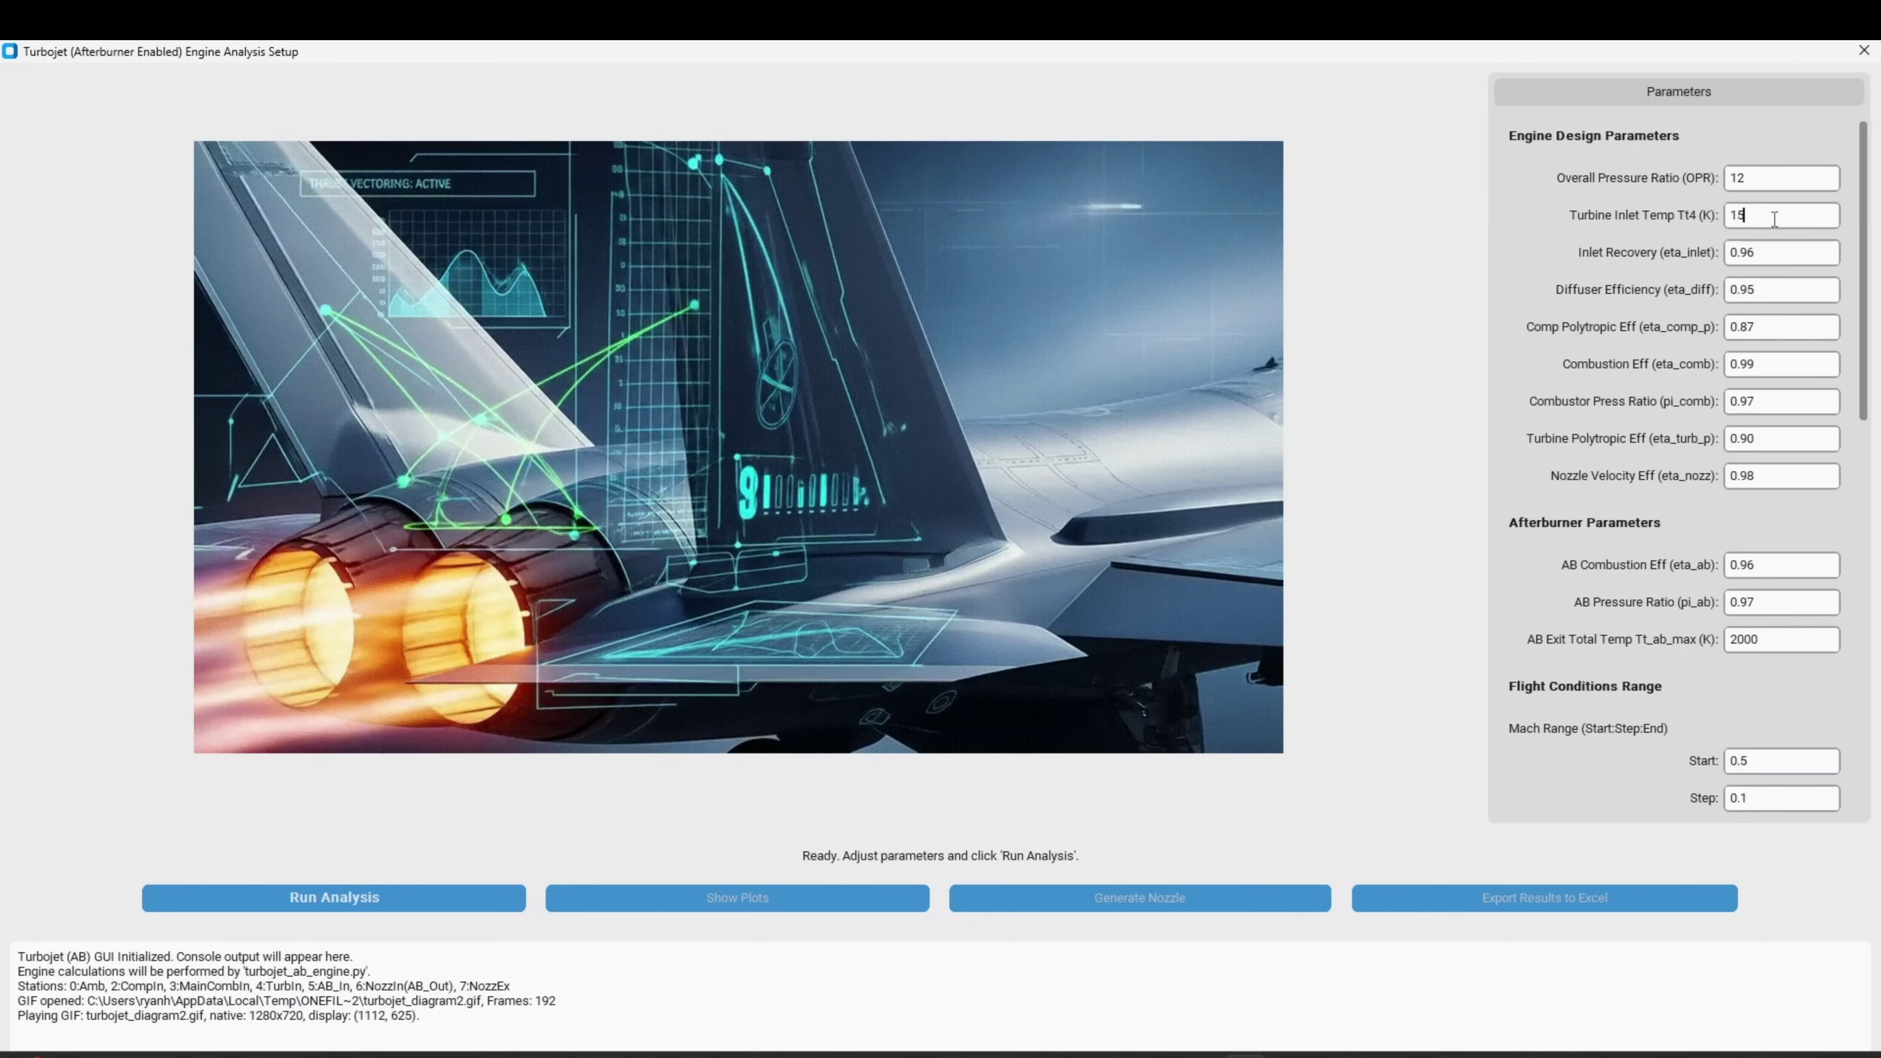
{"action": "type", "text": "5"}
{"action": "type", "text": "00"}
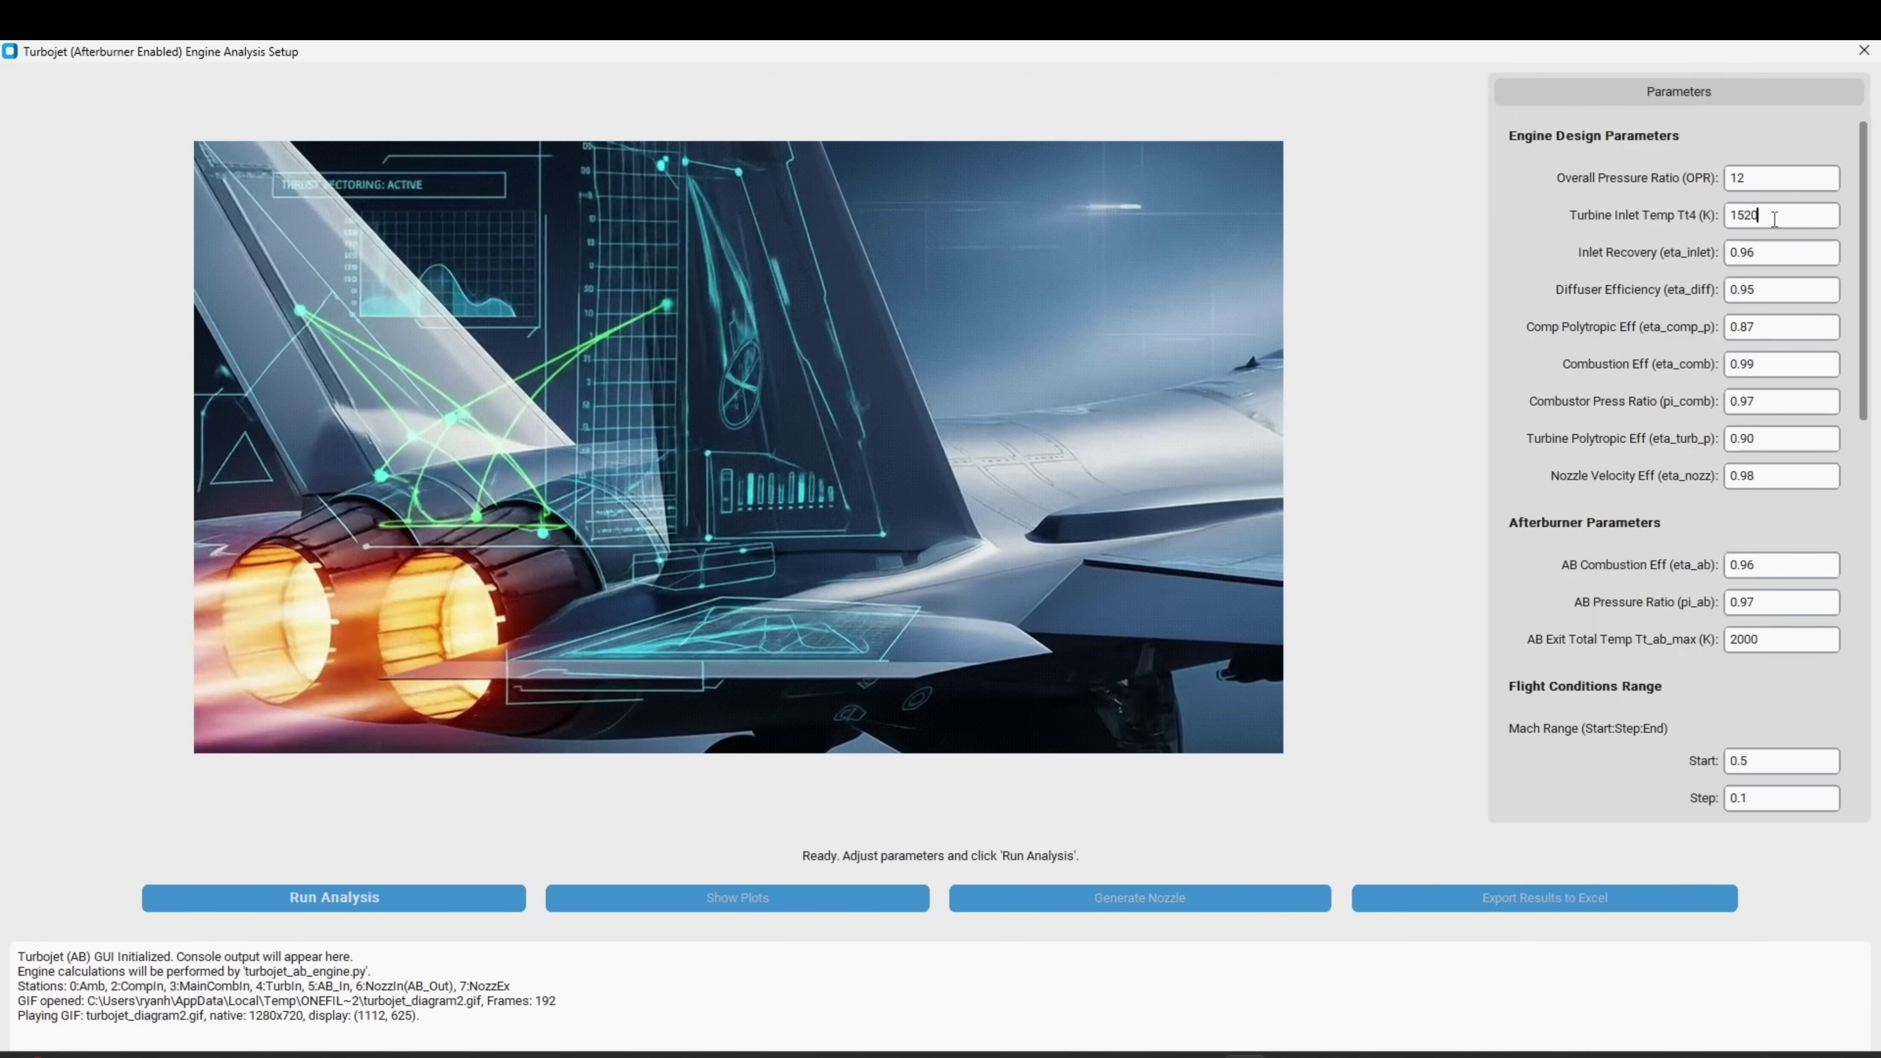
{"action": "scroll", "coordinate": [1619, 577], "scroll_direction": "down", "scroll_amount": 10}
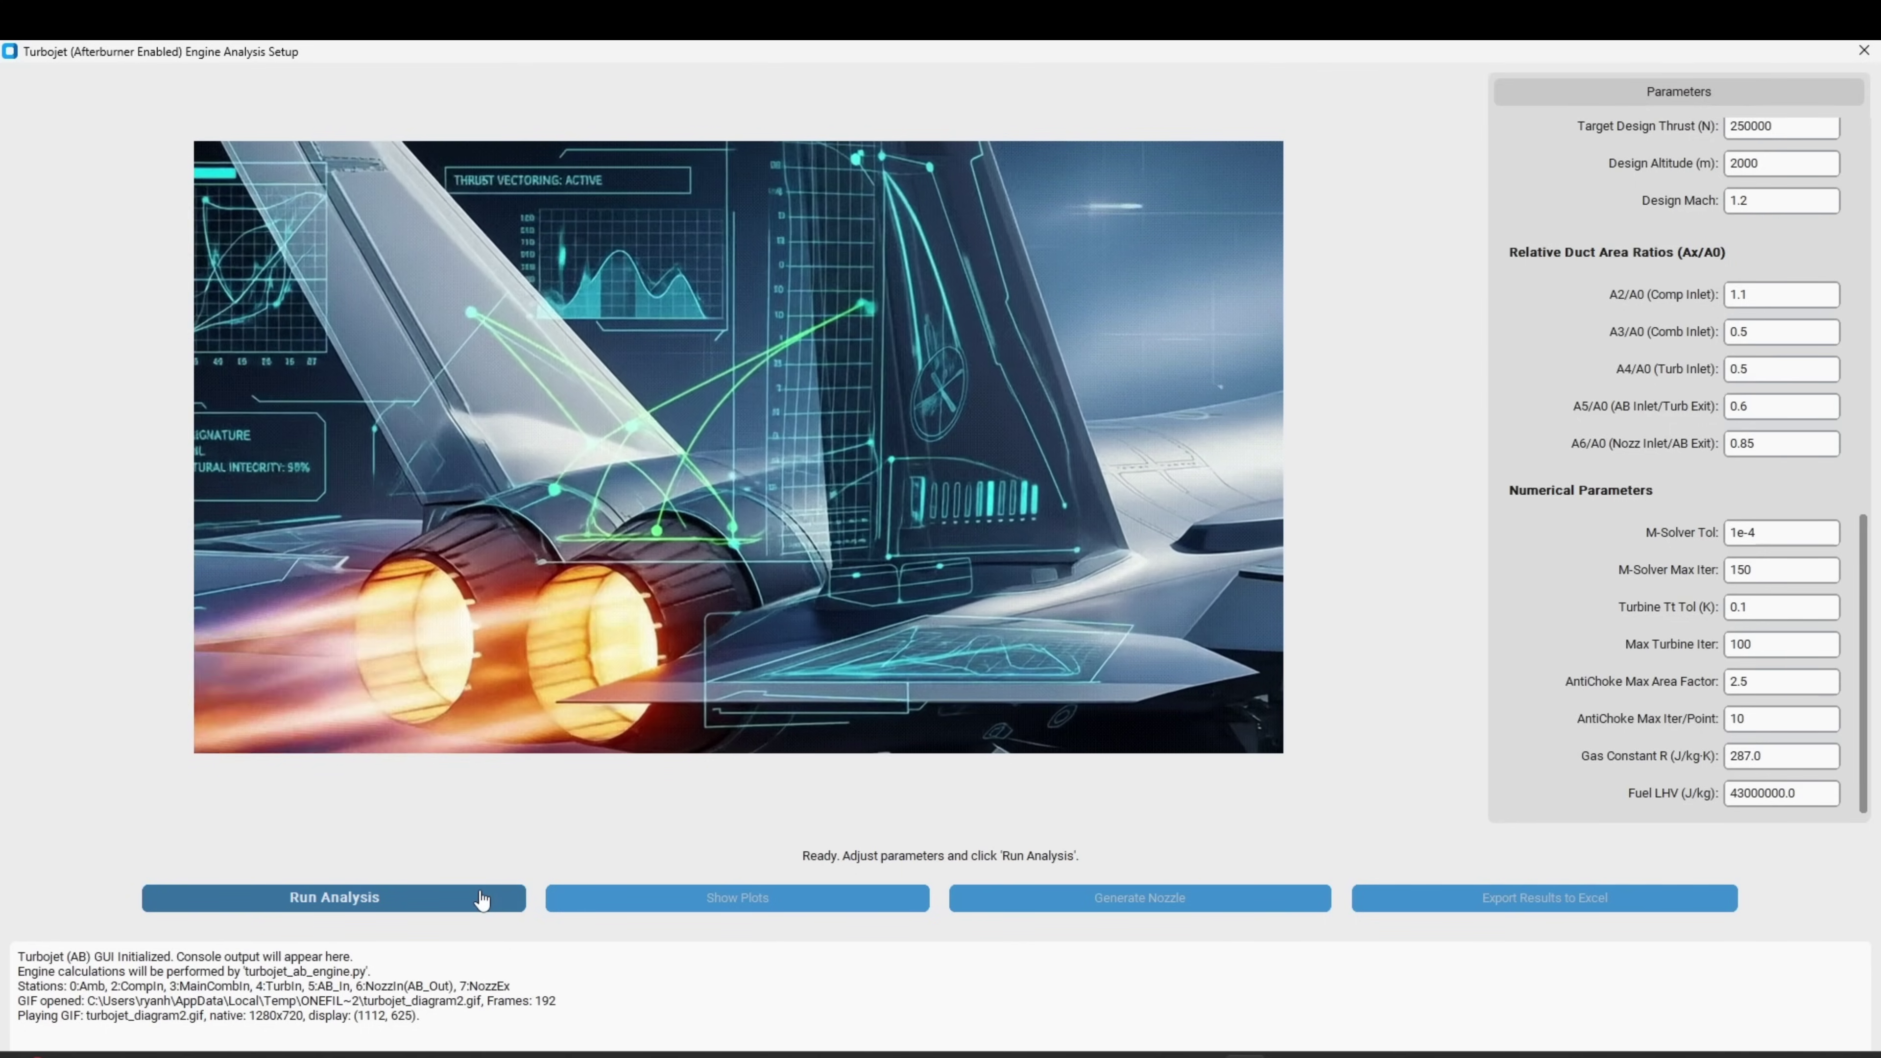
{"action": "left_click", "coordinate": [482, 898]}
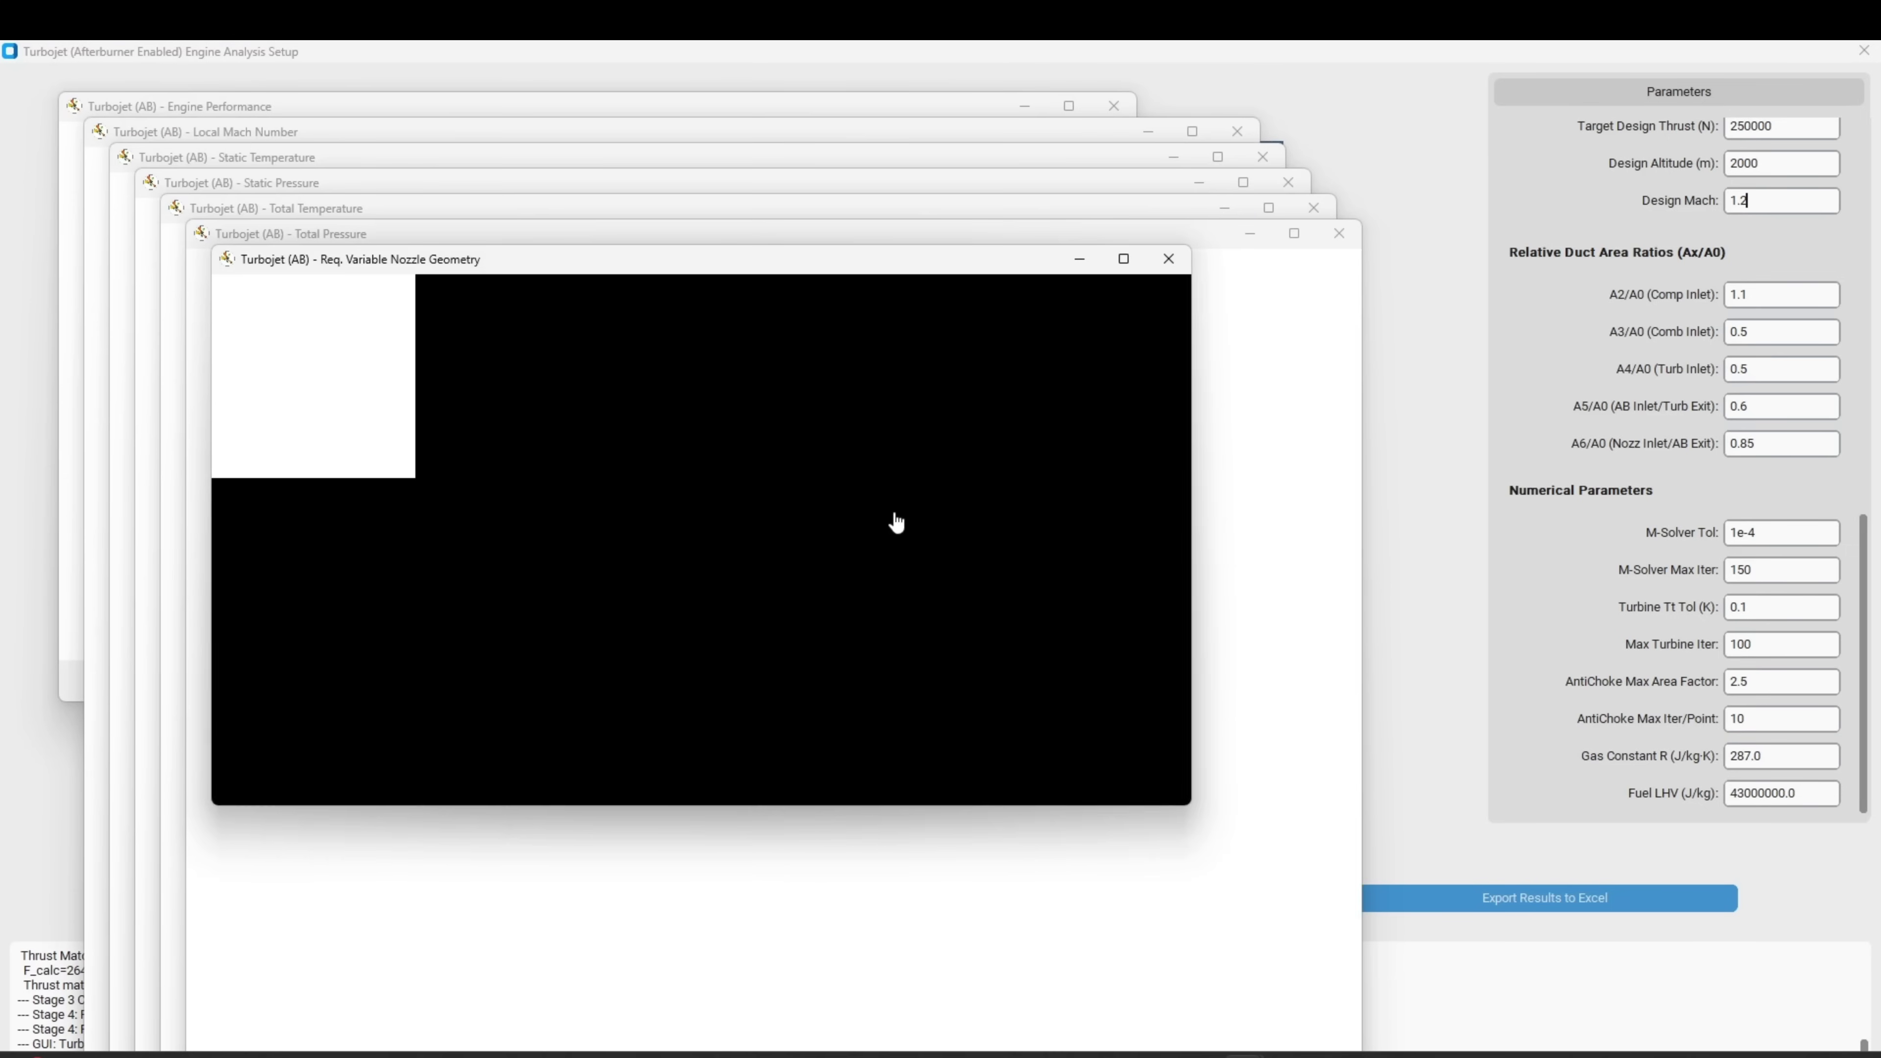
- Close the Static Pressure, Static Temperature and Local Mach Number station plots
{"action": "left_click", "coordinate": [1144, 185]}
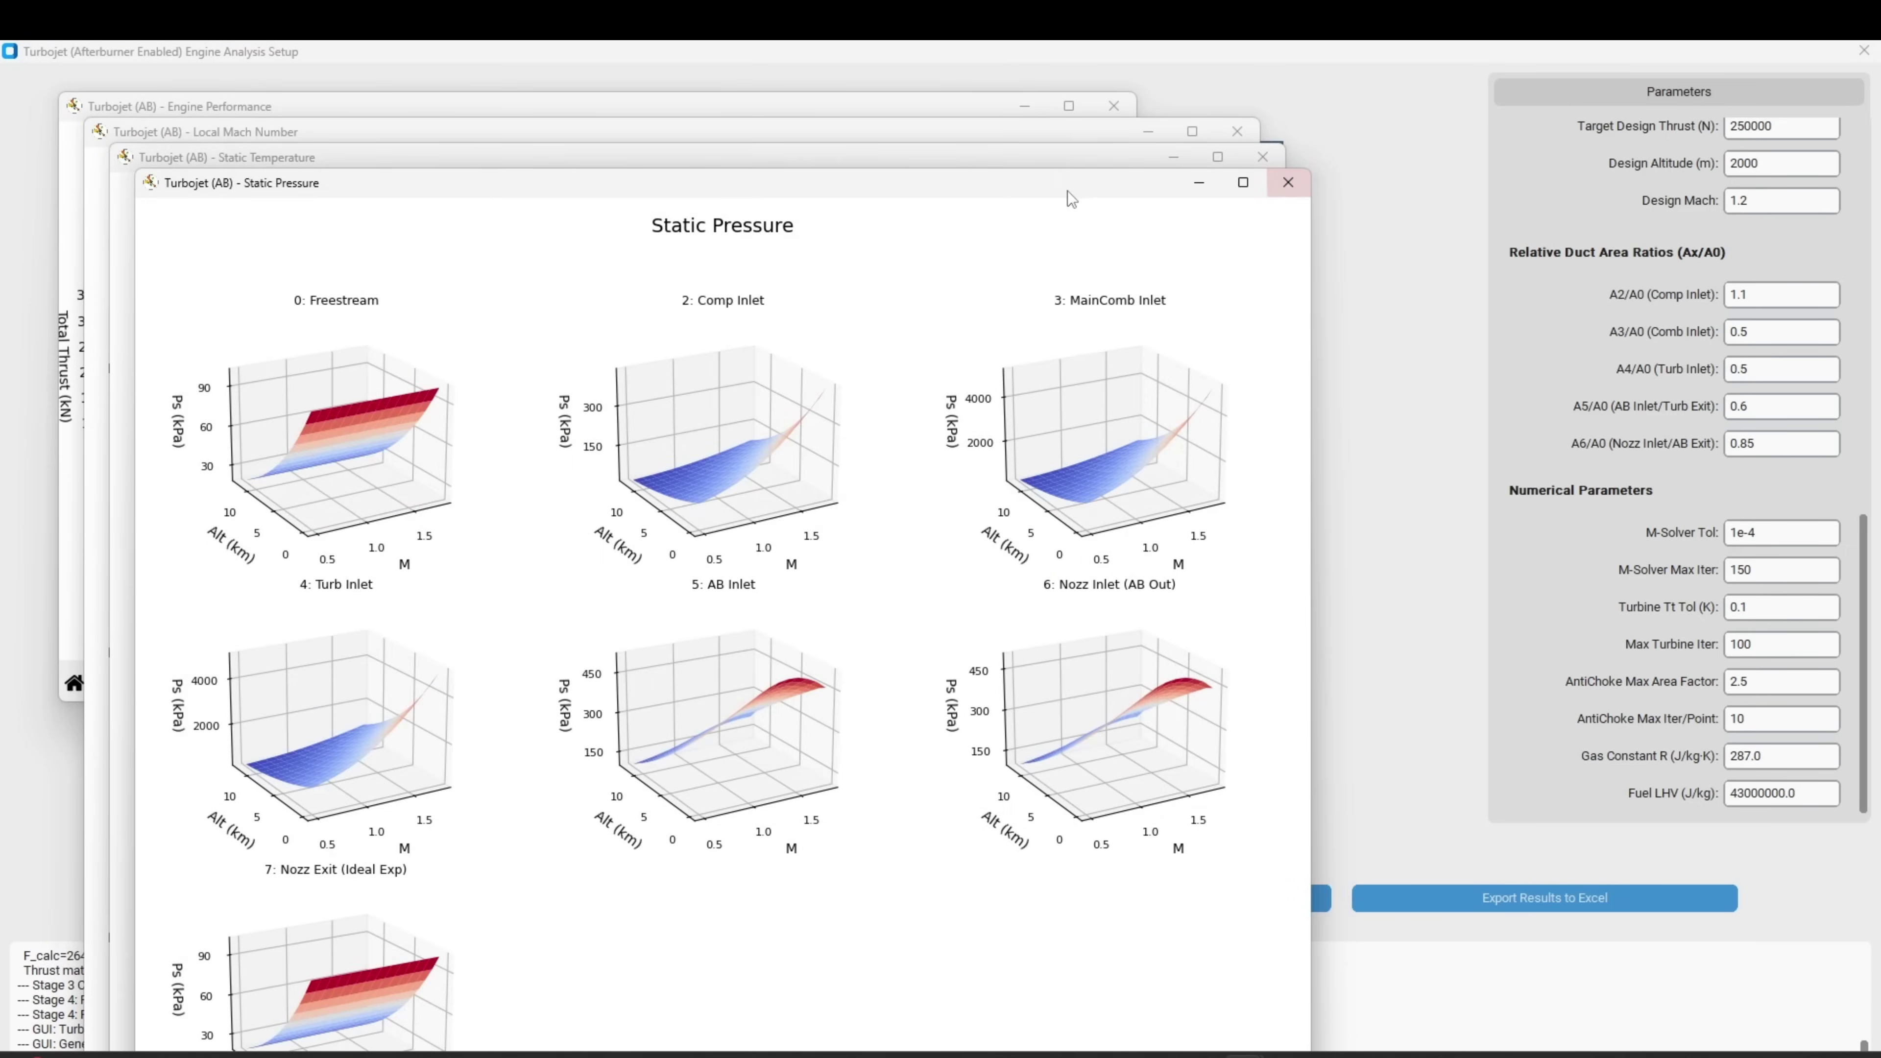
{"action": "left_click_drag", "start_coordinate": [1072, 193], "coordinate": [1138, 136]}
{"action": "left_click", "coordinate": [1349, 133]}
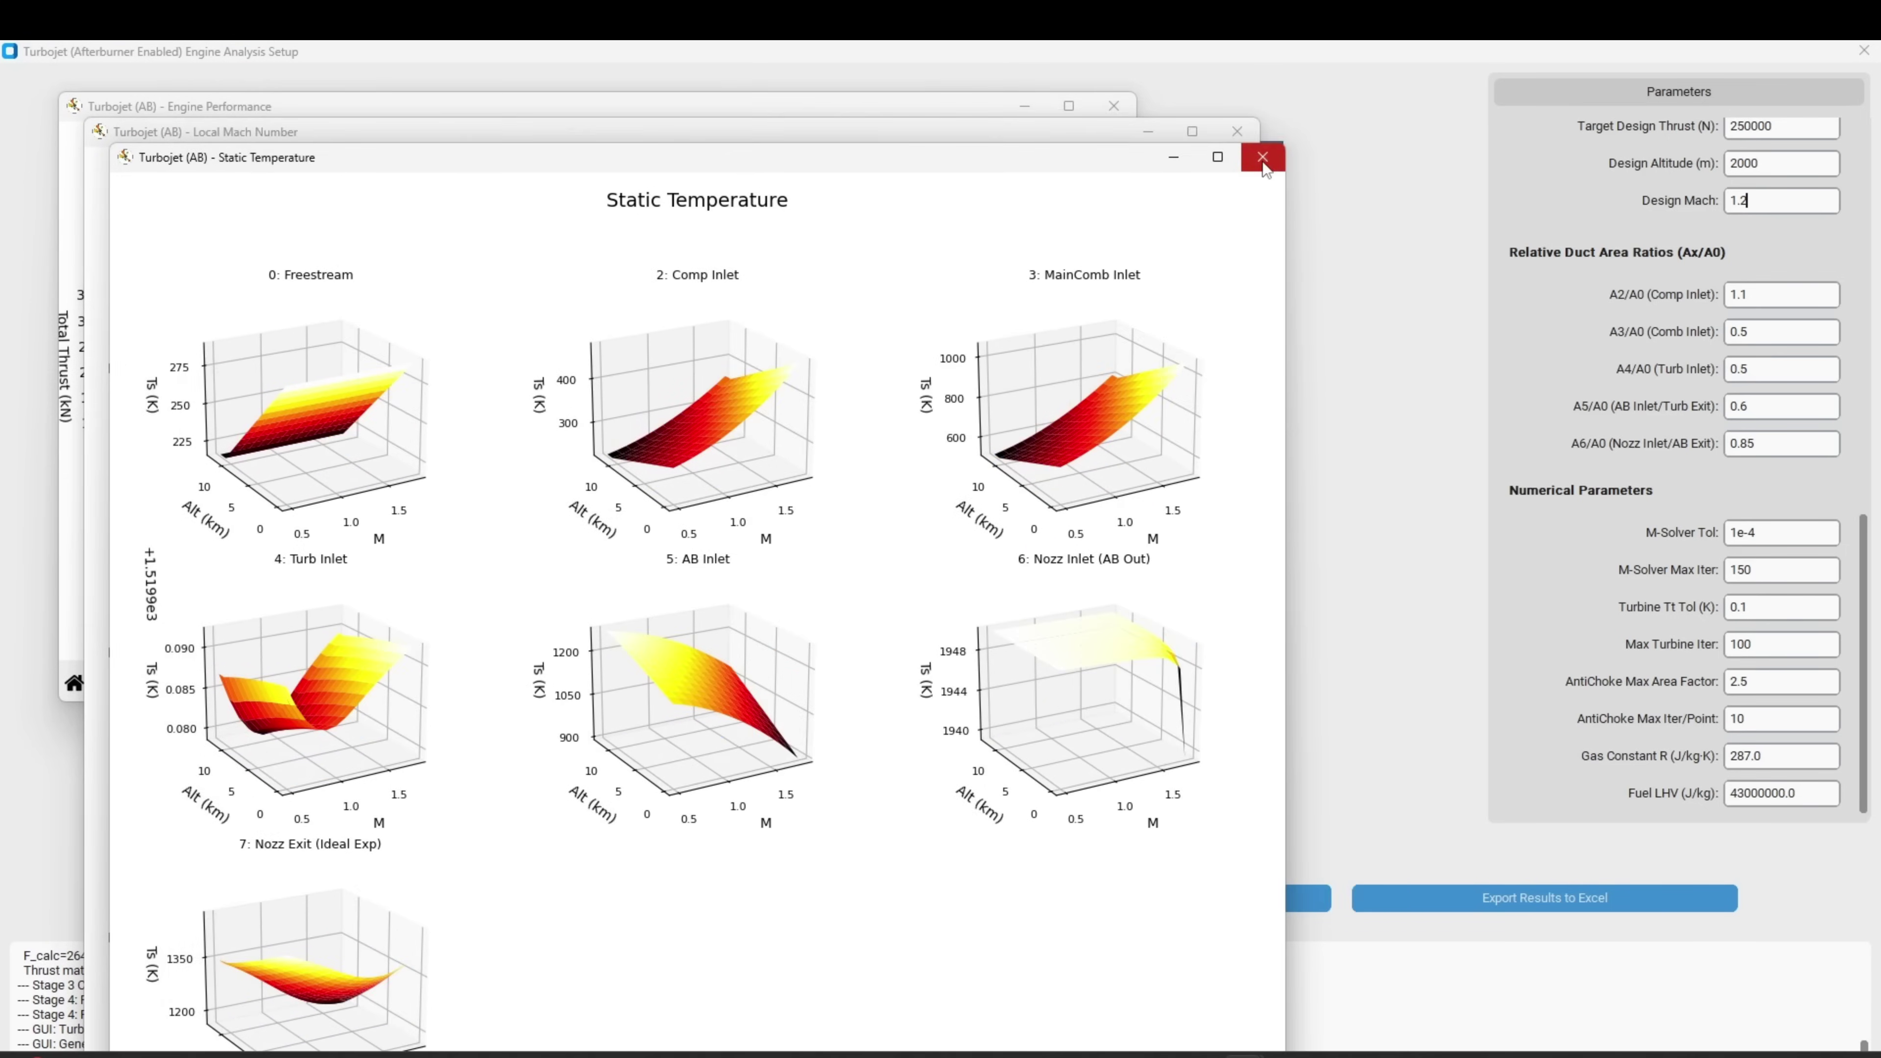
{"action": "left_click", "coordinate": [1255, 146]}
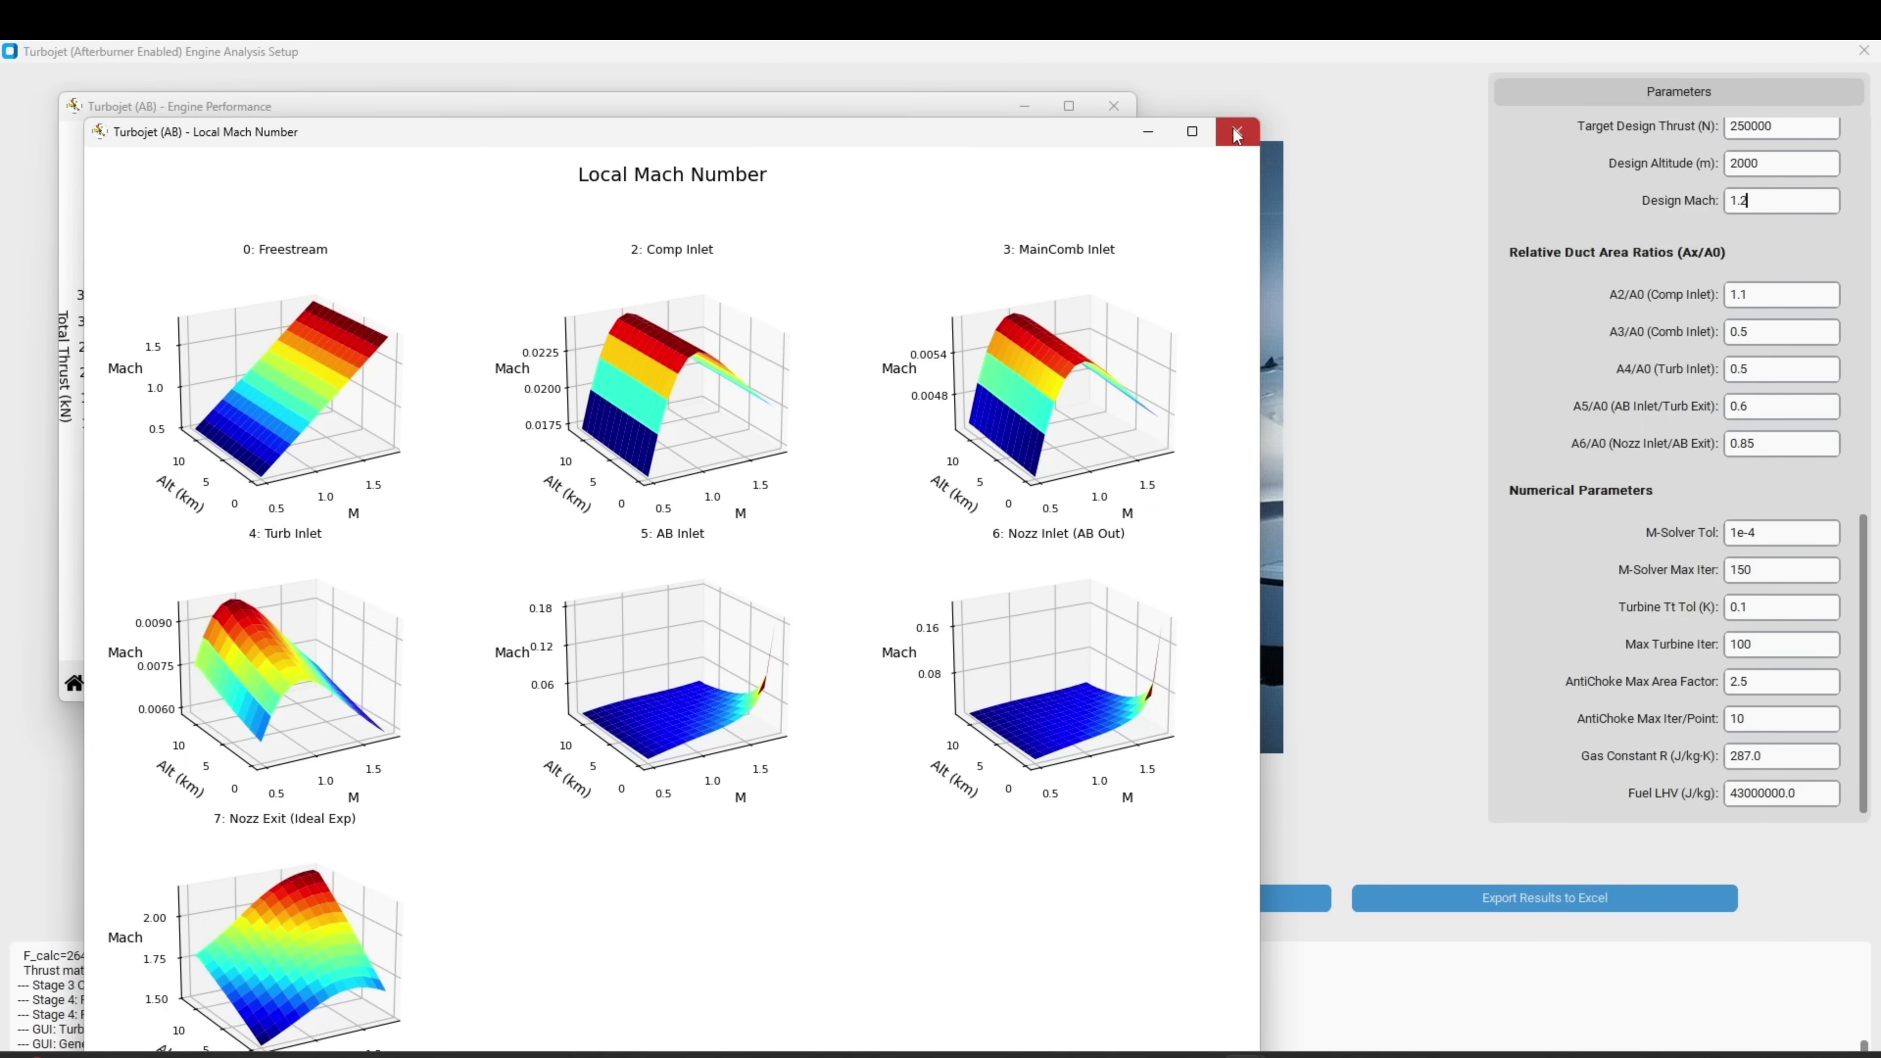
{"action": "left_click", "coordinate": [1234, 131]}
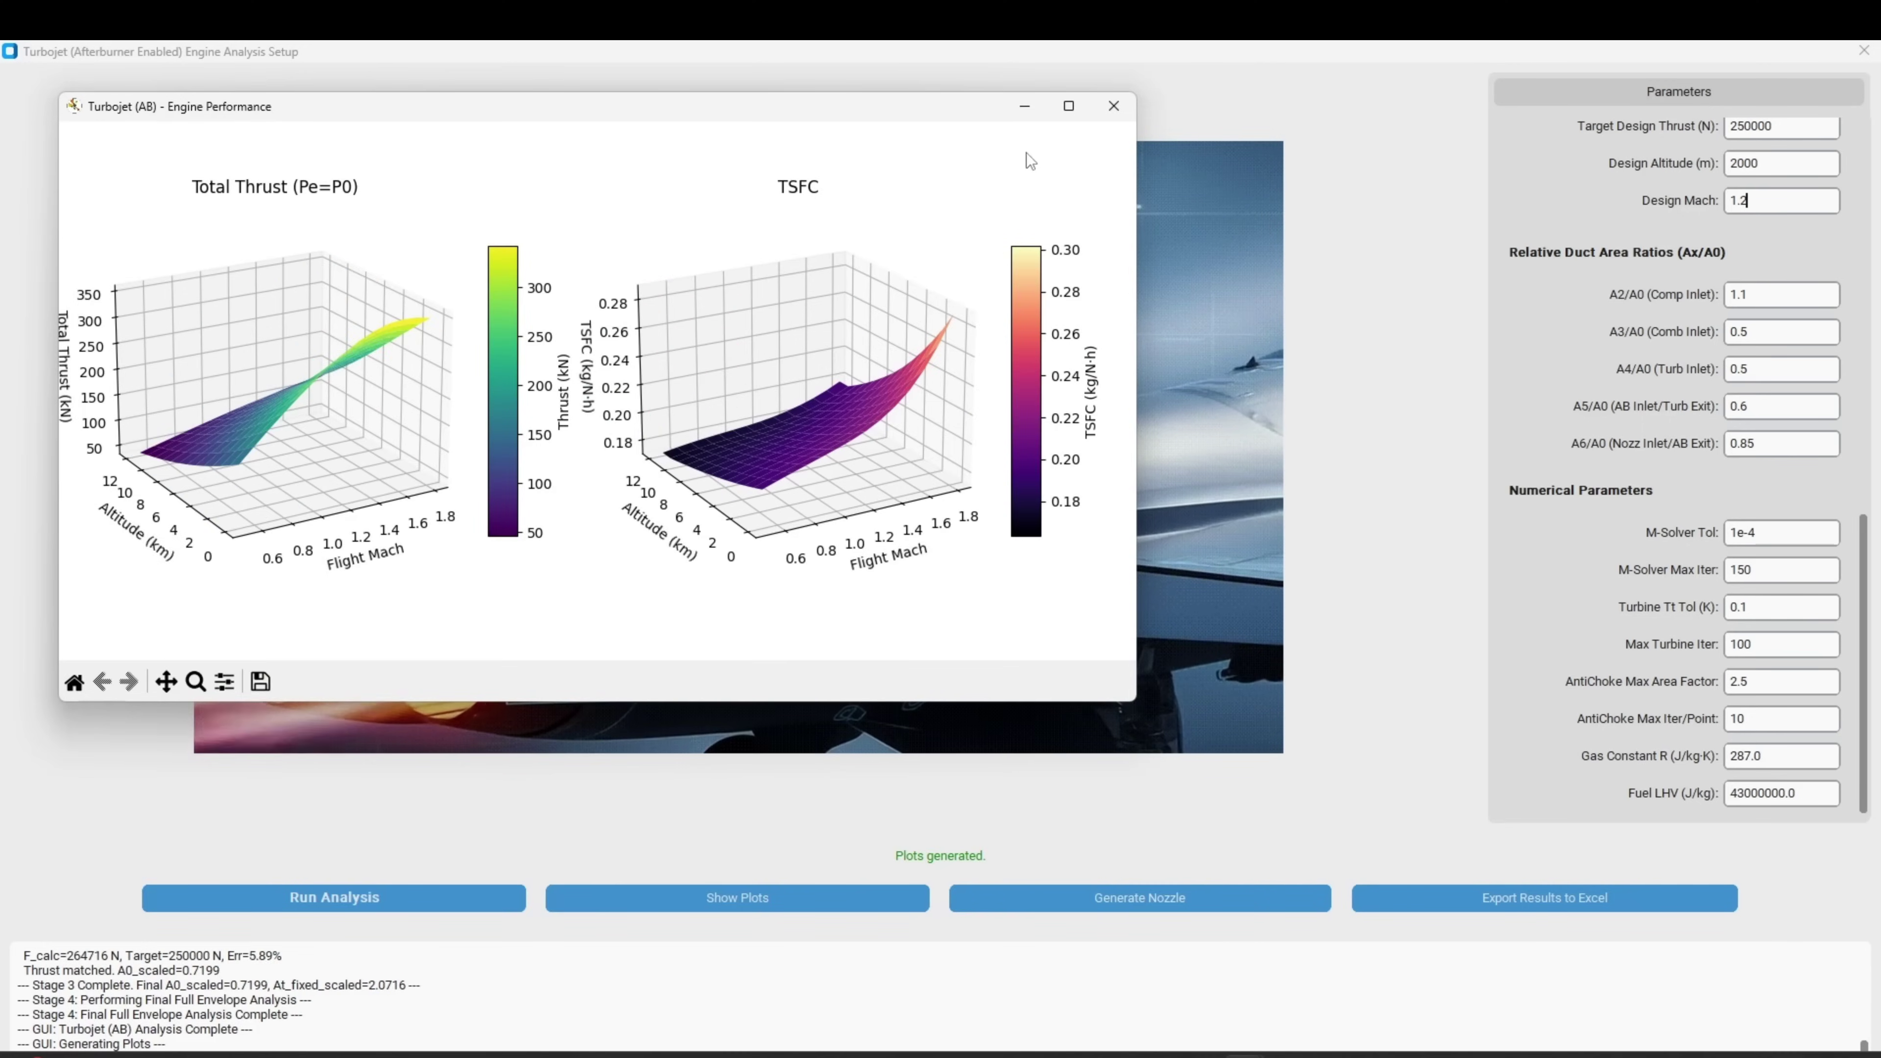
- Maximize the Engine Performance plot and rotate its thrust surface
{"action": "left_click_drag", "start_coordinate": [930, 117], "coordinate": [1085, 129]}
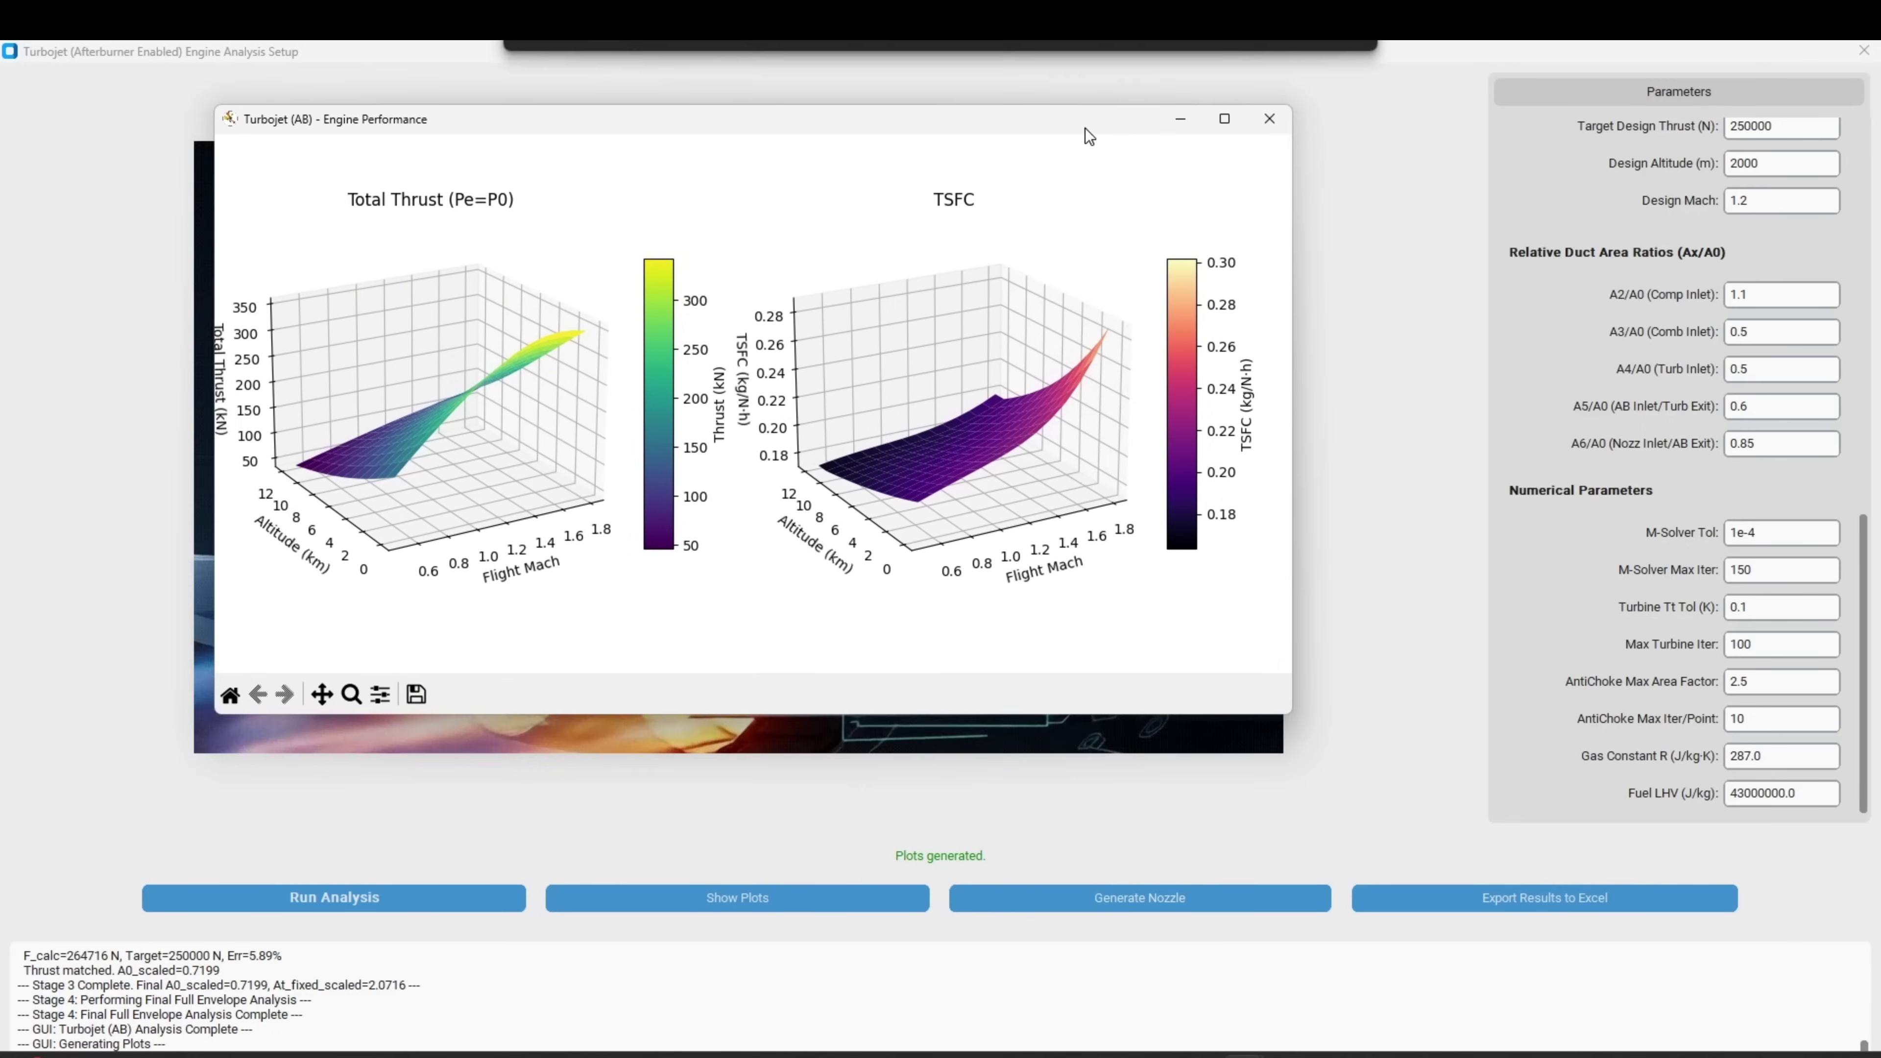
{"action": "left_click", "coordinate": [1225, 120]}
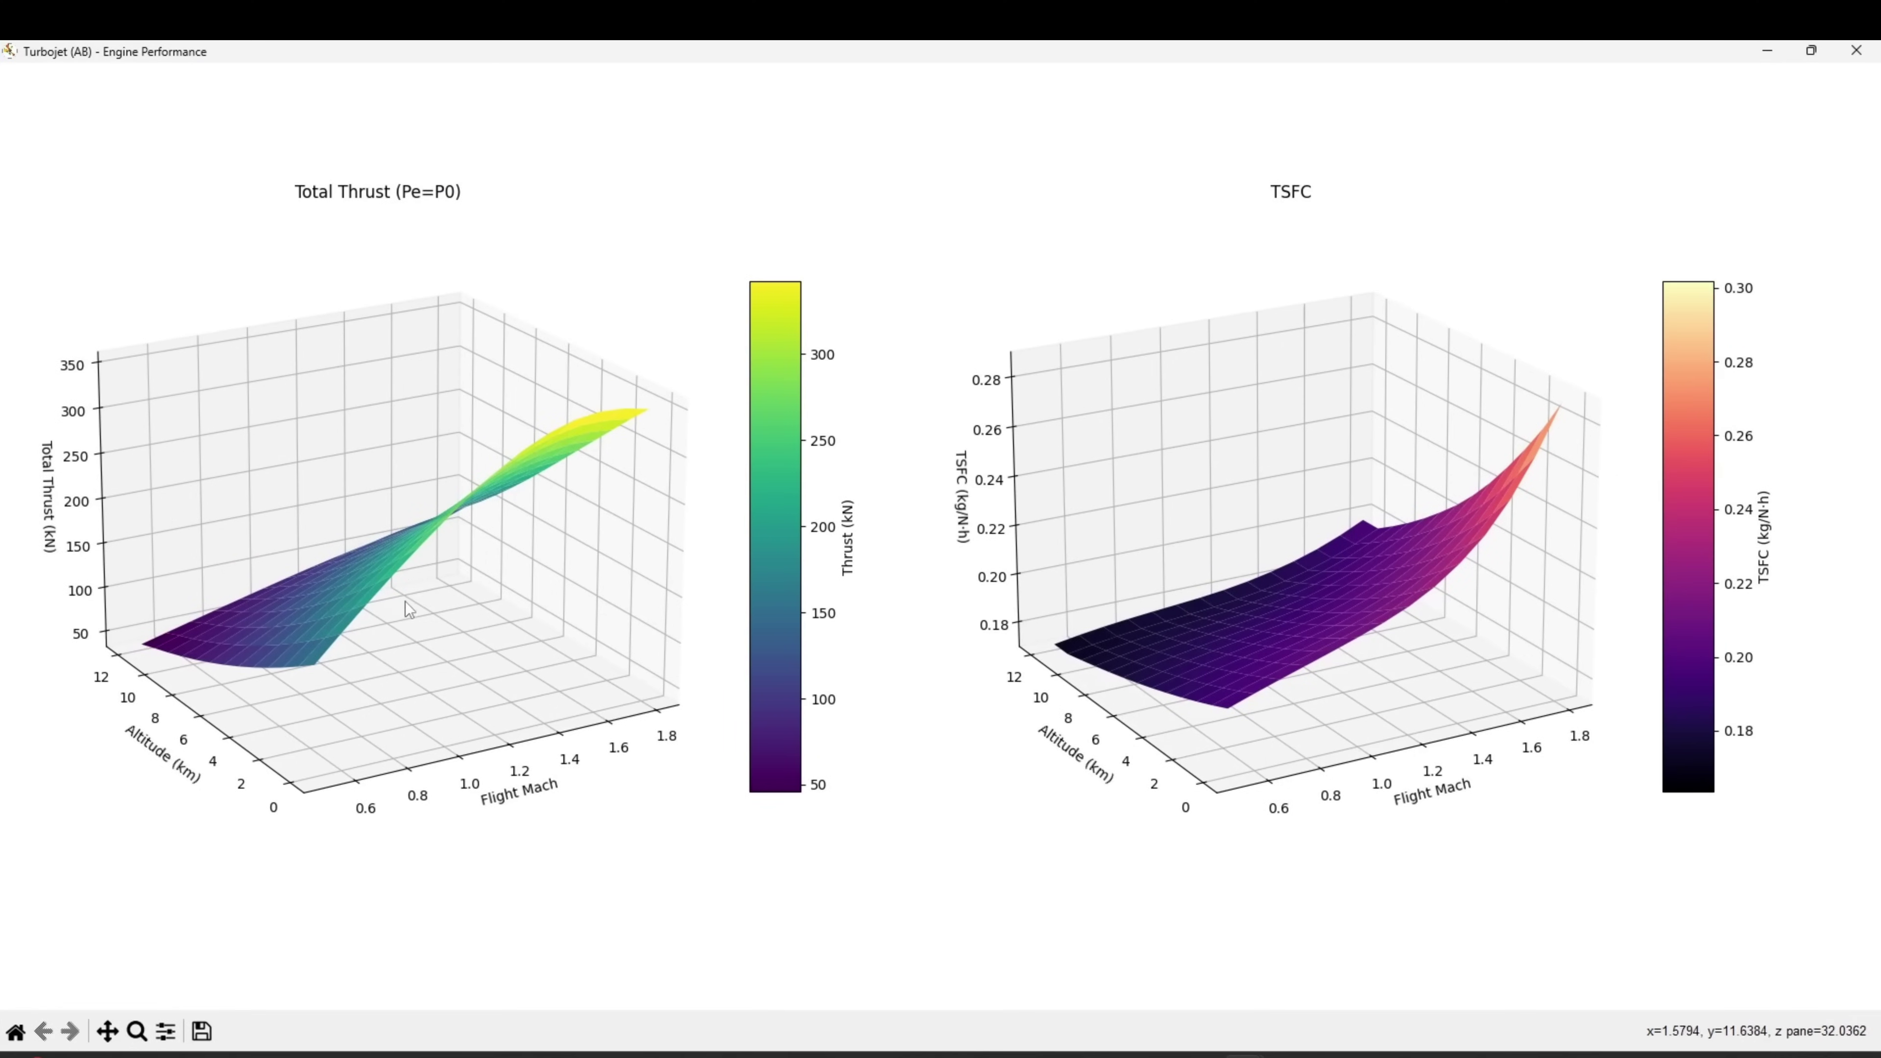
{"action": "left_click_drag", "start_coordinate": [417, 601], "coordinate": [491, 601]}
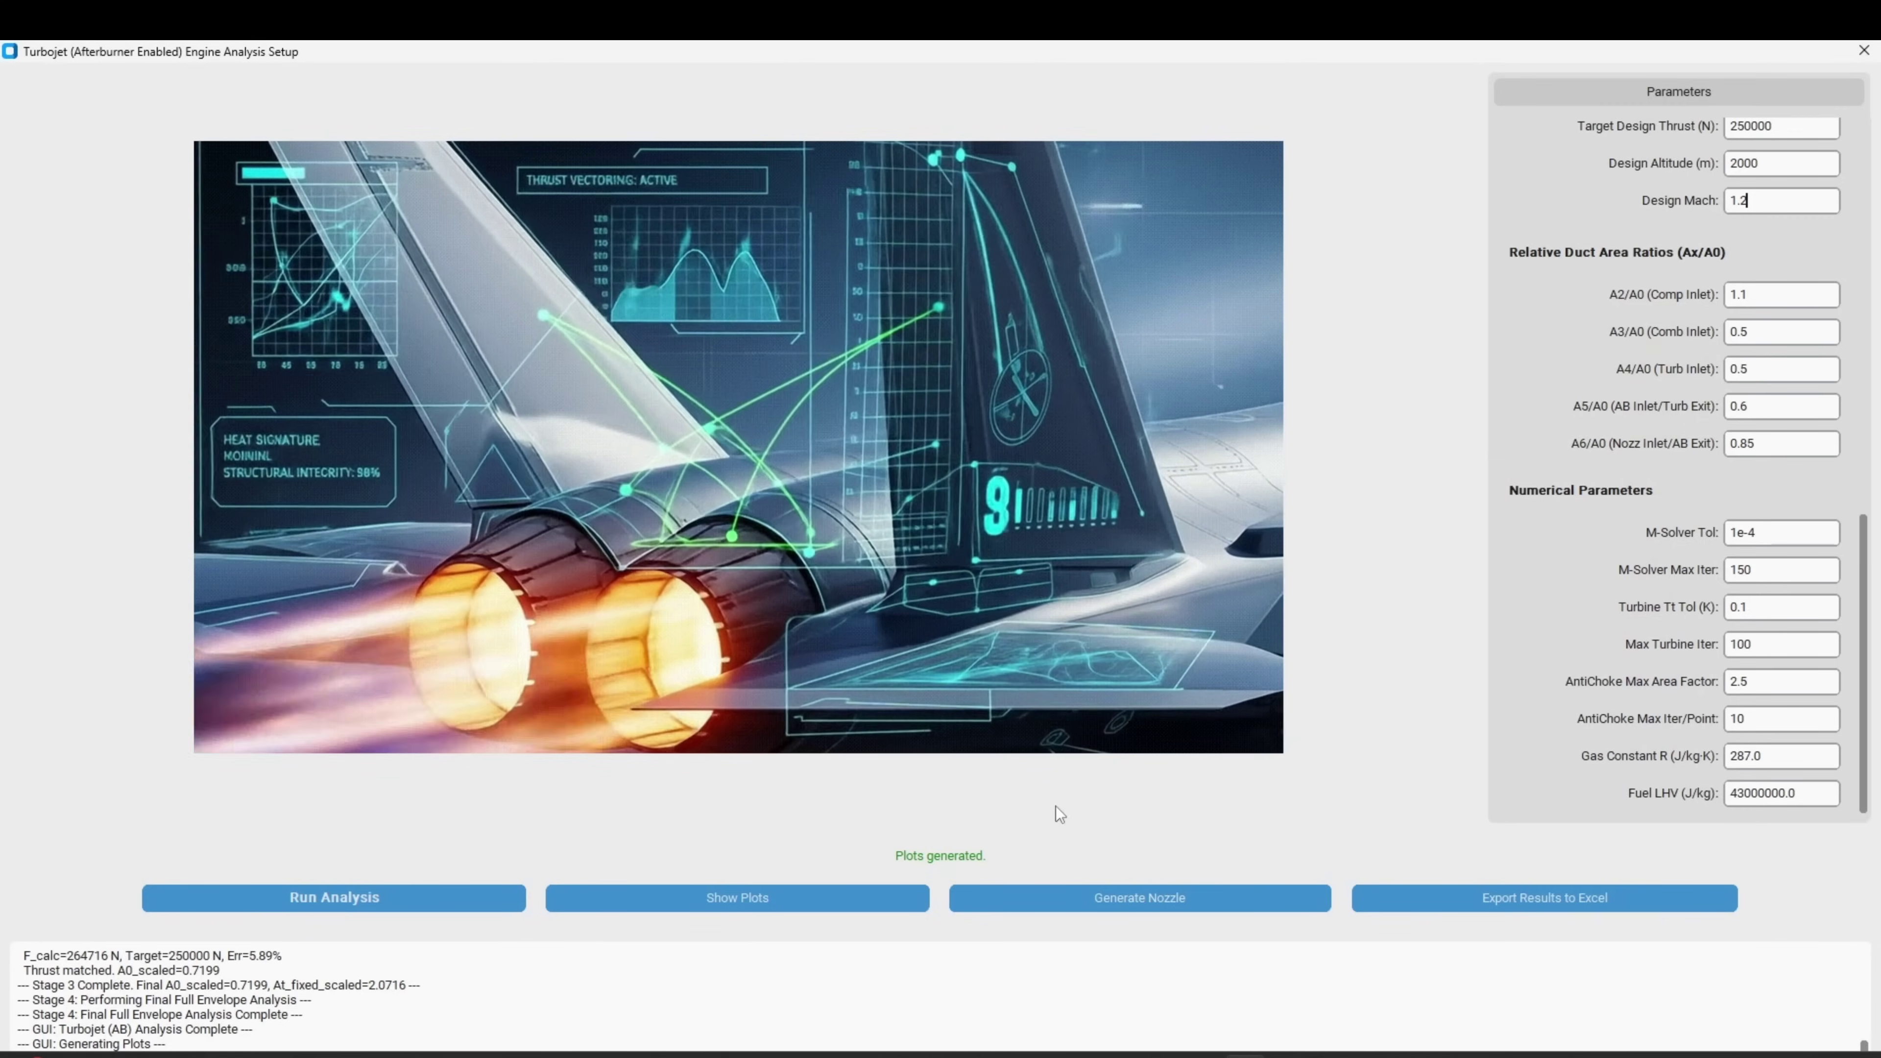
- Set the nozzle generator to altitude 0 m and Mach 1.00, and view its 2D profile
{"action": "left_click", "coordinate": [1066, 898]}
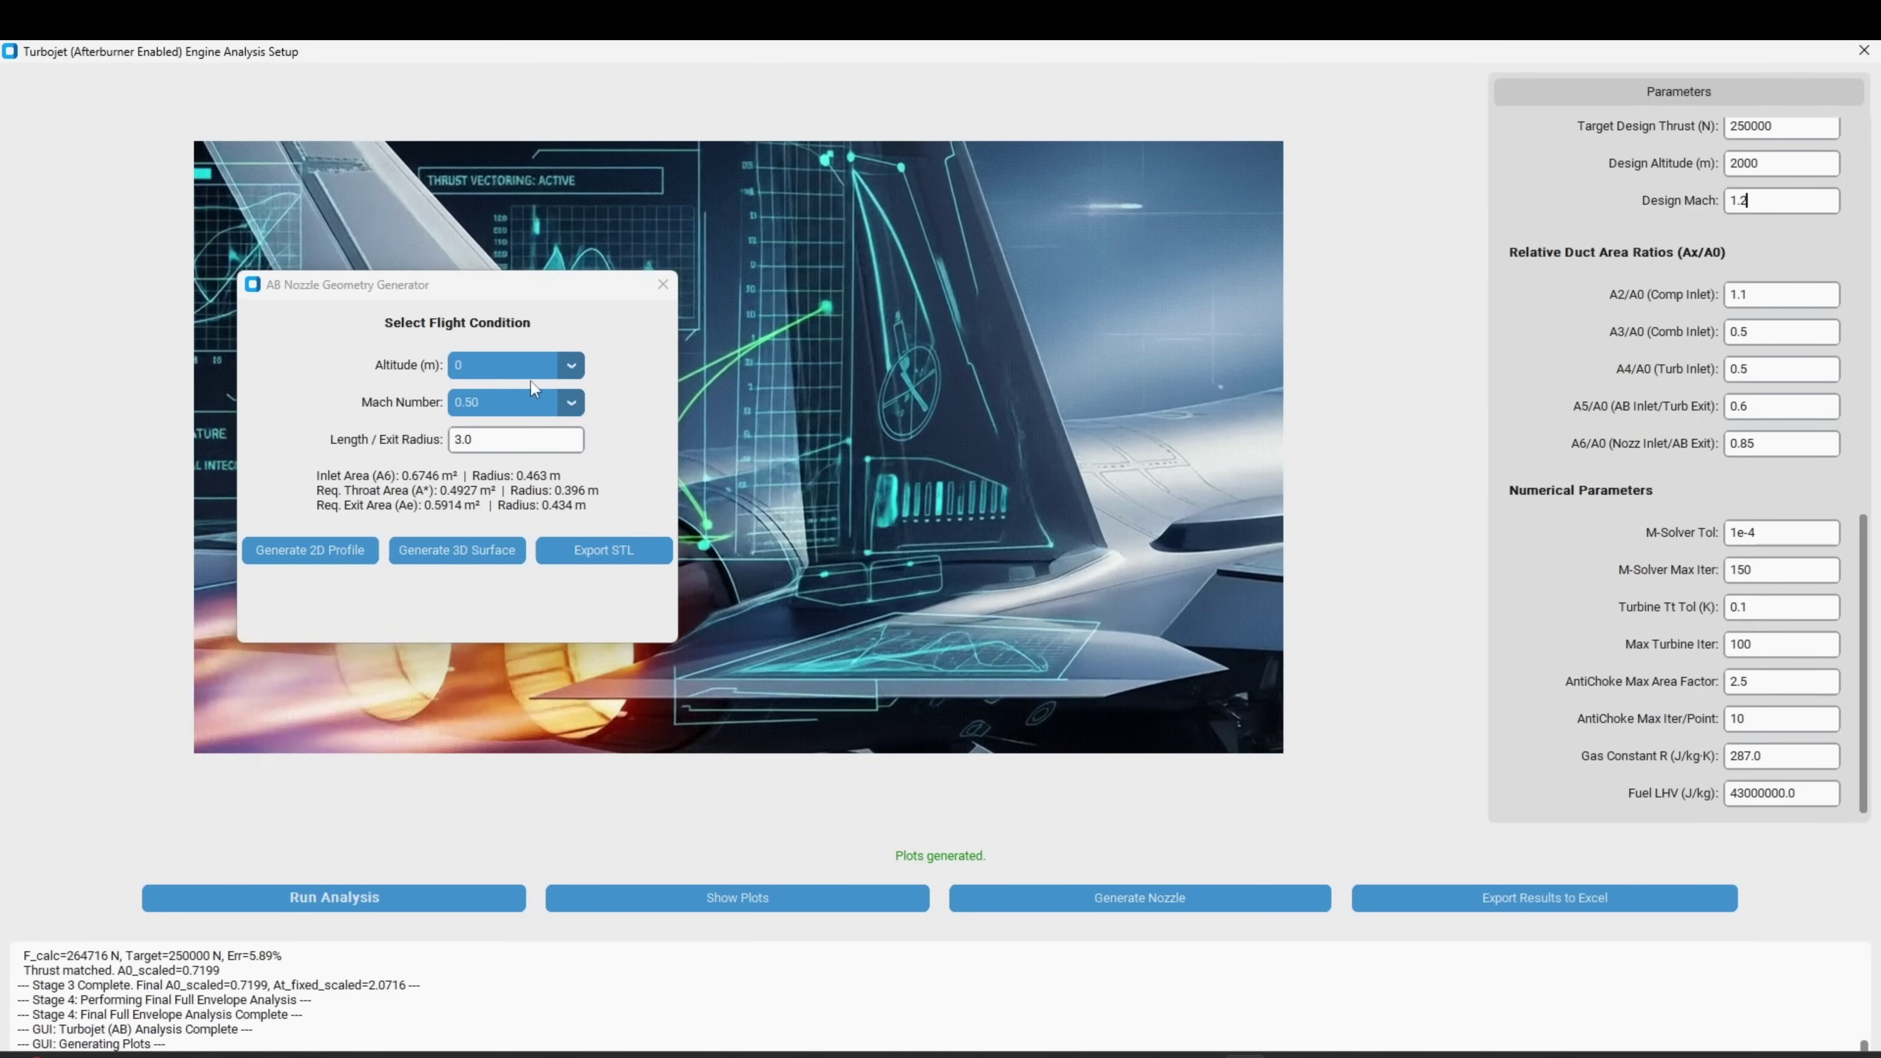
{"action": "left_click", "coordinate": [543, 369]}
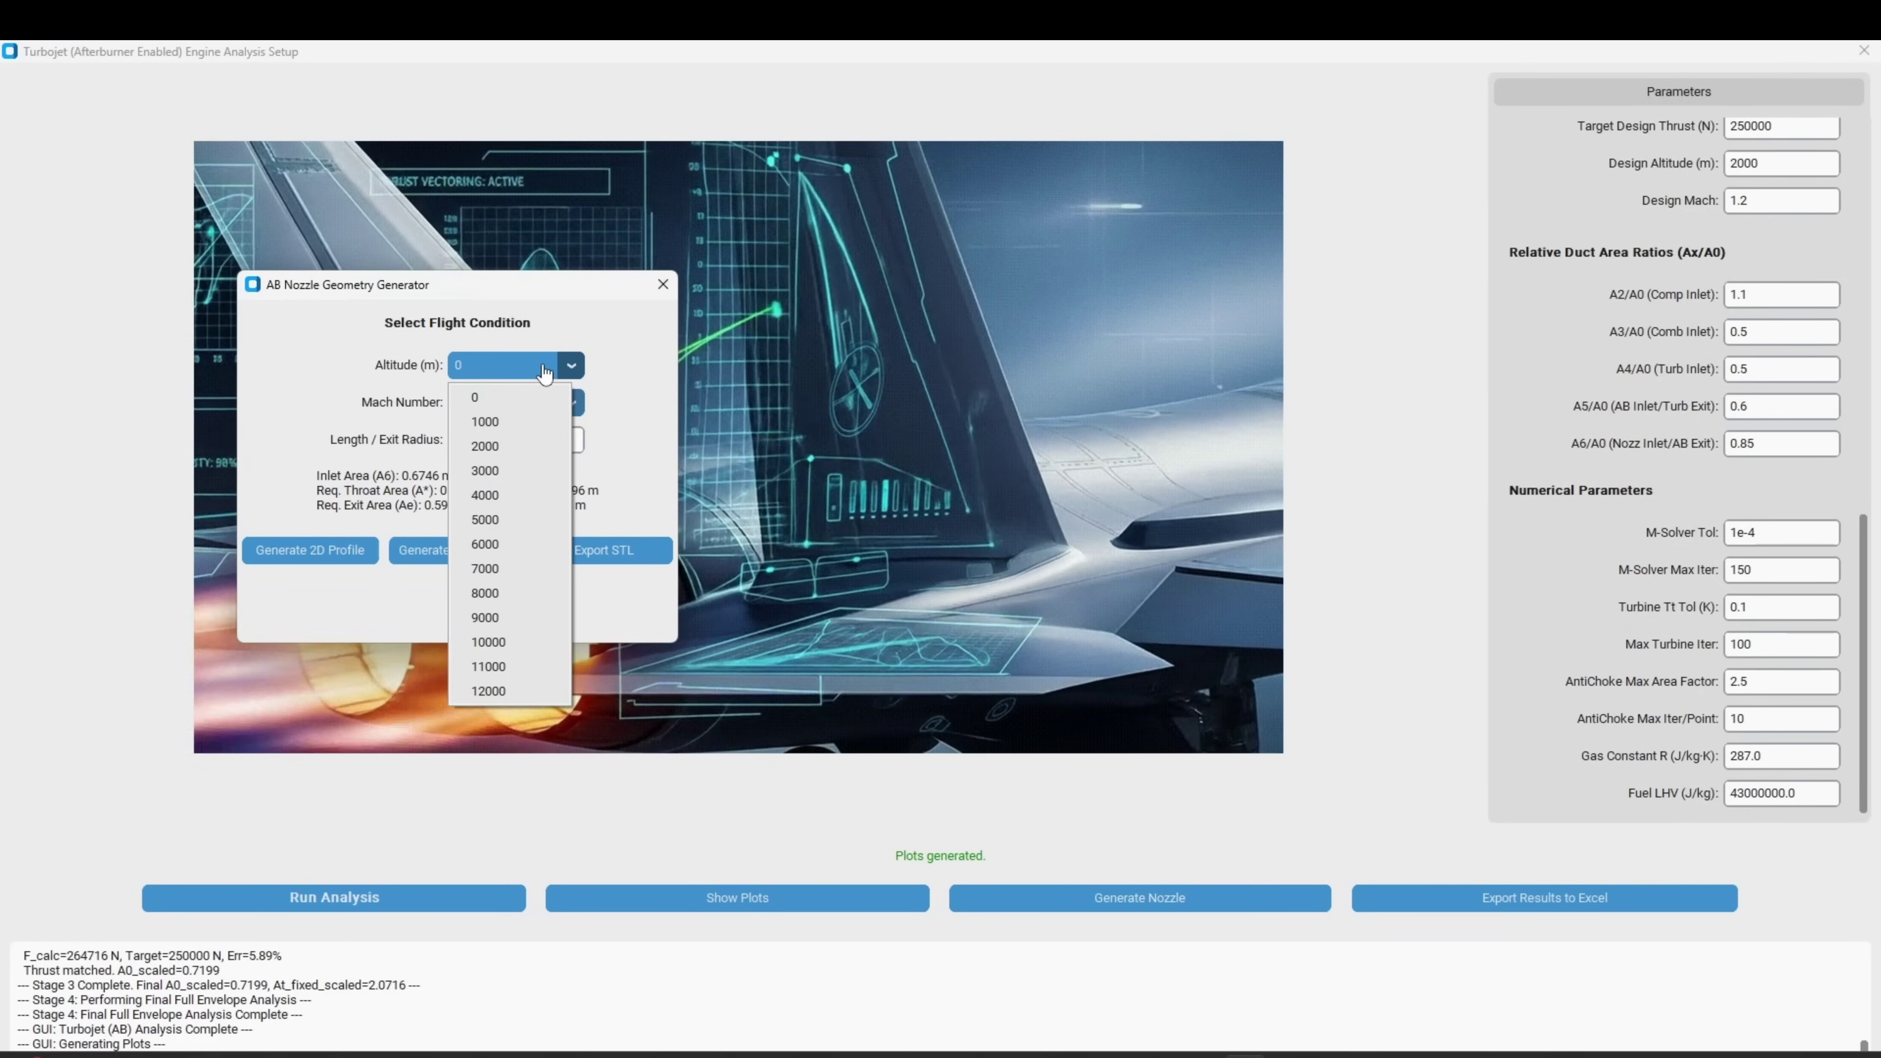
{"action": "left_click", "coordinate": [595, 403]}
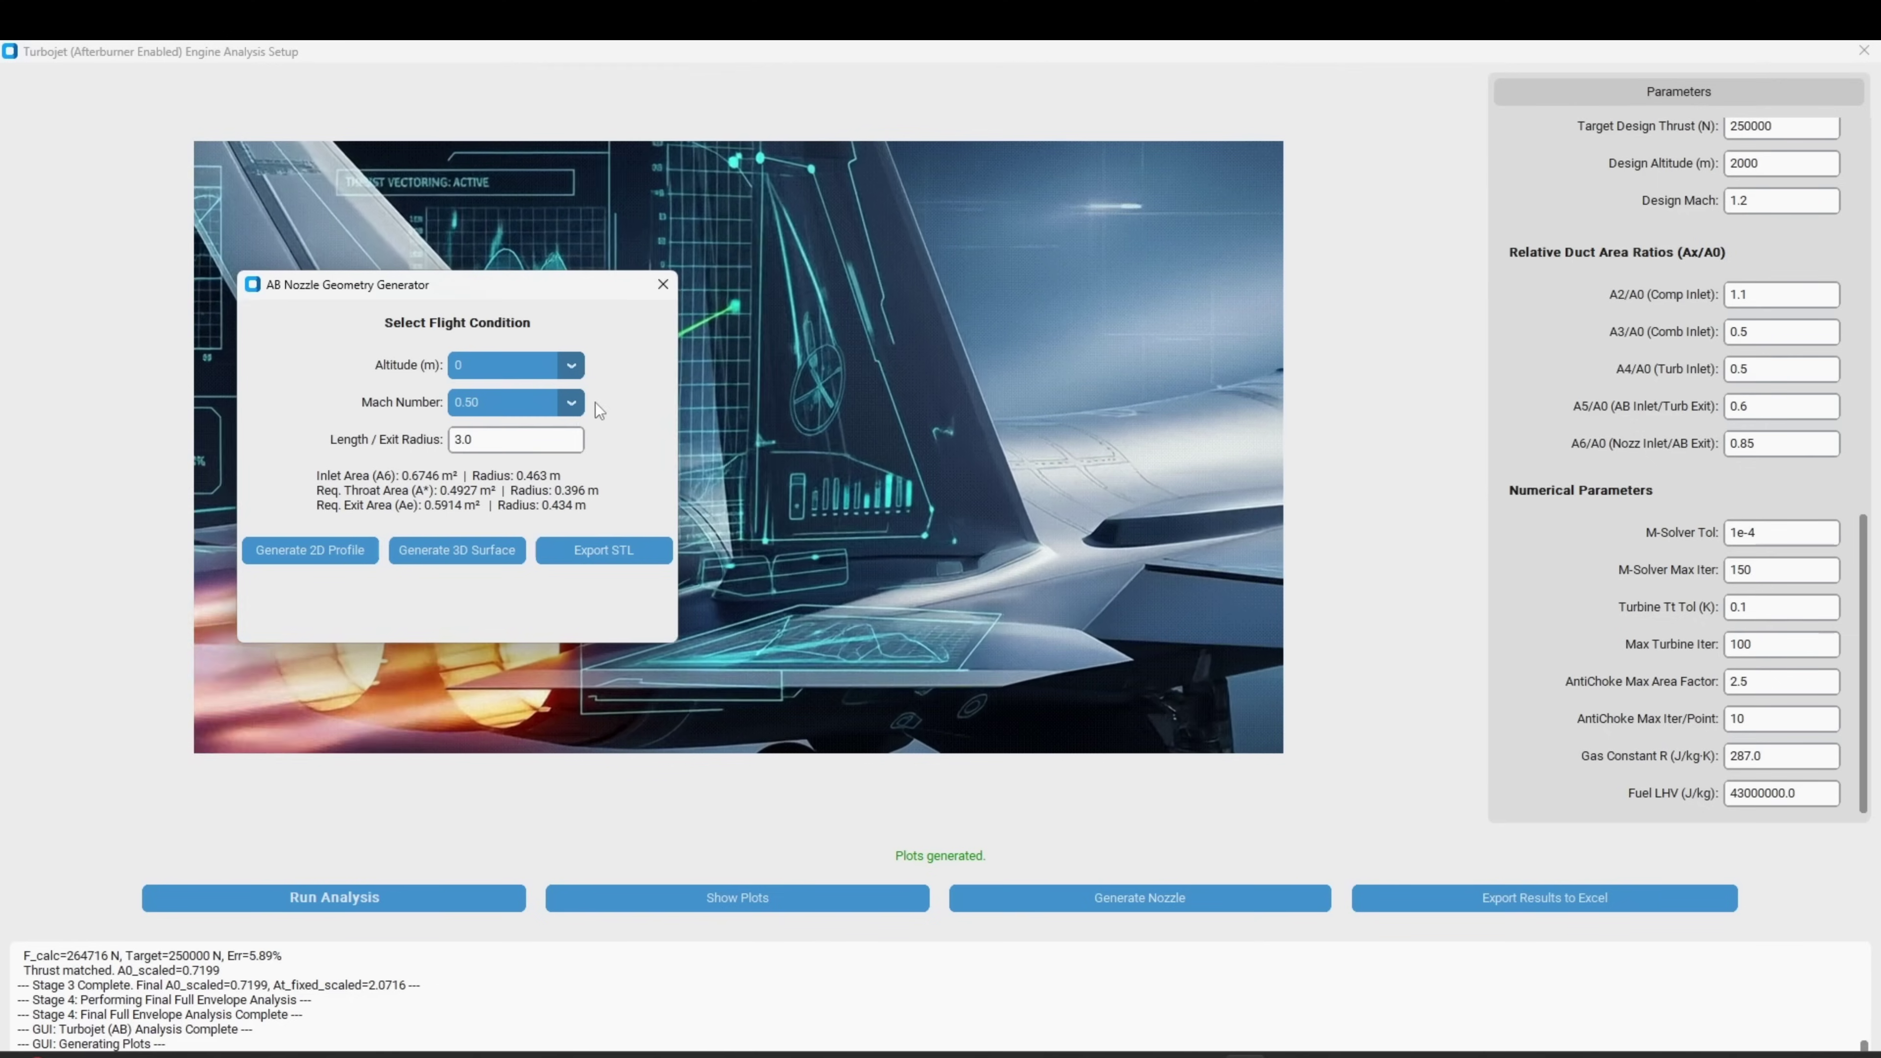
{"action": "left_click", "coordinate": [569, 406]}
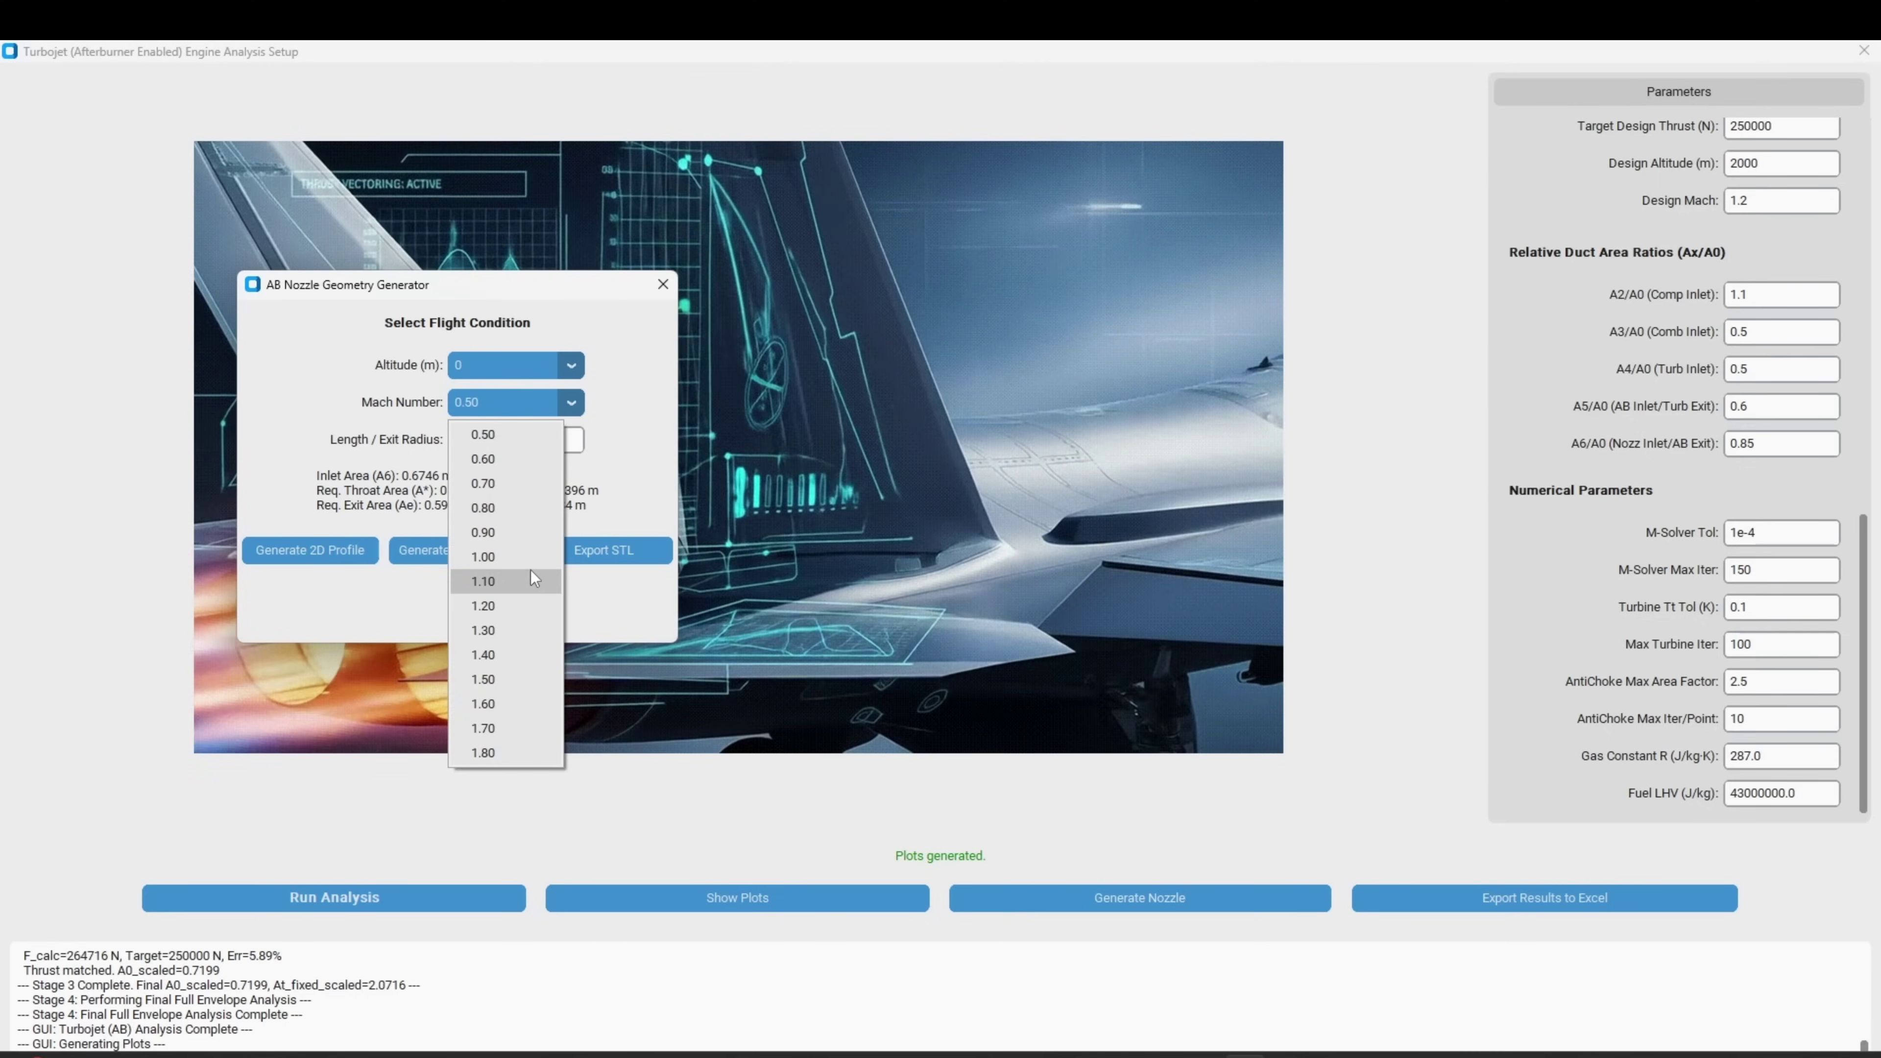
{"action": "left_click", "coordinate": [530, 554]}
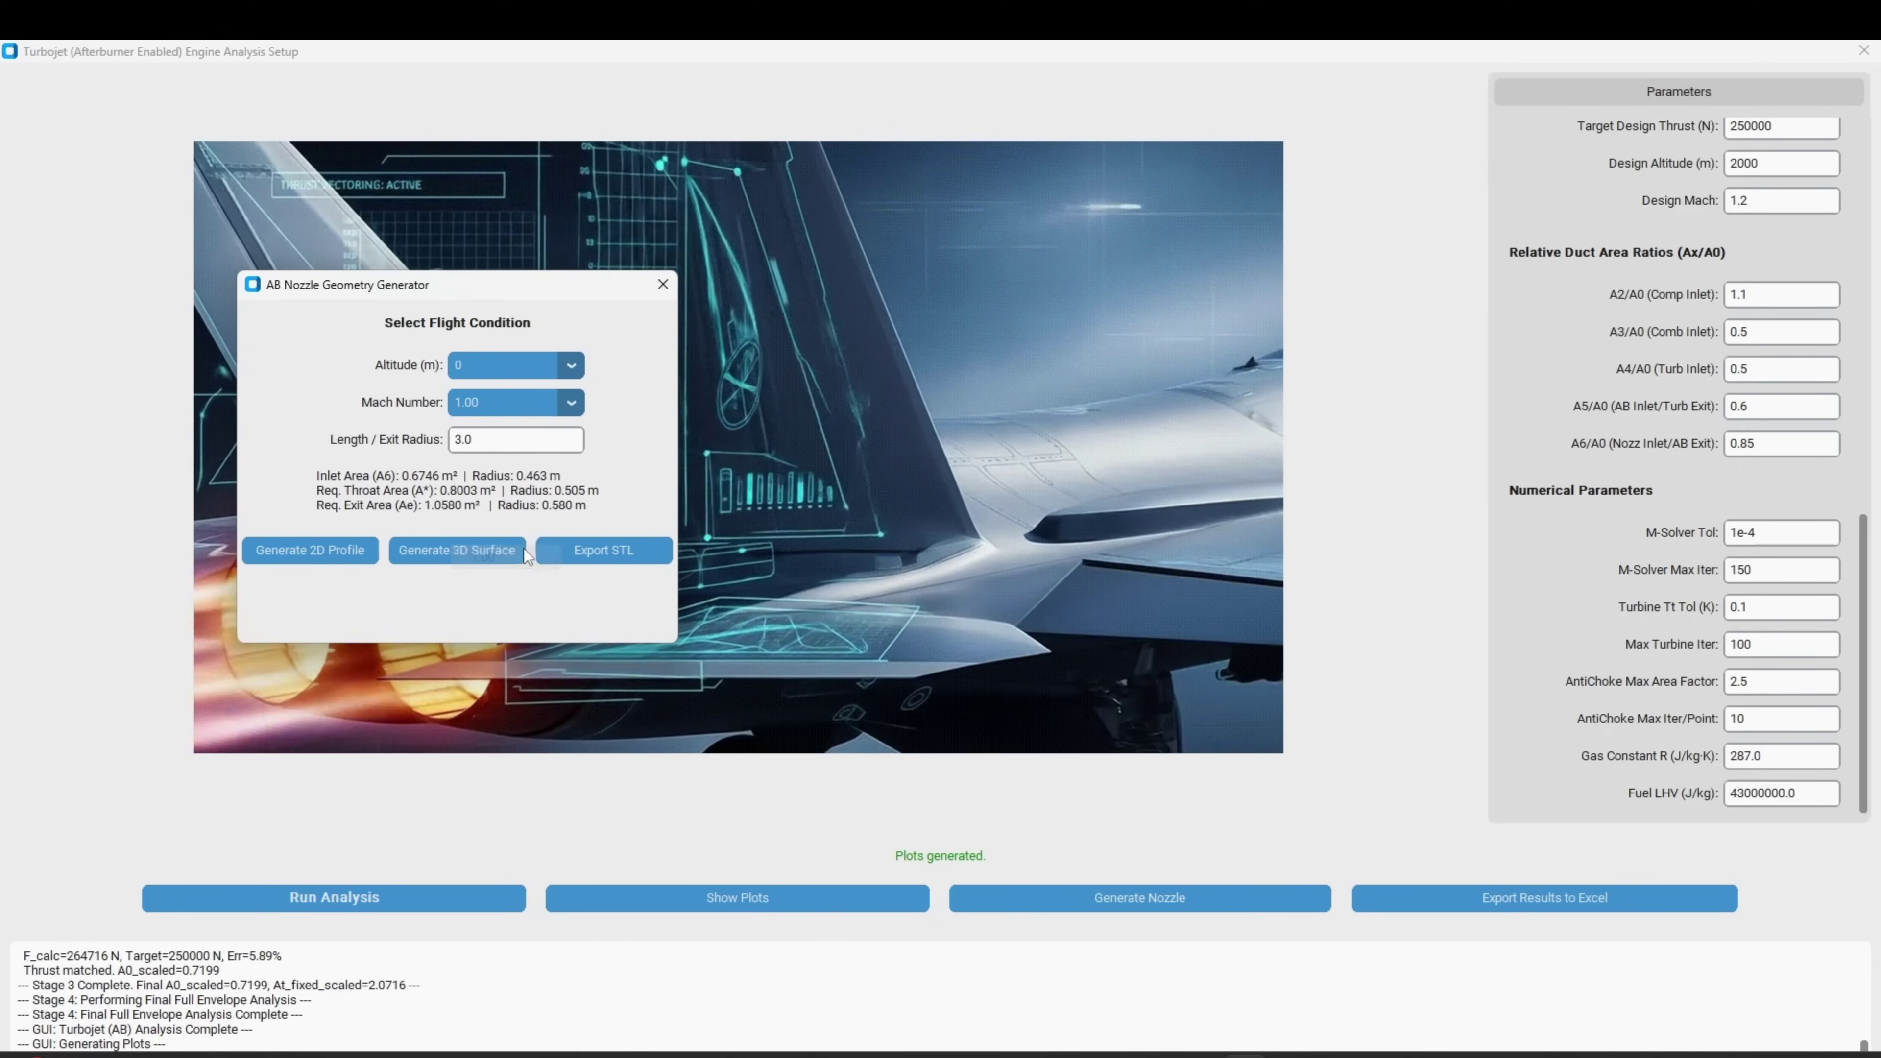
{"action": "left_click", "coordinate": [353, 563]}
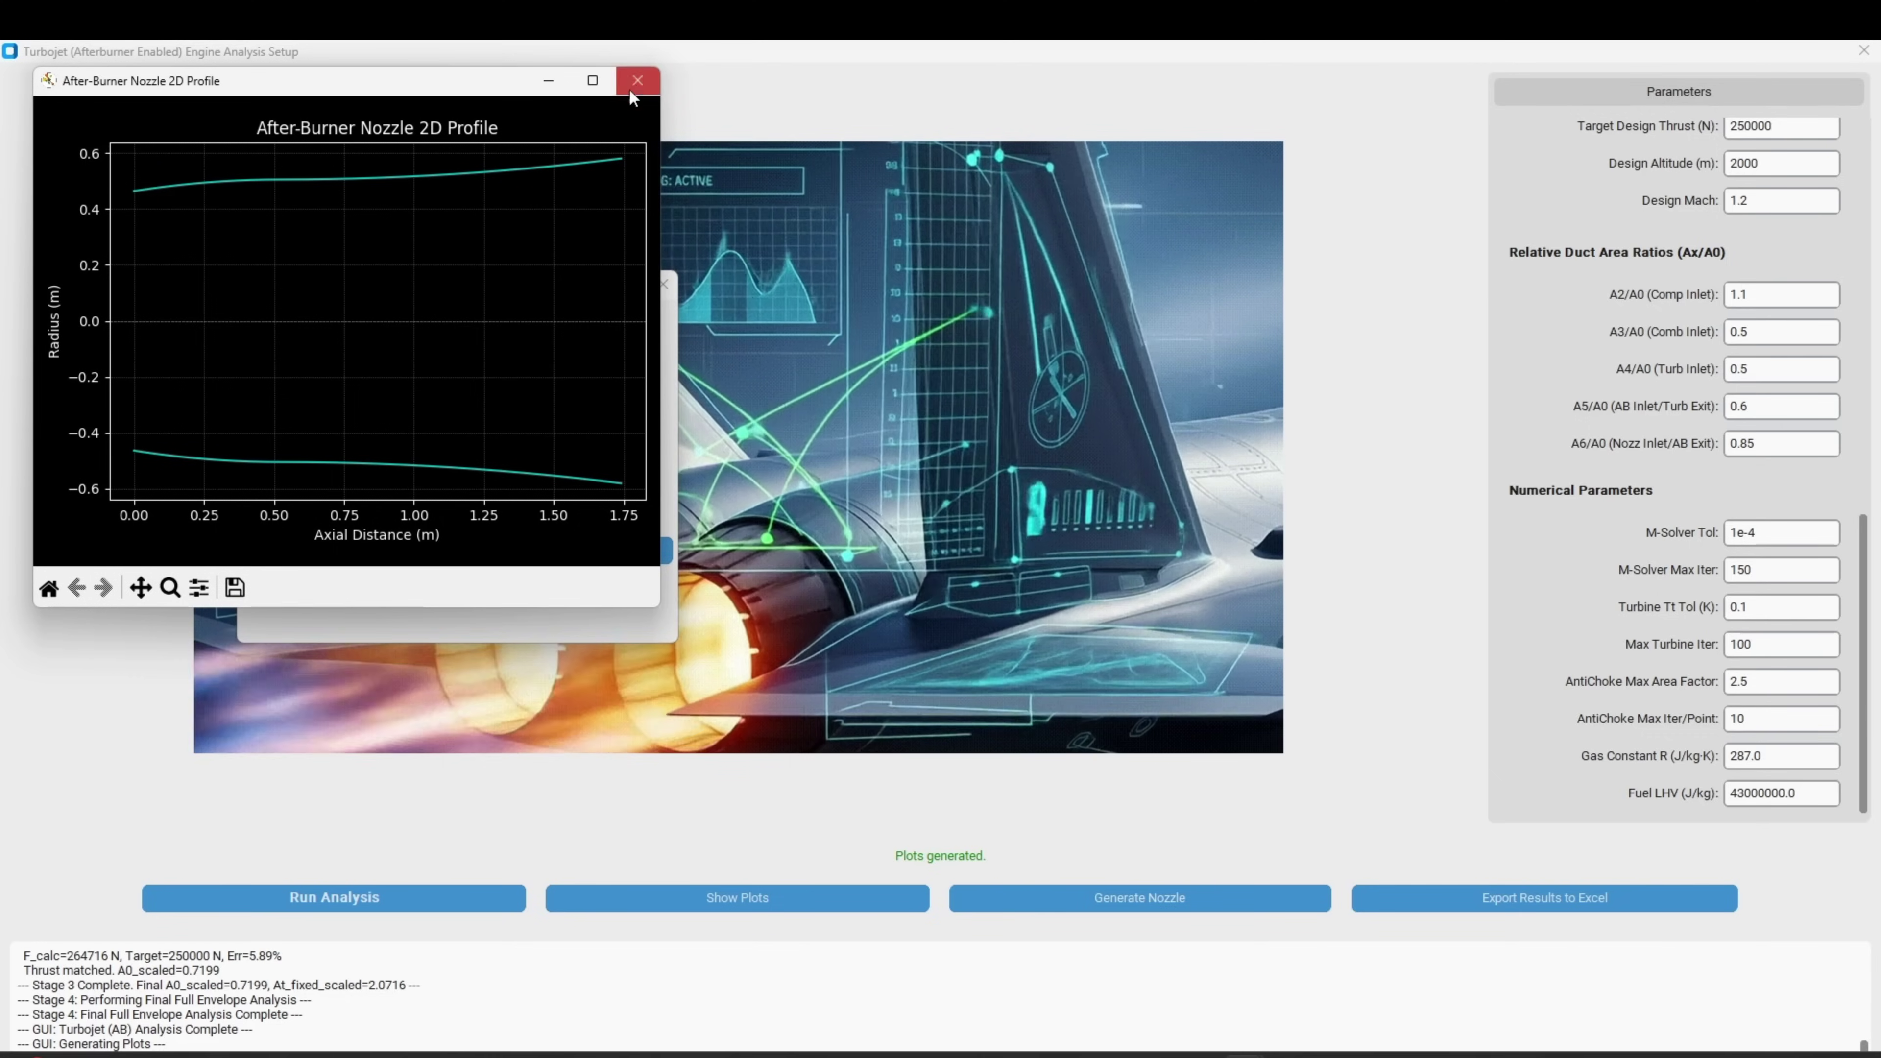
{"action": "left_click", "coordinate": [637, 81]}
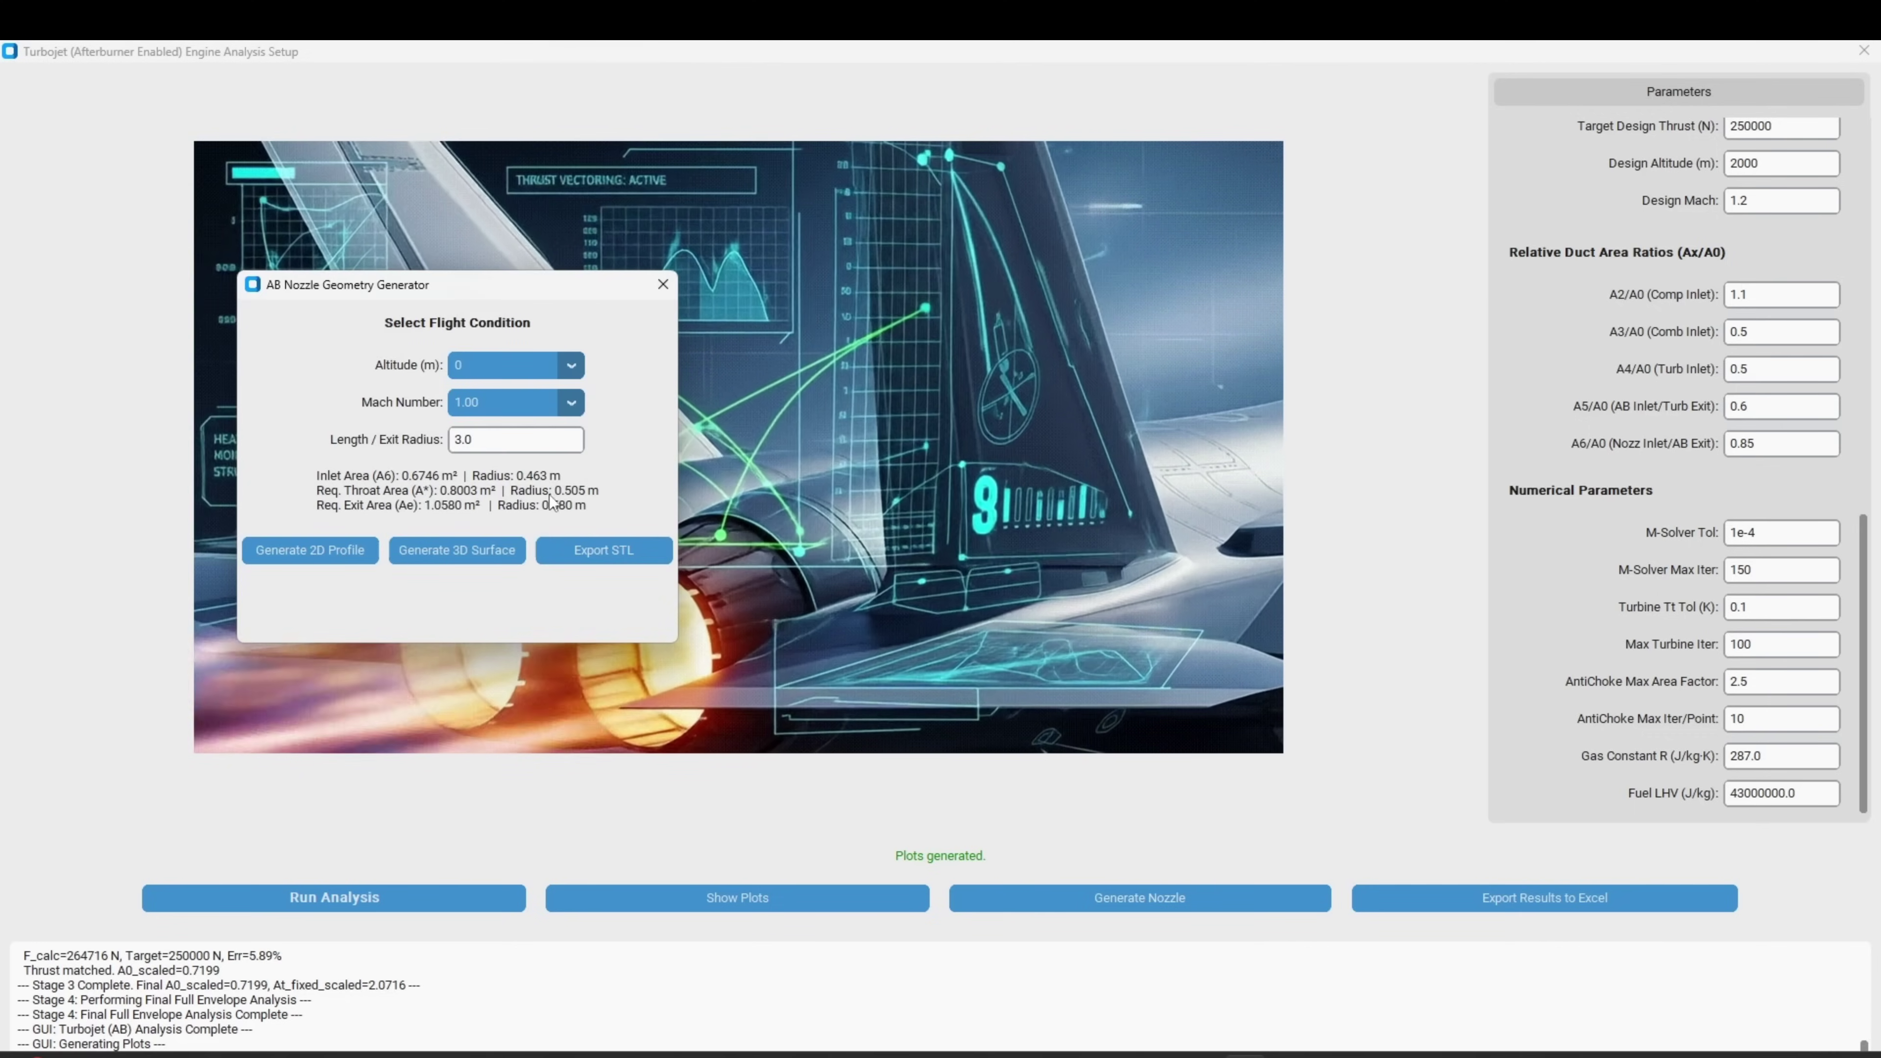
- View the nozzle's 3D surface full screen, then open the exported turbojet results workbook
{"action": "left_click", "coordinate": [465, 560]}
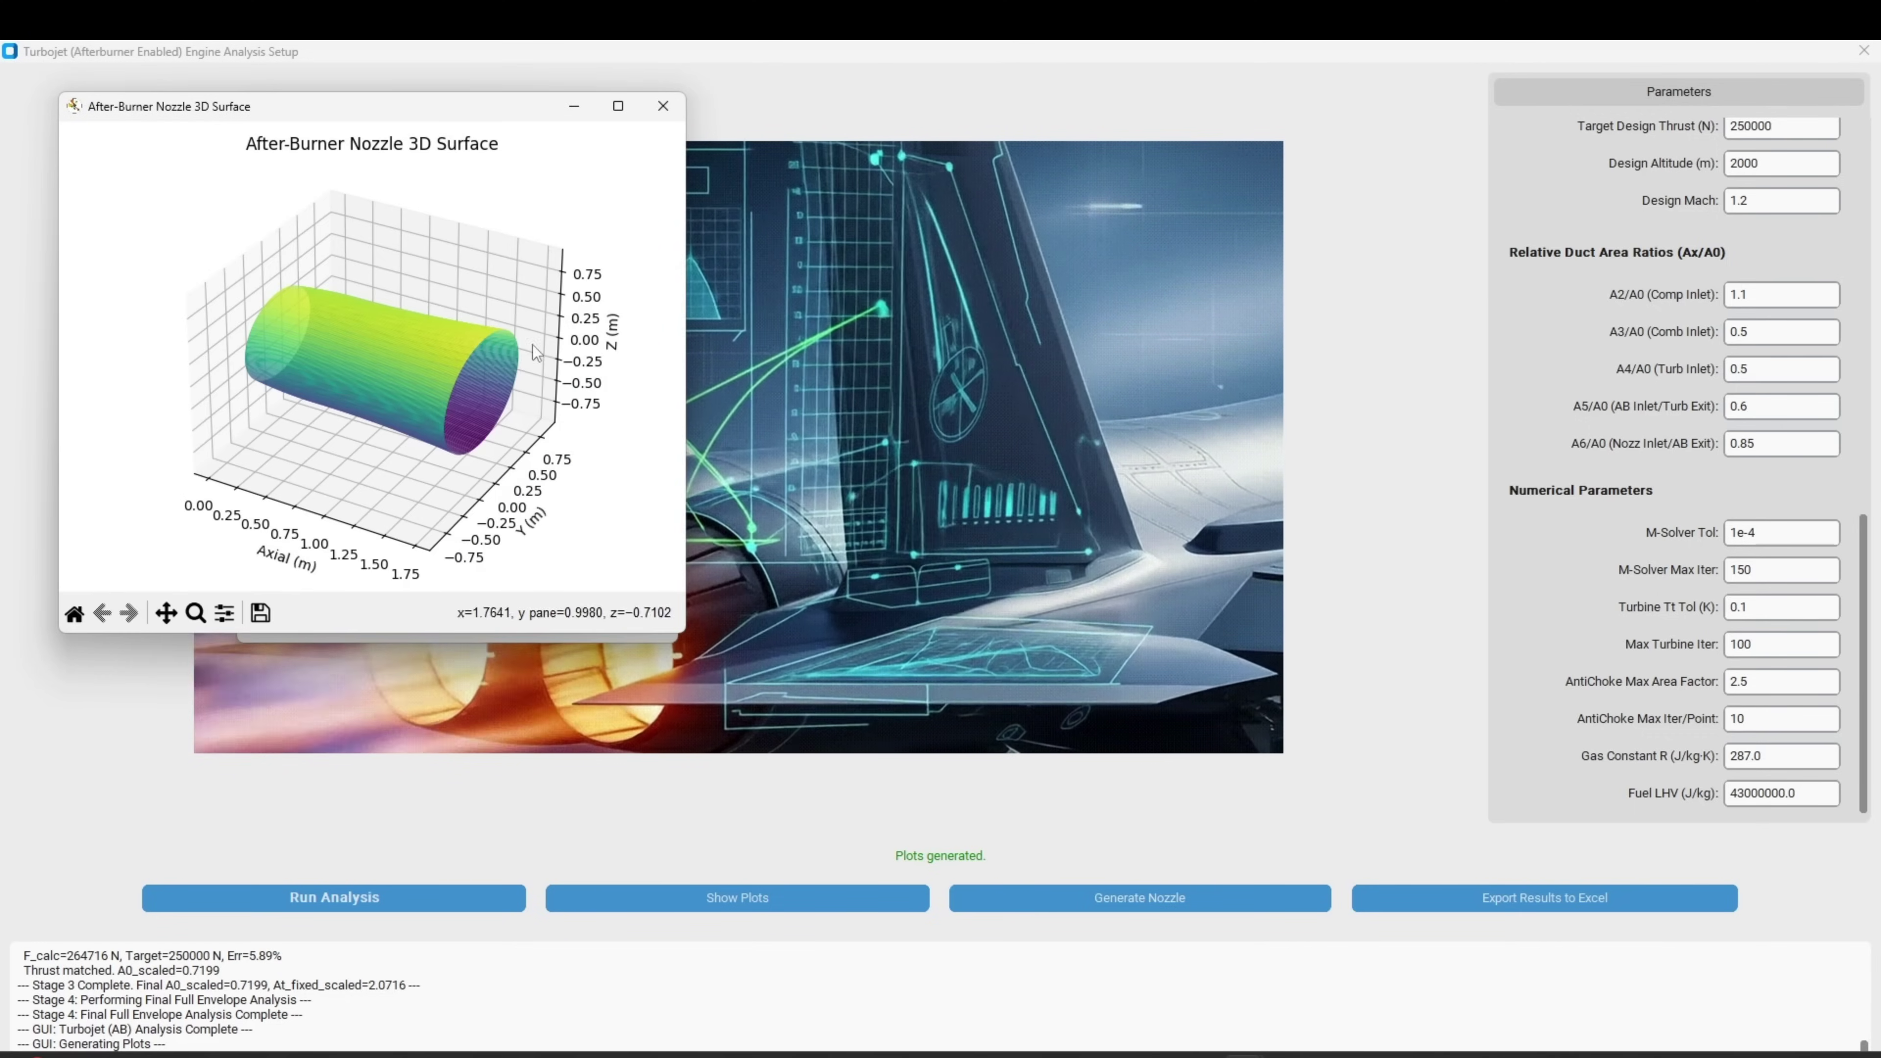
{"action": "left_click_drag", "start_coordinate": [448, 103], "coordinate": [1134, 212]}
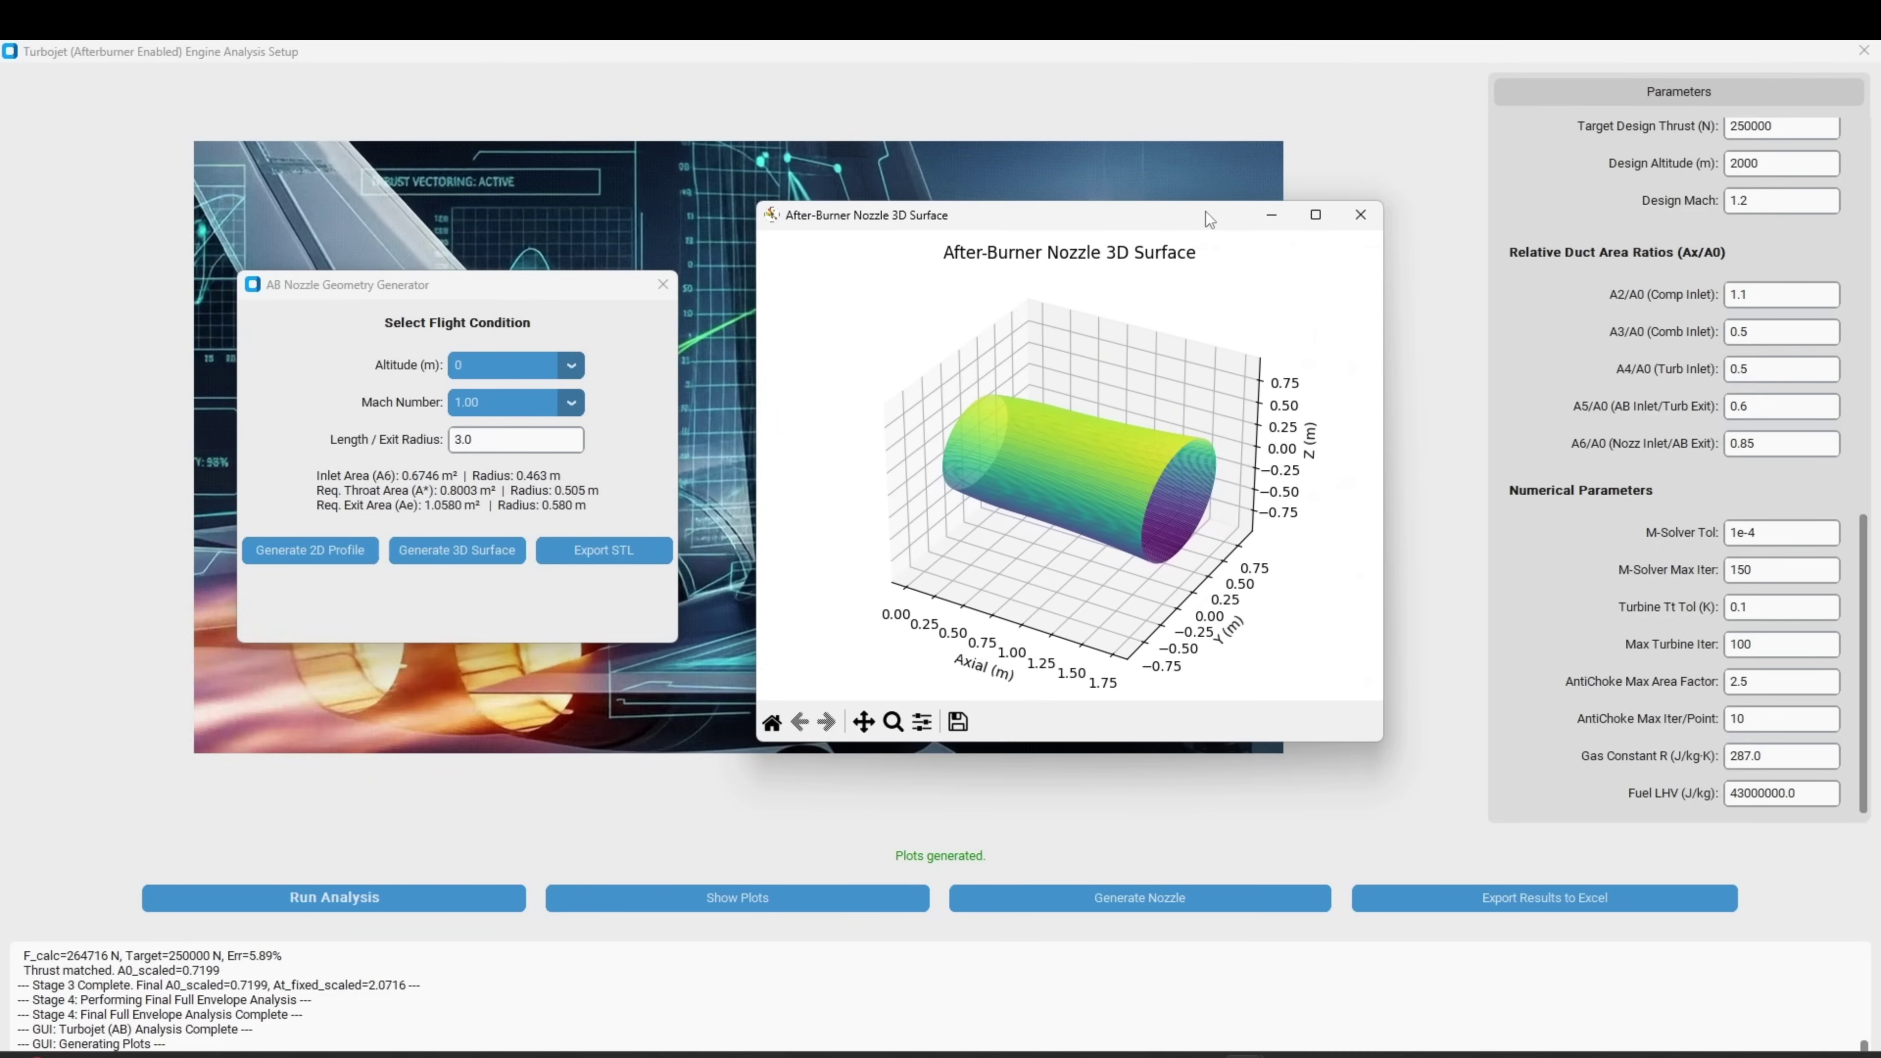
{"action": "left_click", "coordinate": [1318, 226]}
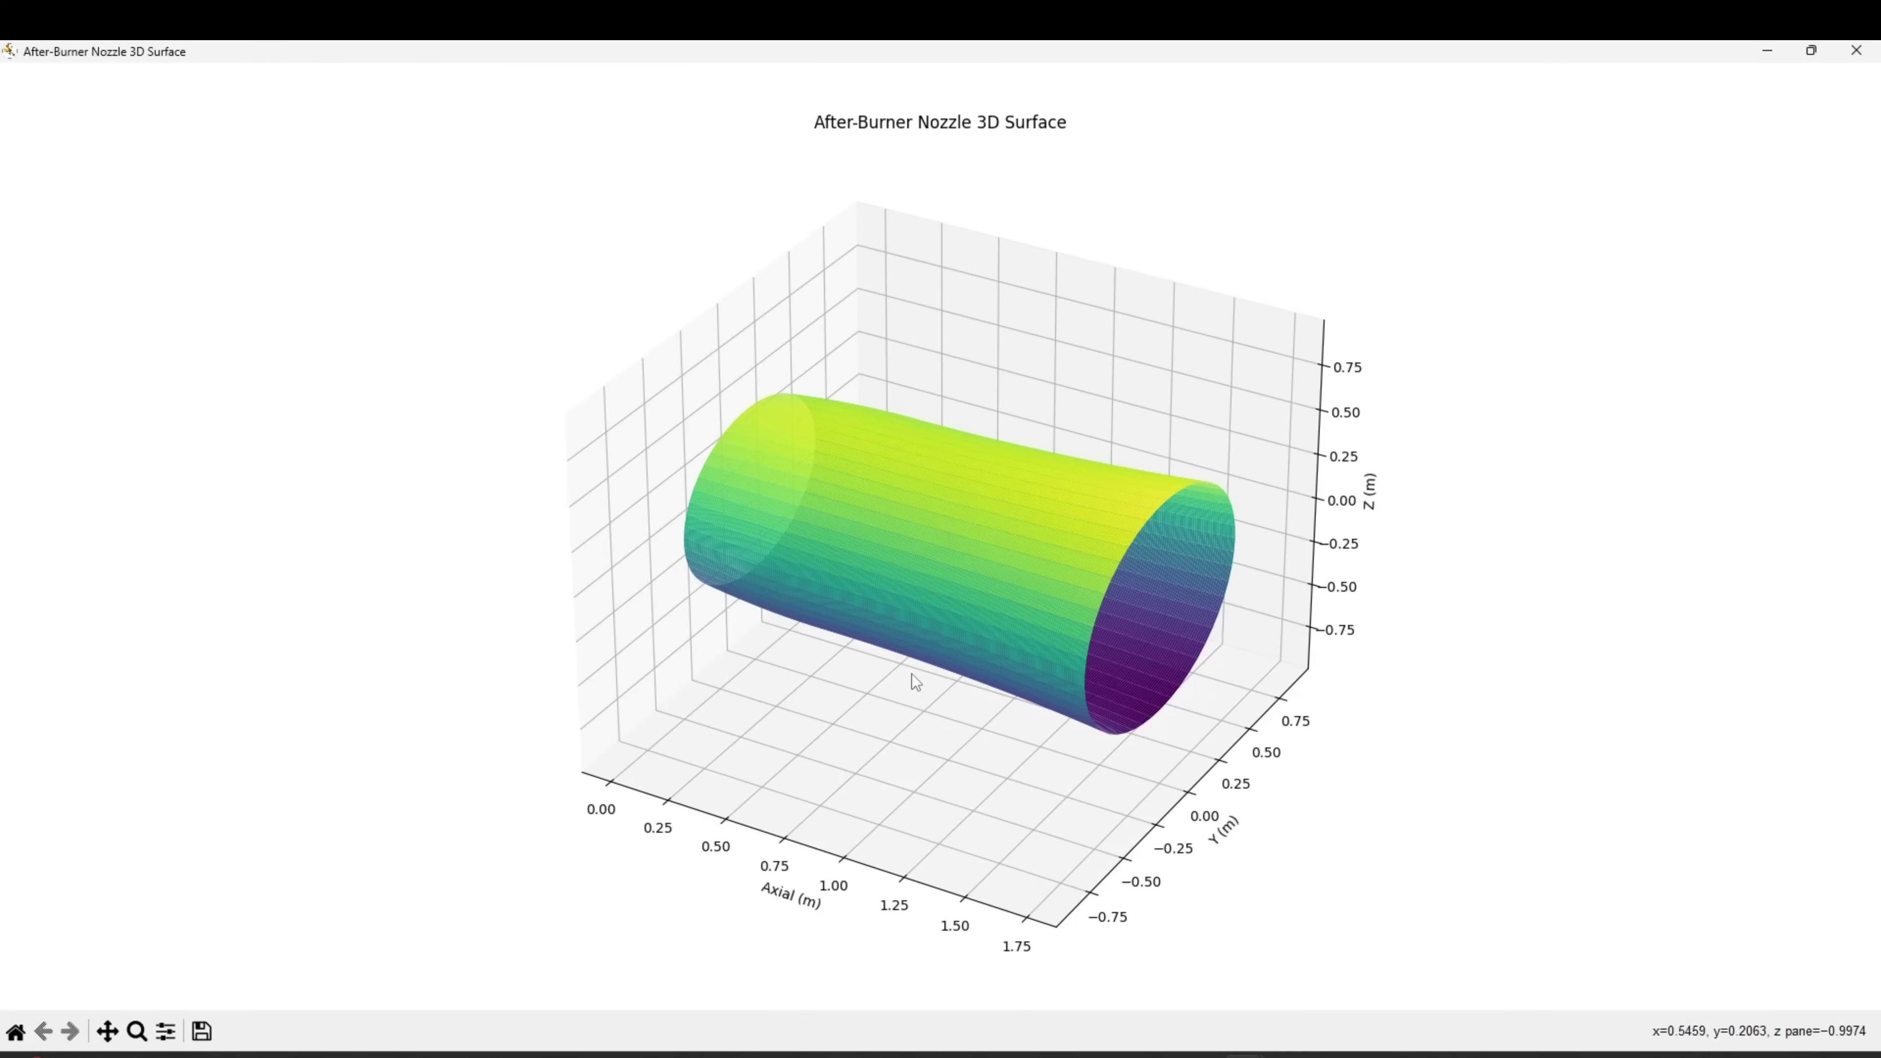
{"action": "left_click_drag", "start_coordinate": [911, 672], "coordinate": [1157, 574]}
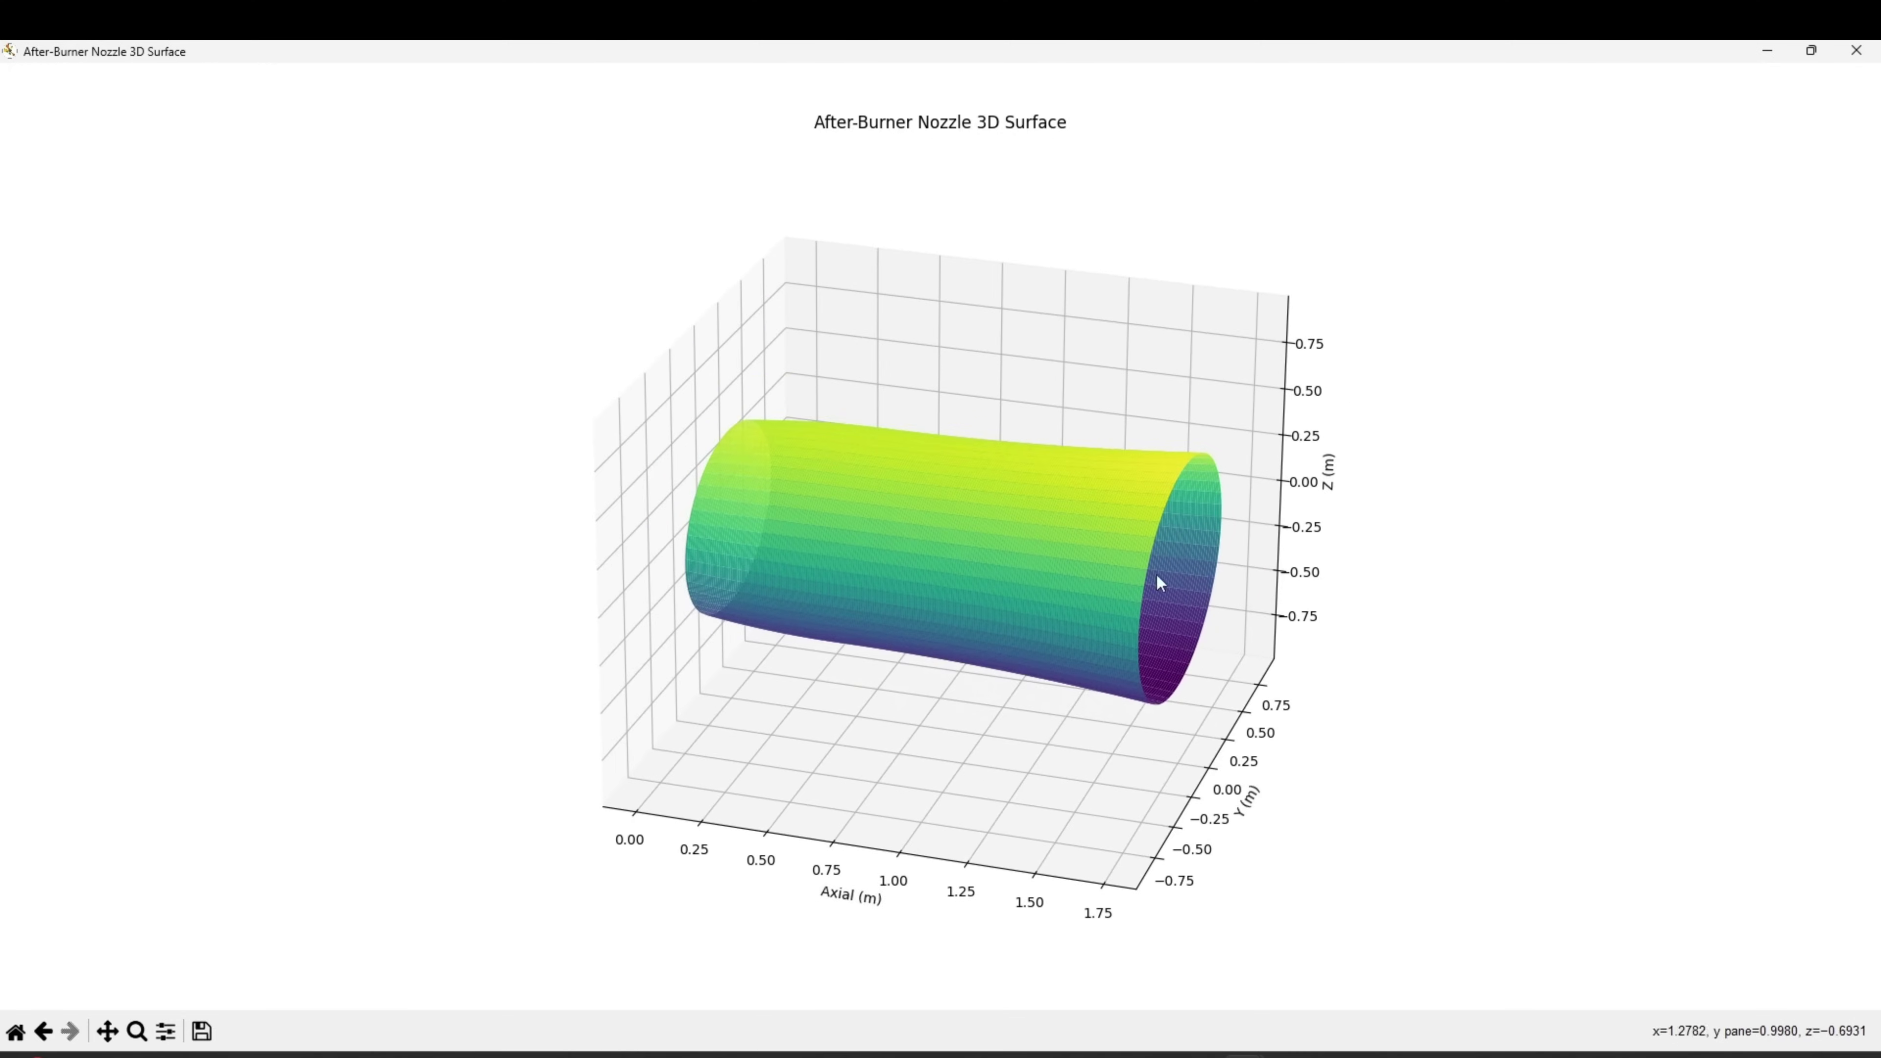
{"action": "left_click", "coordinate": [1854, 49]}
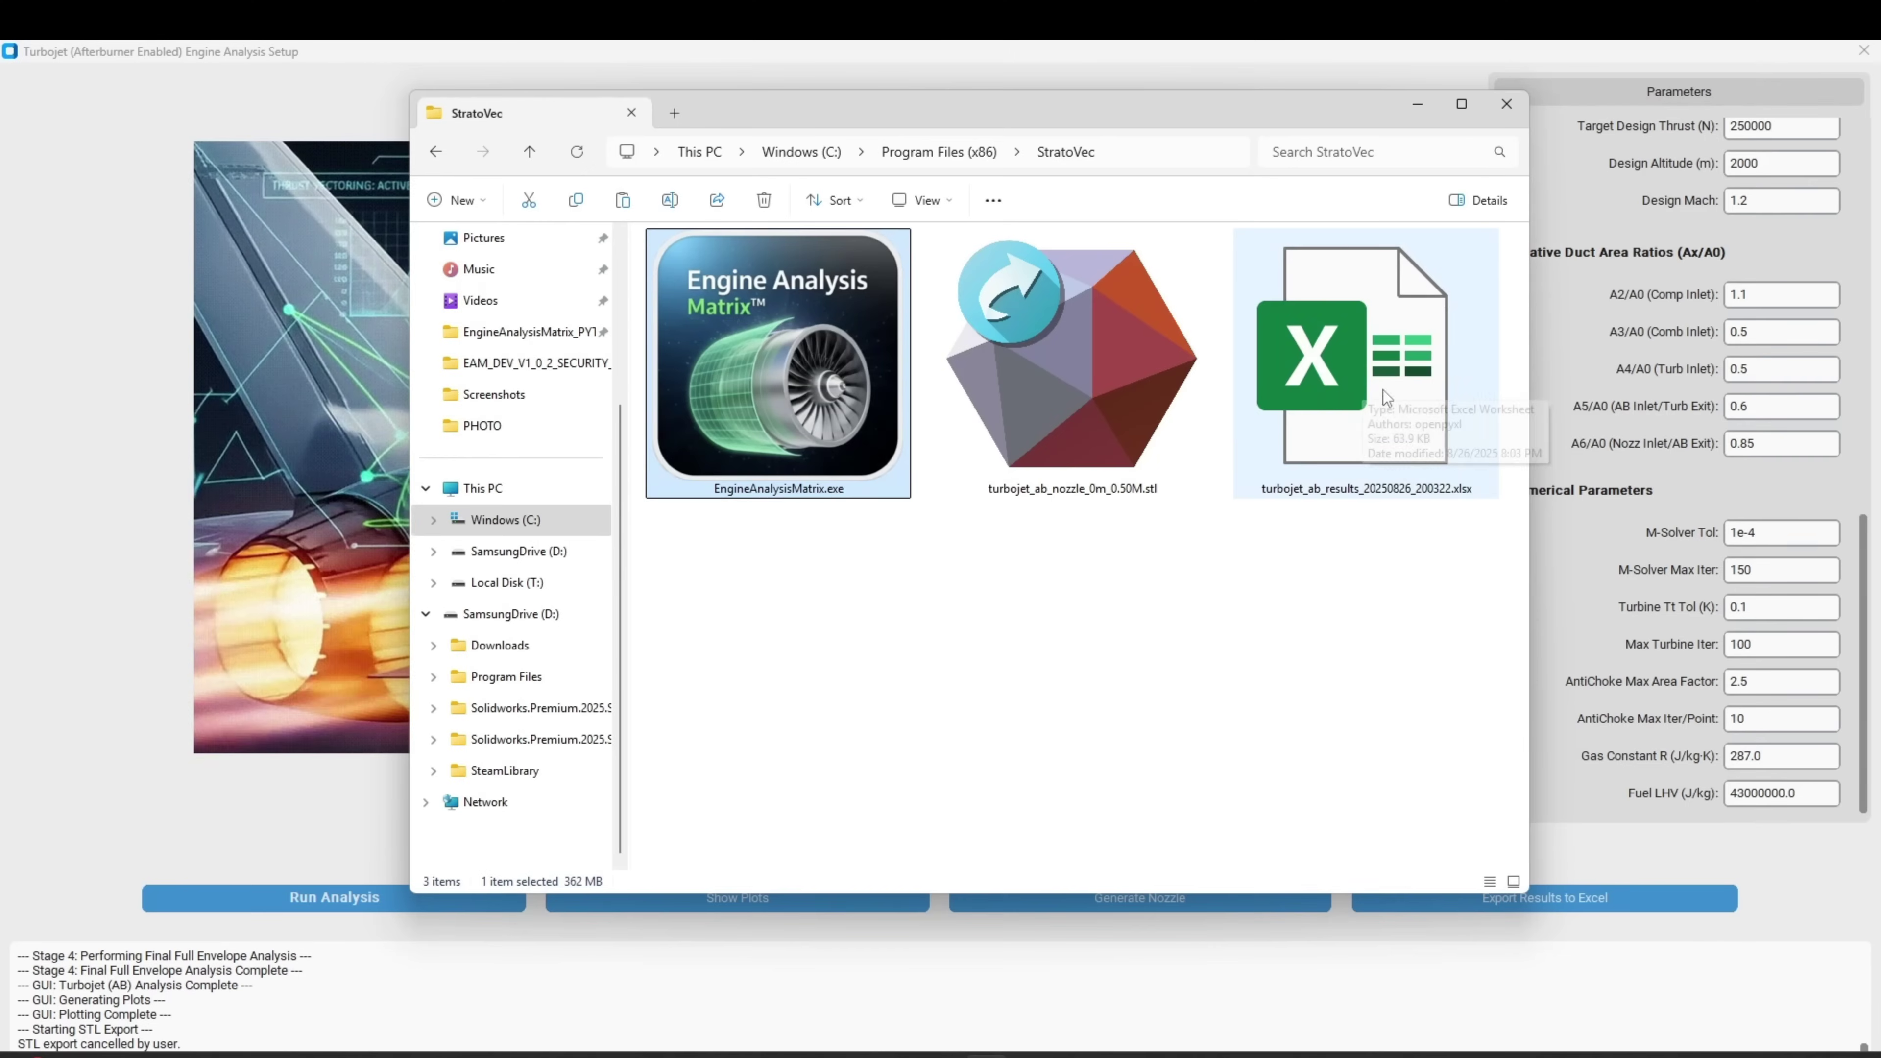
{"action": "double_click", "coordinate": [1369, 407]}
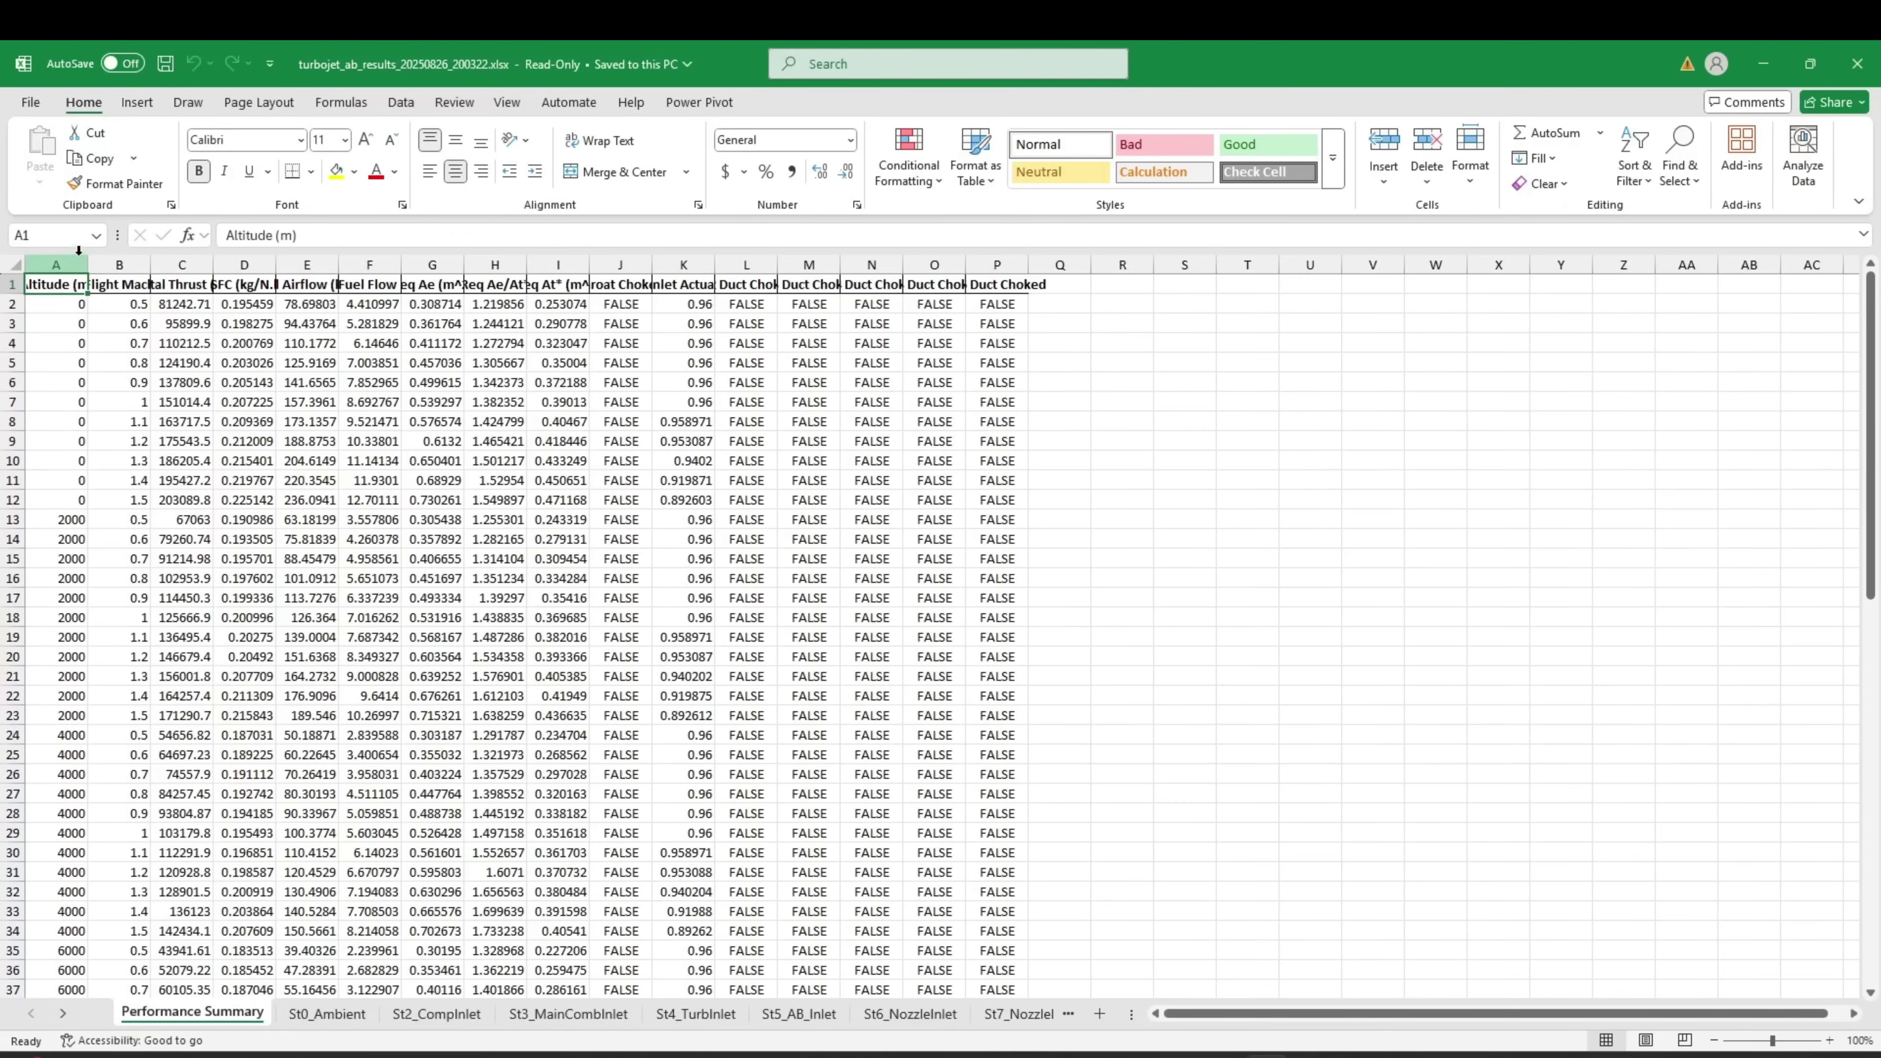
- Autofit columns A through H of the Performance Summary sheet
{"action": "double_click", "coordinate": [88, 261]}
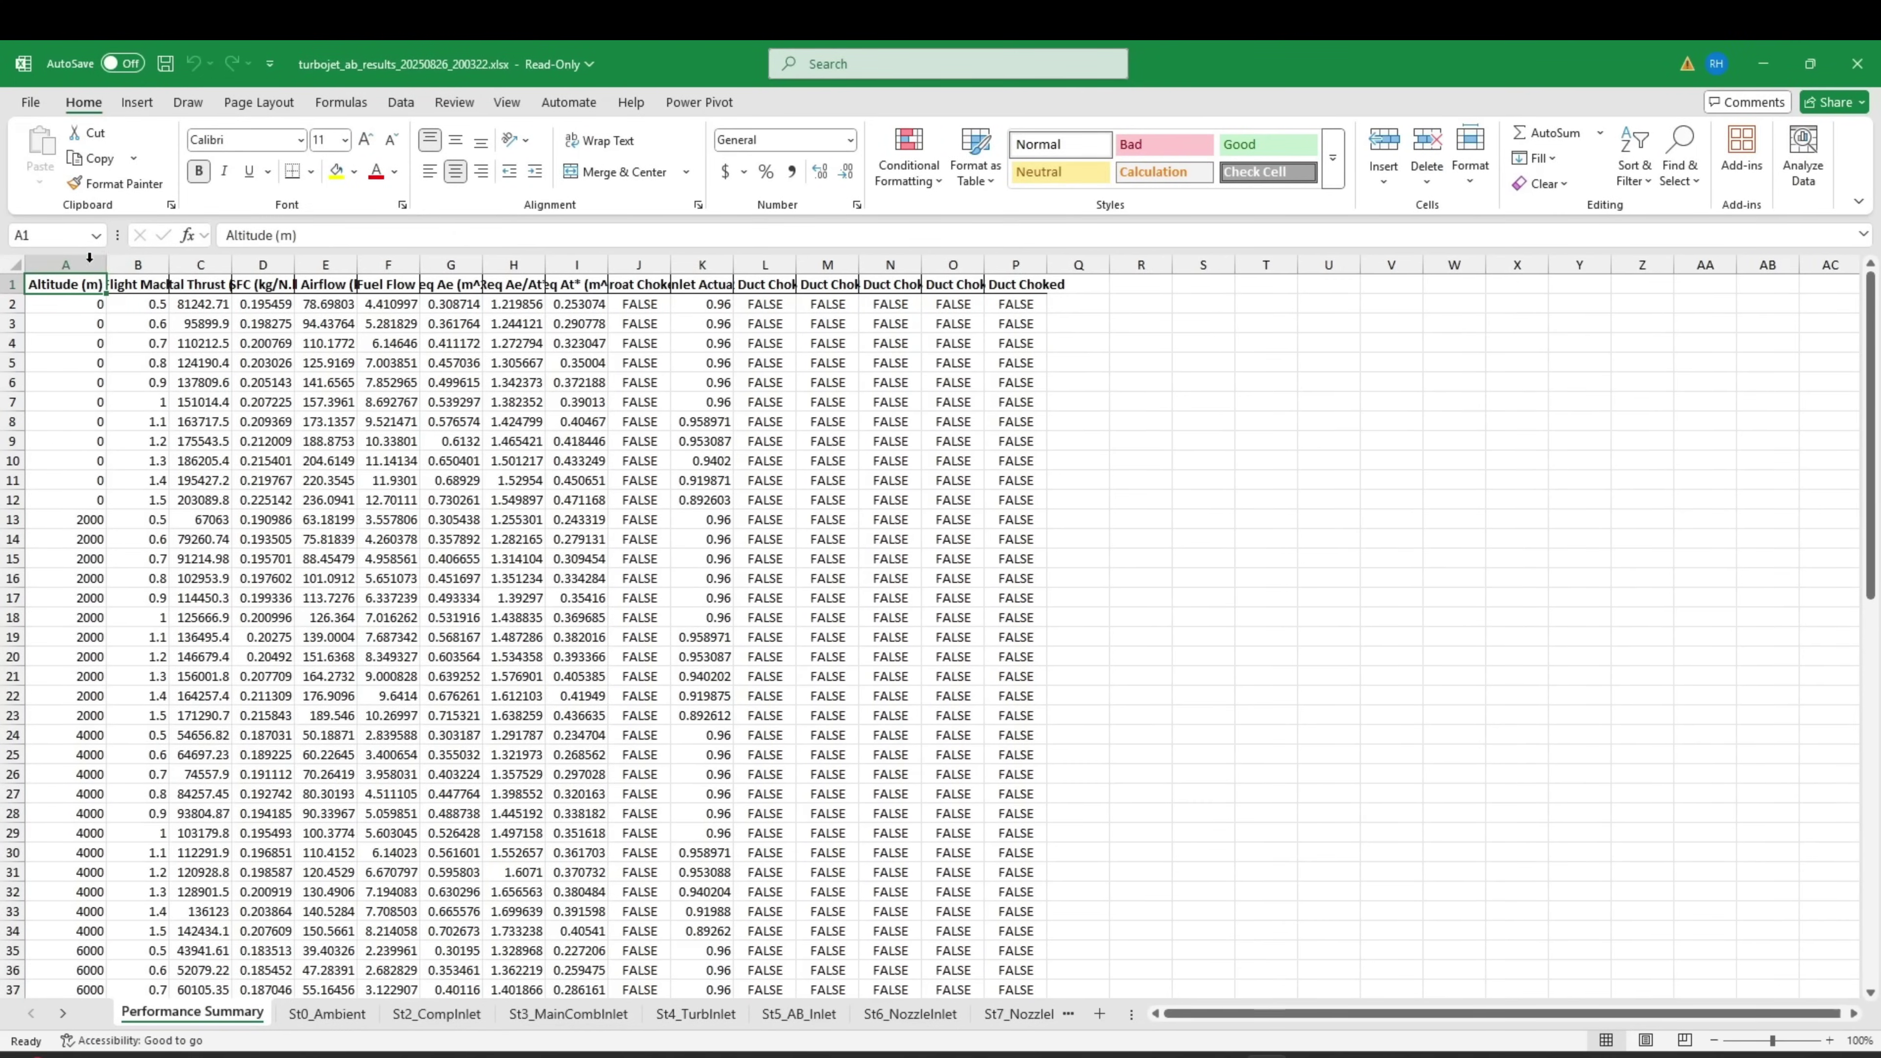
{"action": "double_click", "coordinate": [174, 267]}
{"action": "double_click", "coordinate": [245, 266]}
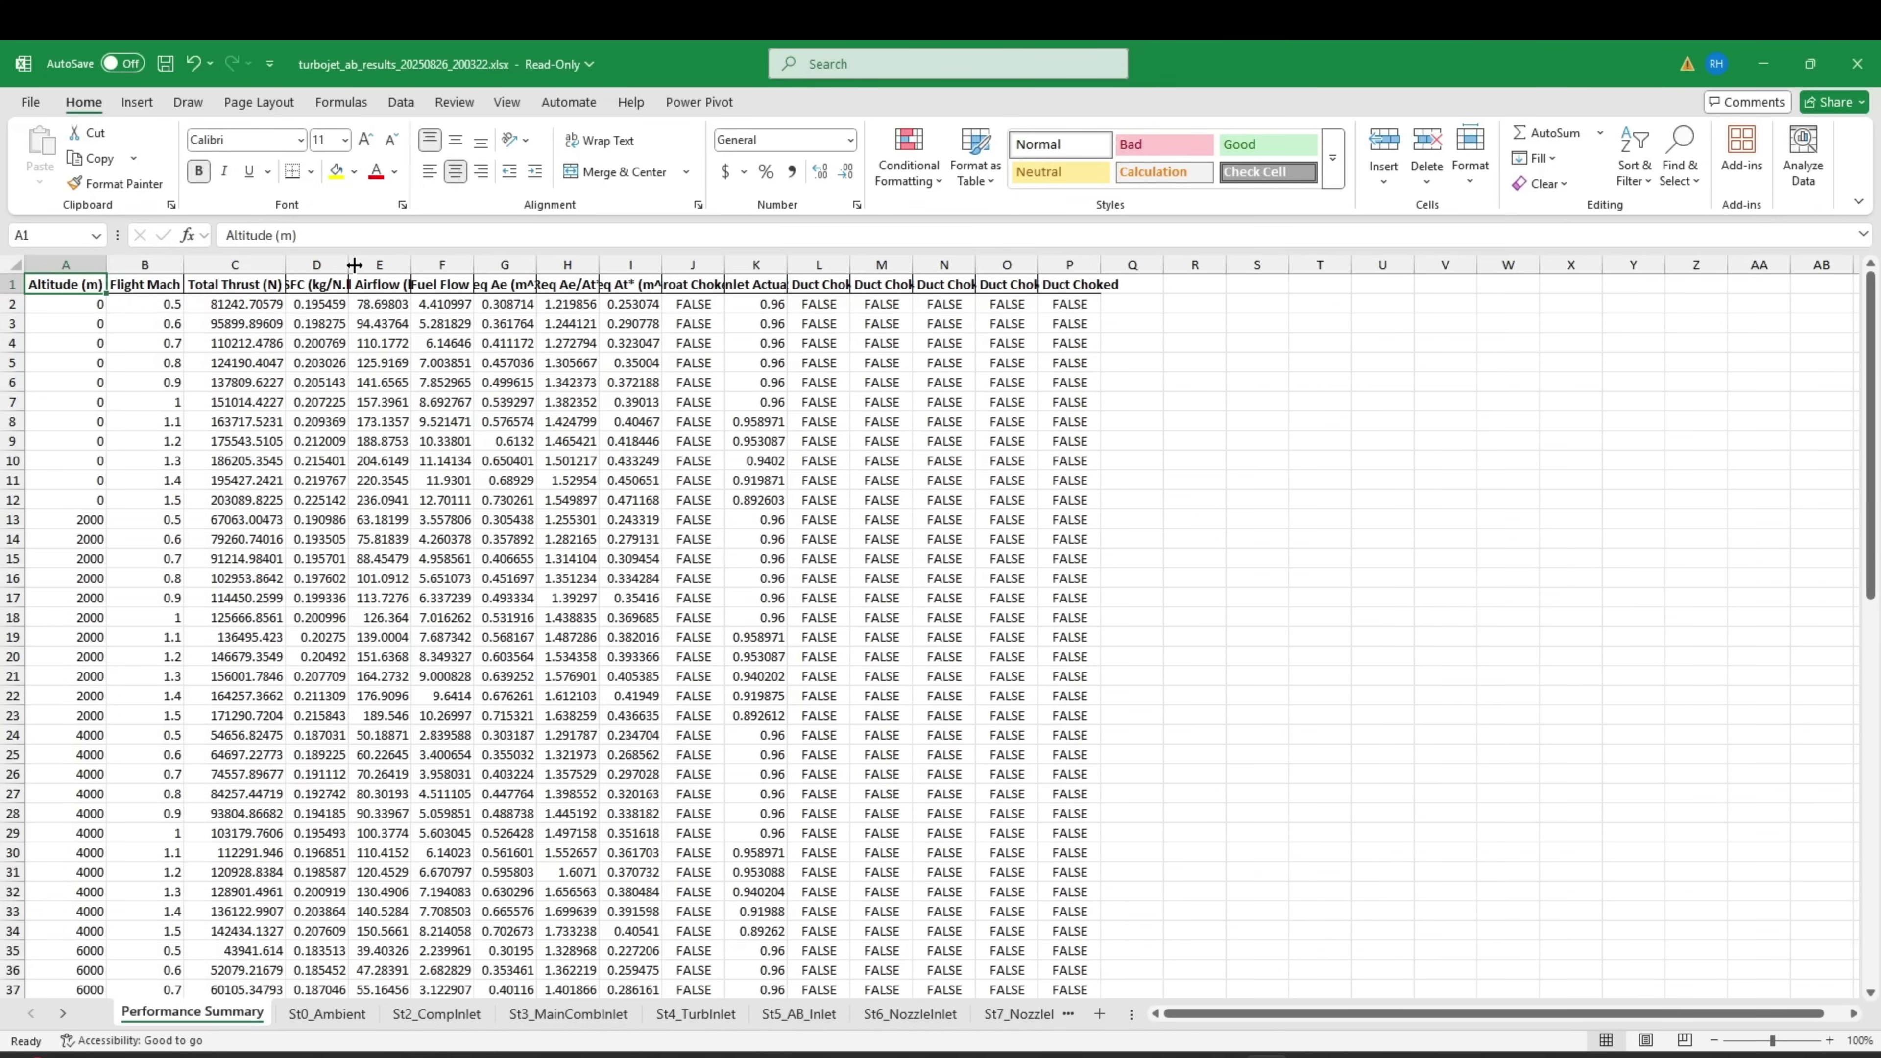
{"action": "double_click", "coordinate": [348, 265]}
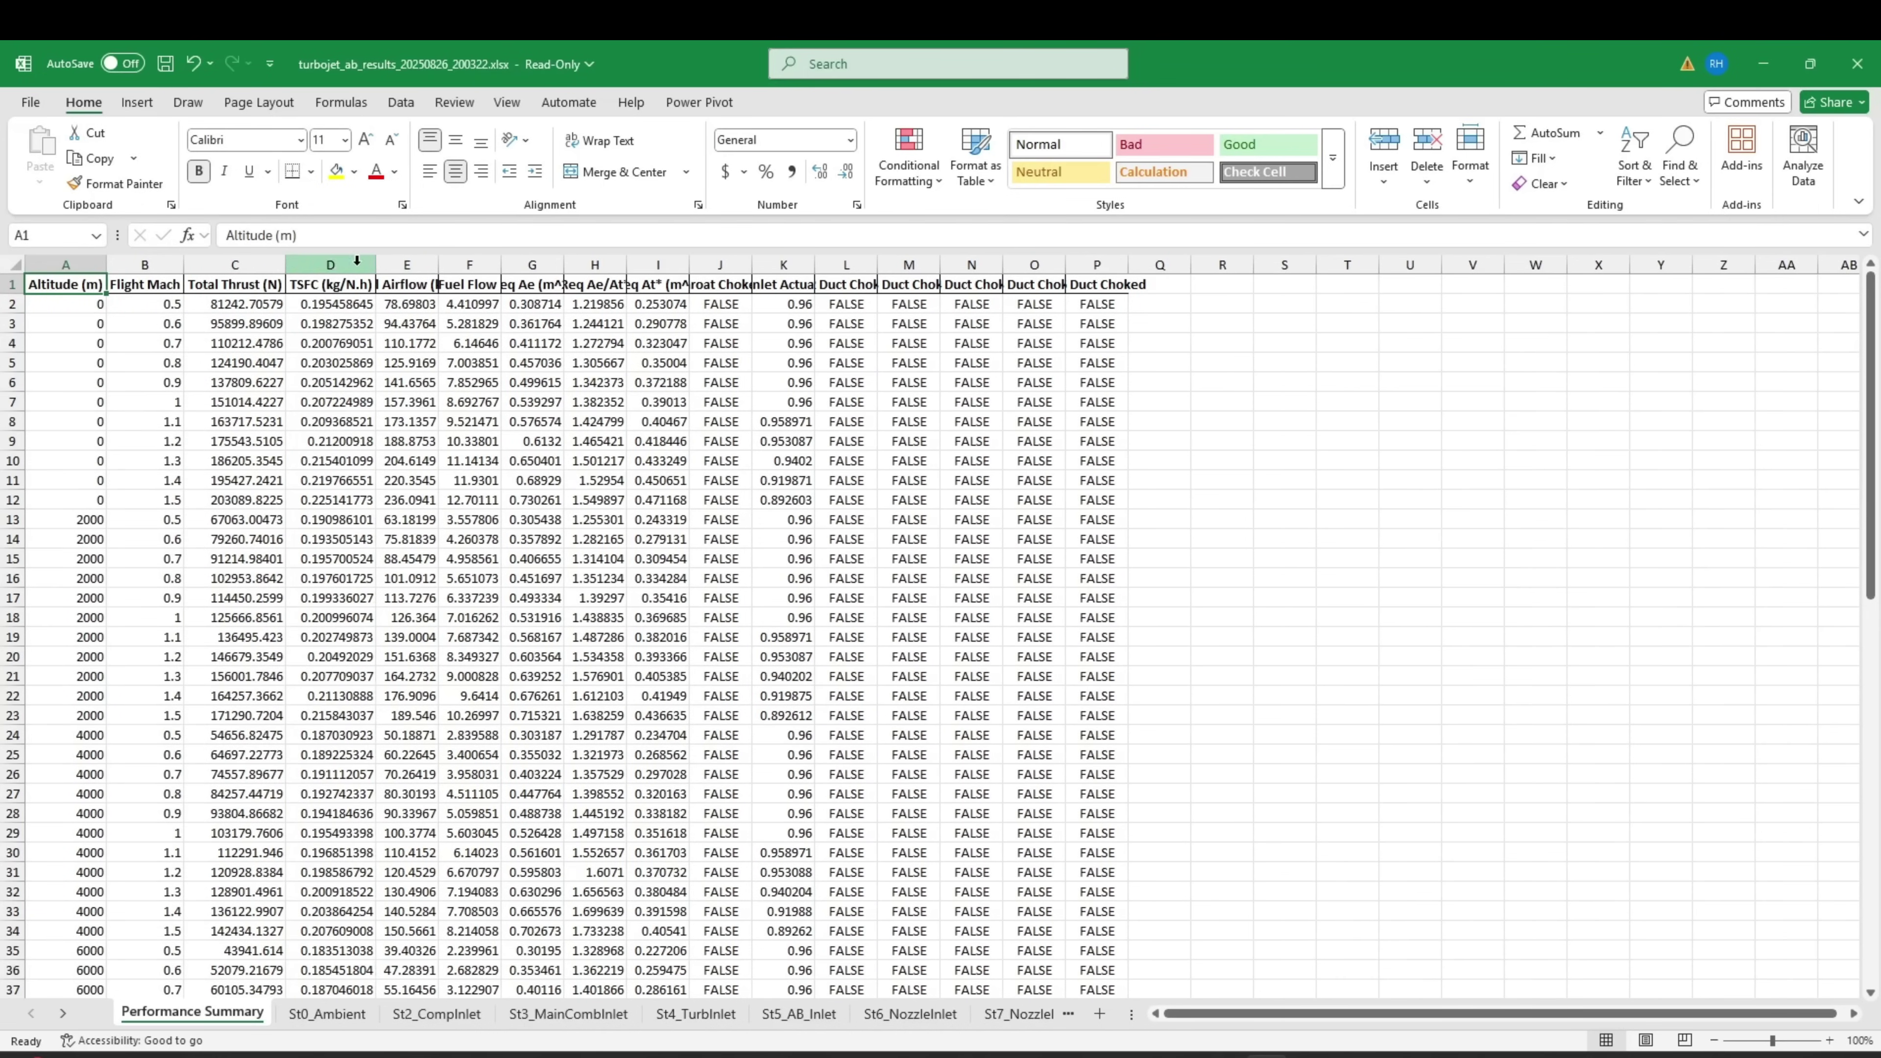
{"action": "double_click", "coordinate": [438, 266]}
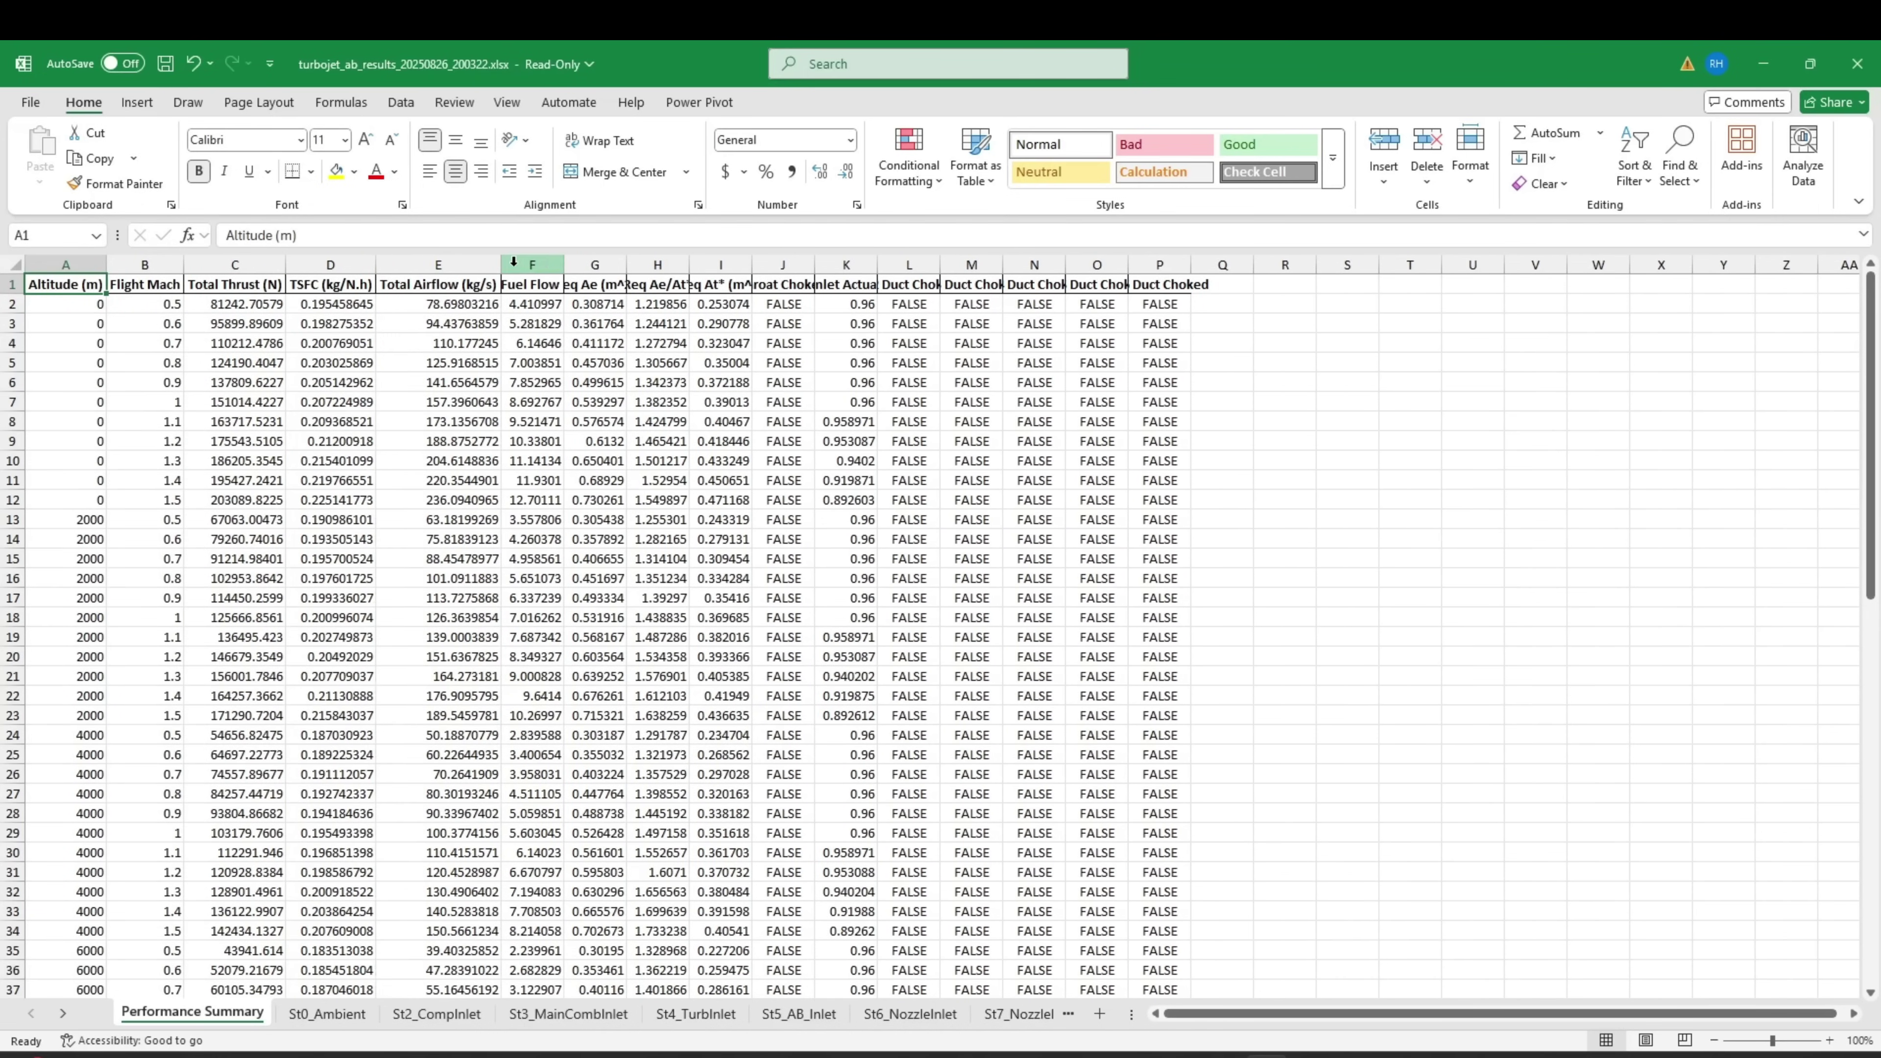
{"action": "double_click", "coordinate": [566, 267]}
{"action": "double_click", "coordinate": [703, 264]}
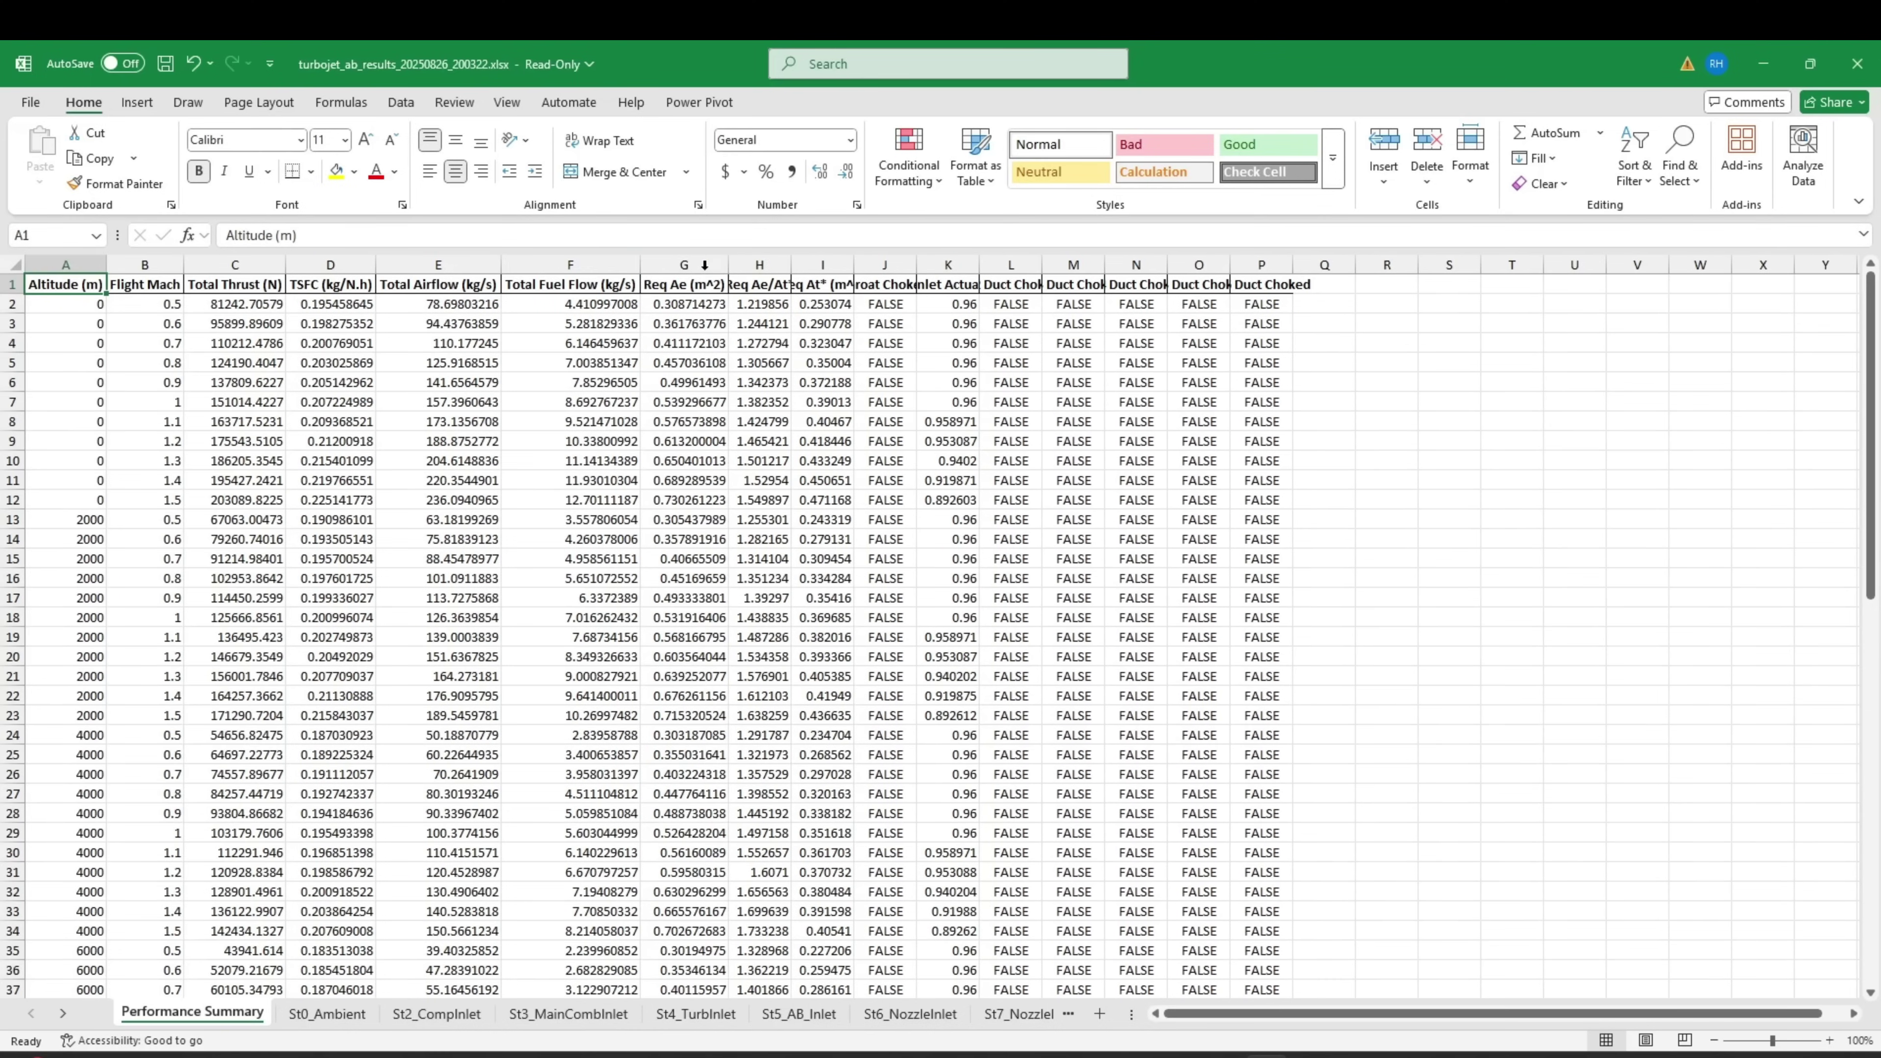
{"action": "double_click", "coordinate": [790, 265]}
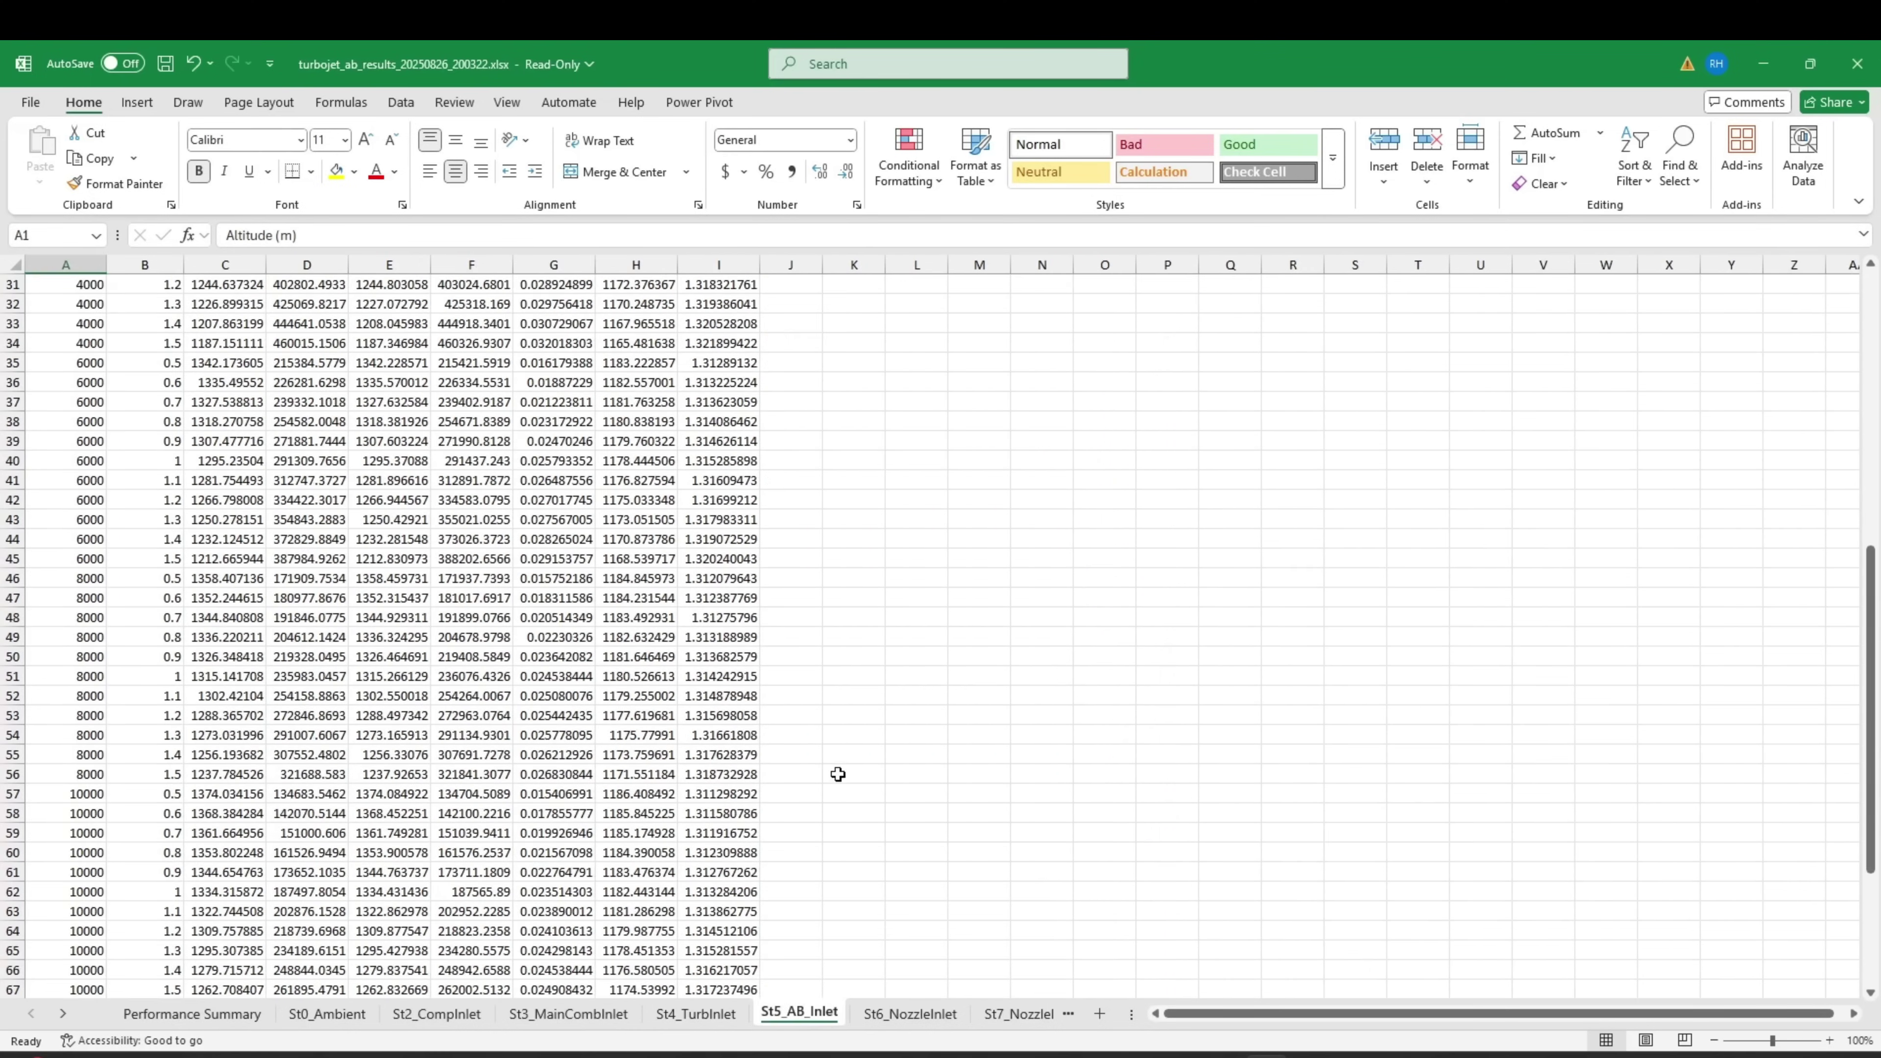
- Close the workbook without saving, then close the StratoVec folder window
{"action": "scroll", "coordinate": [837, 773], "scroll_direction": "down", "scroll_amount": 5}
{"action": "scroll", "coordinate": [838, 774], "scroll_direction": "up", "scroll_amount": 10}
{"action": "scroll", "coordinate": [838, 774], "scroll_direction": "up", "scroll_amount": 5}
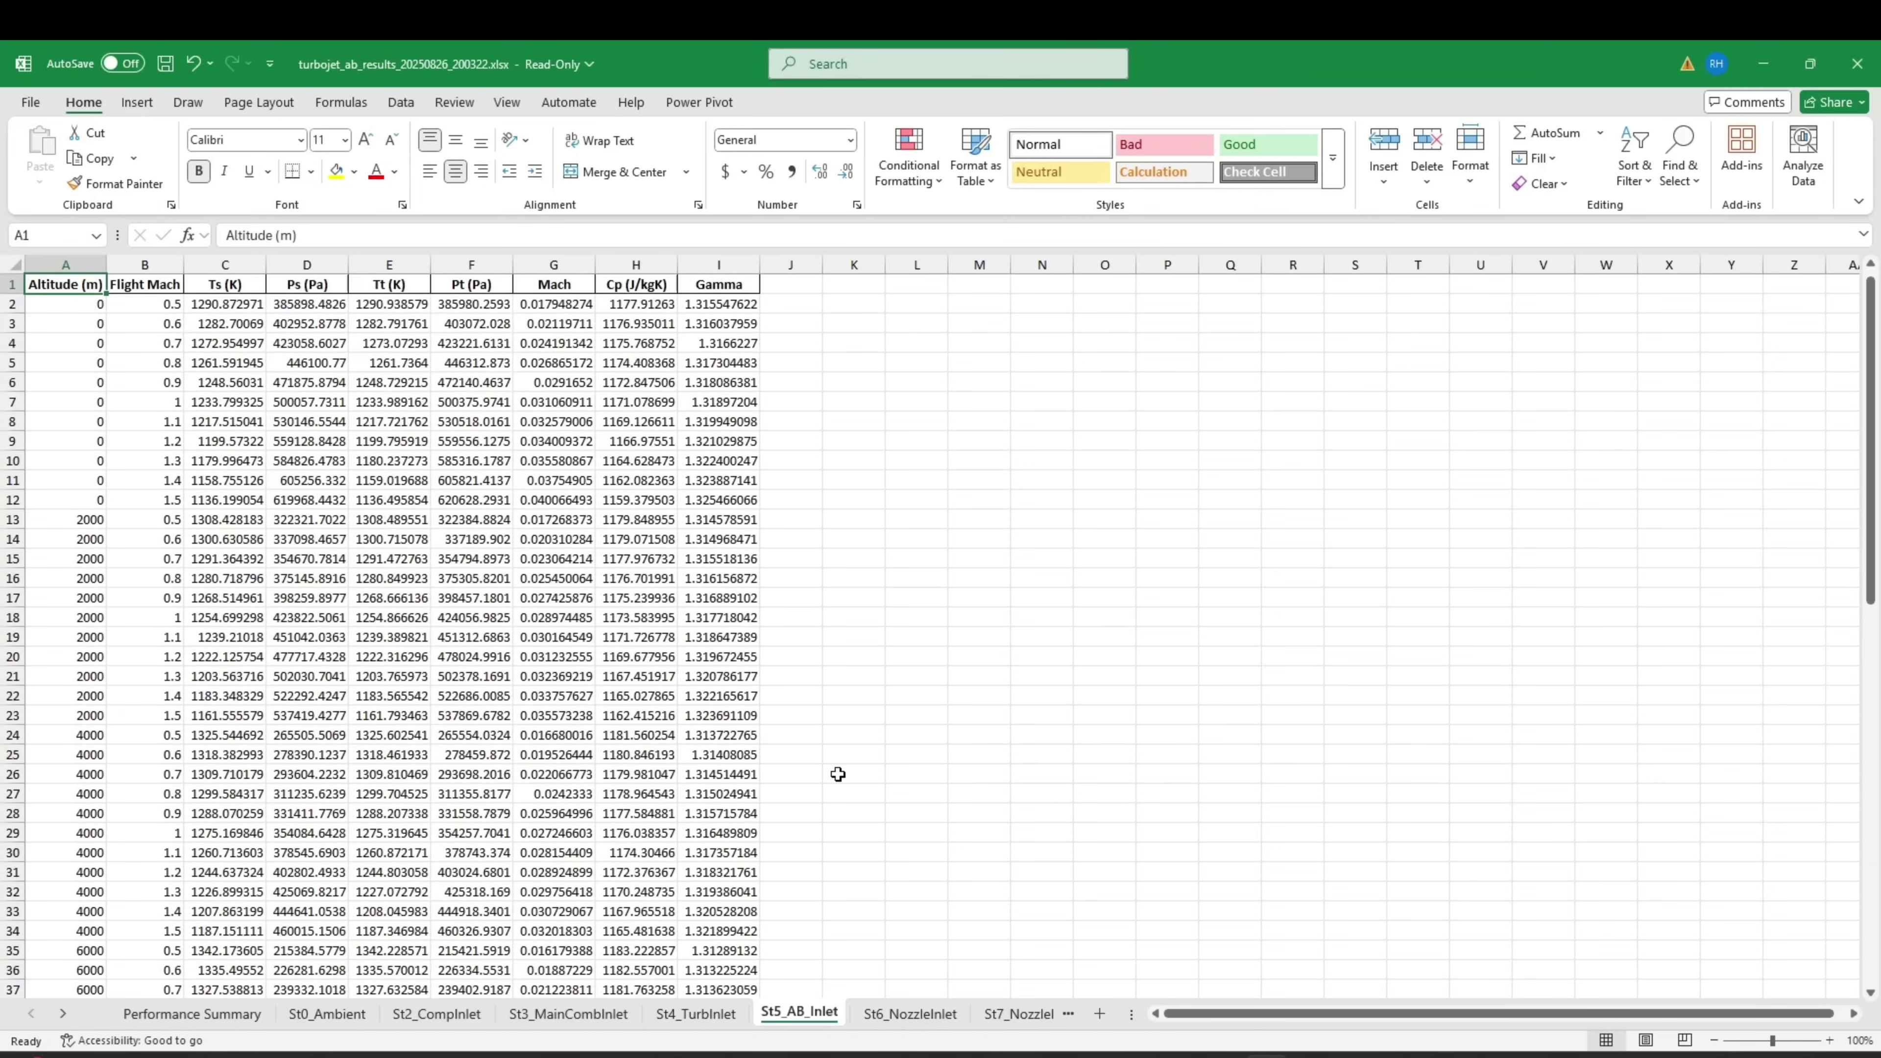
{"action": "left_click", "coordinate": [1868, 49]}
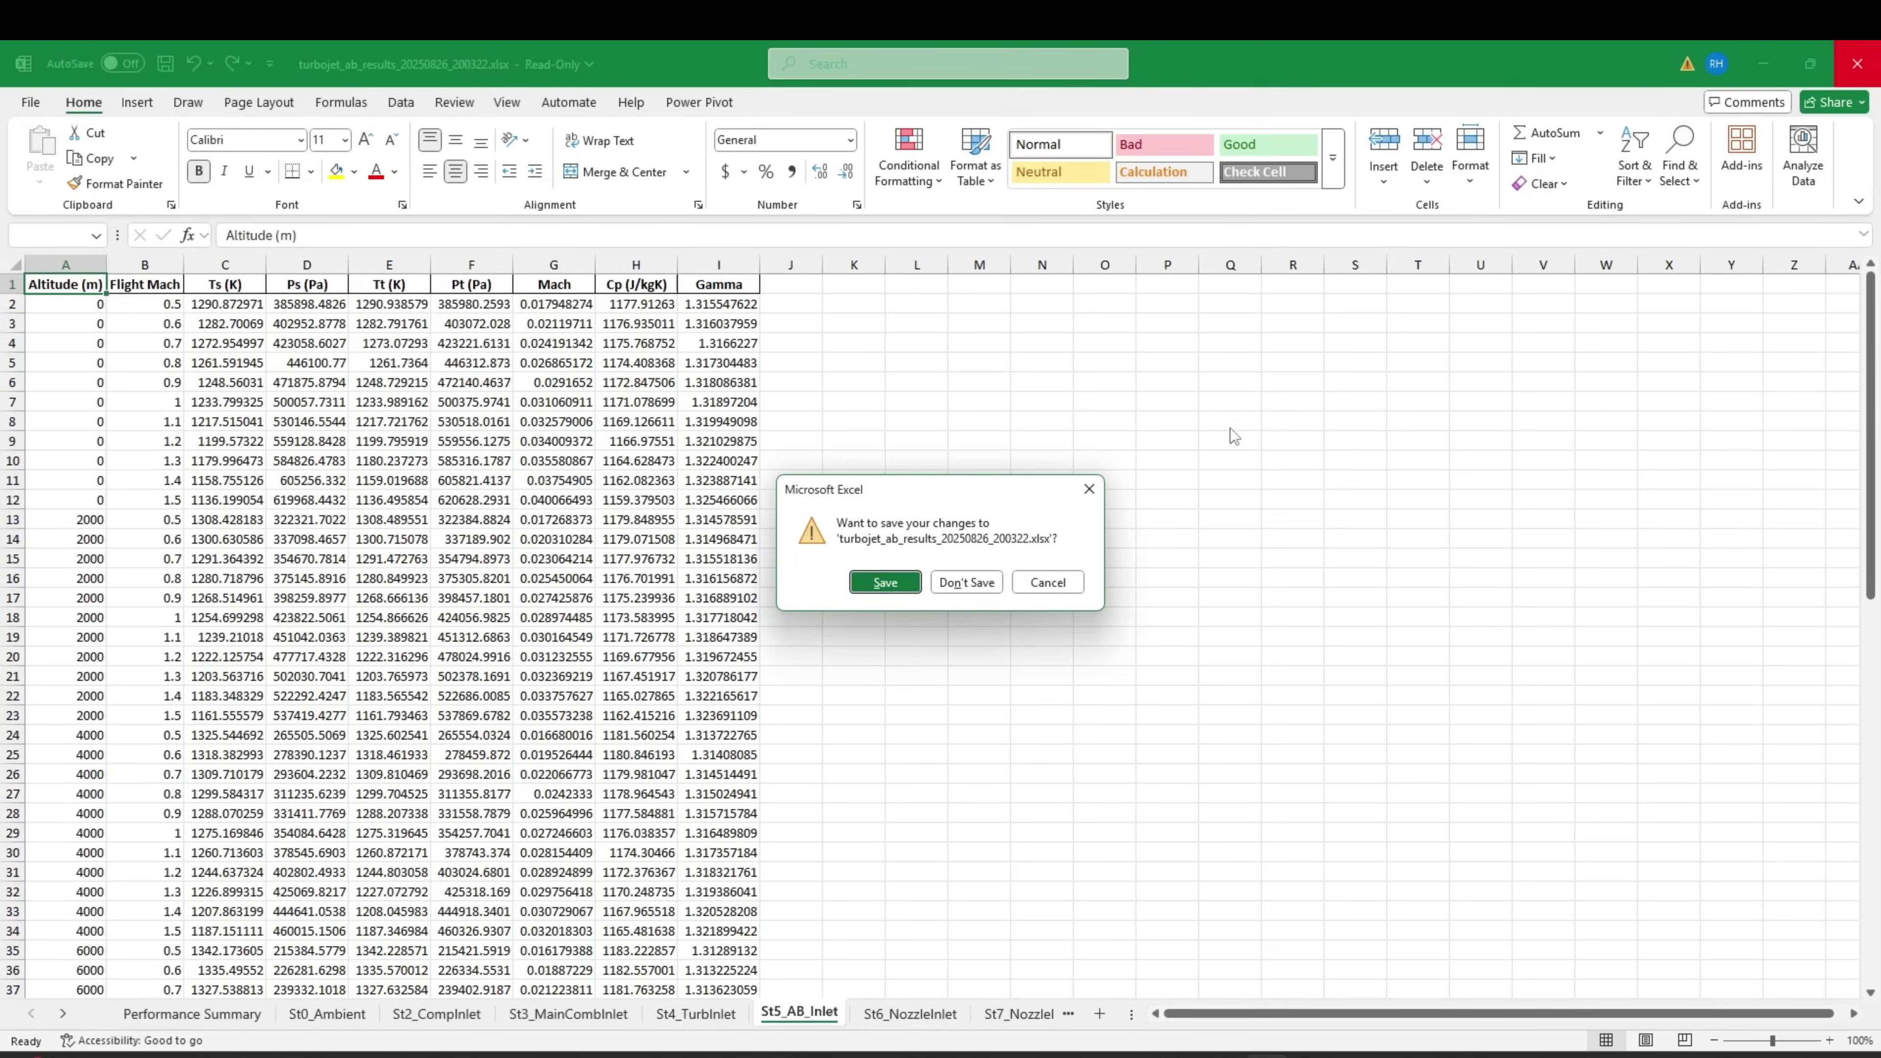
{"action": "left_click", "coordinate": [967, 583]}
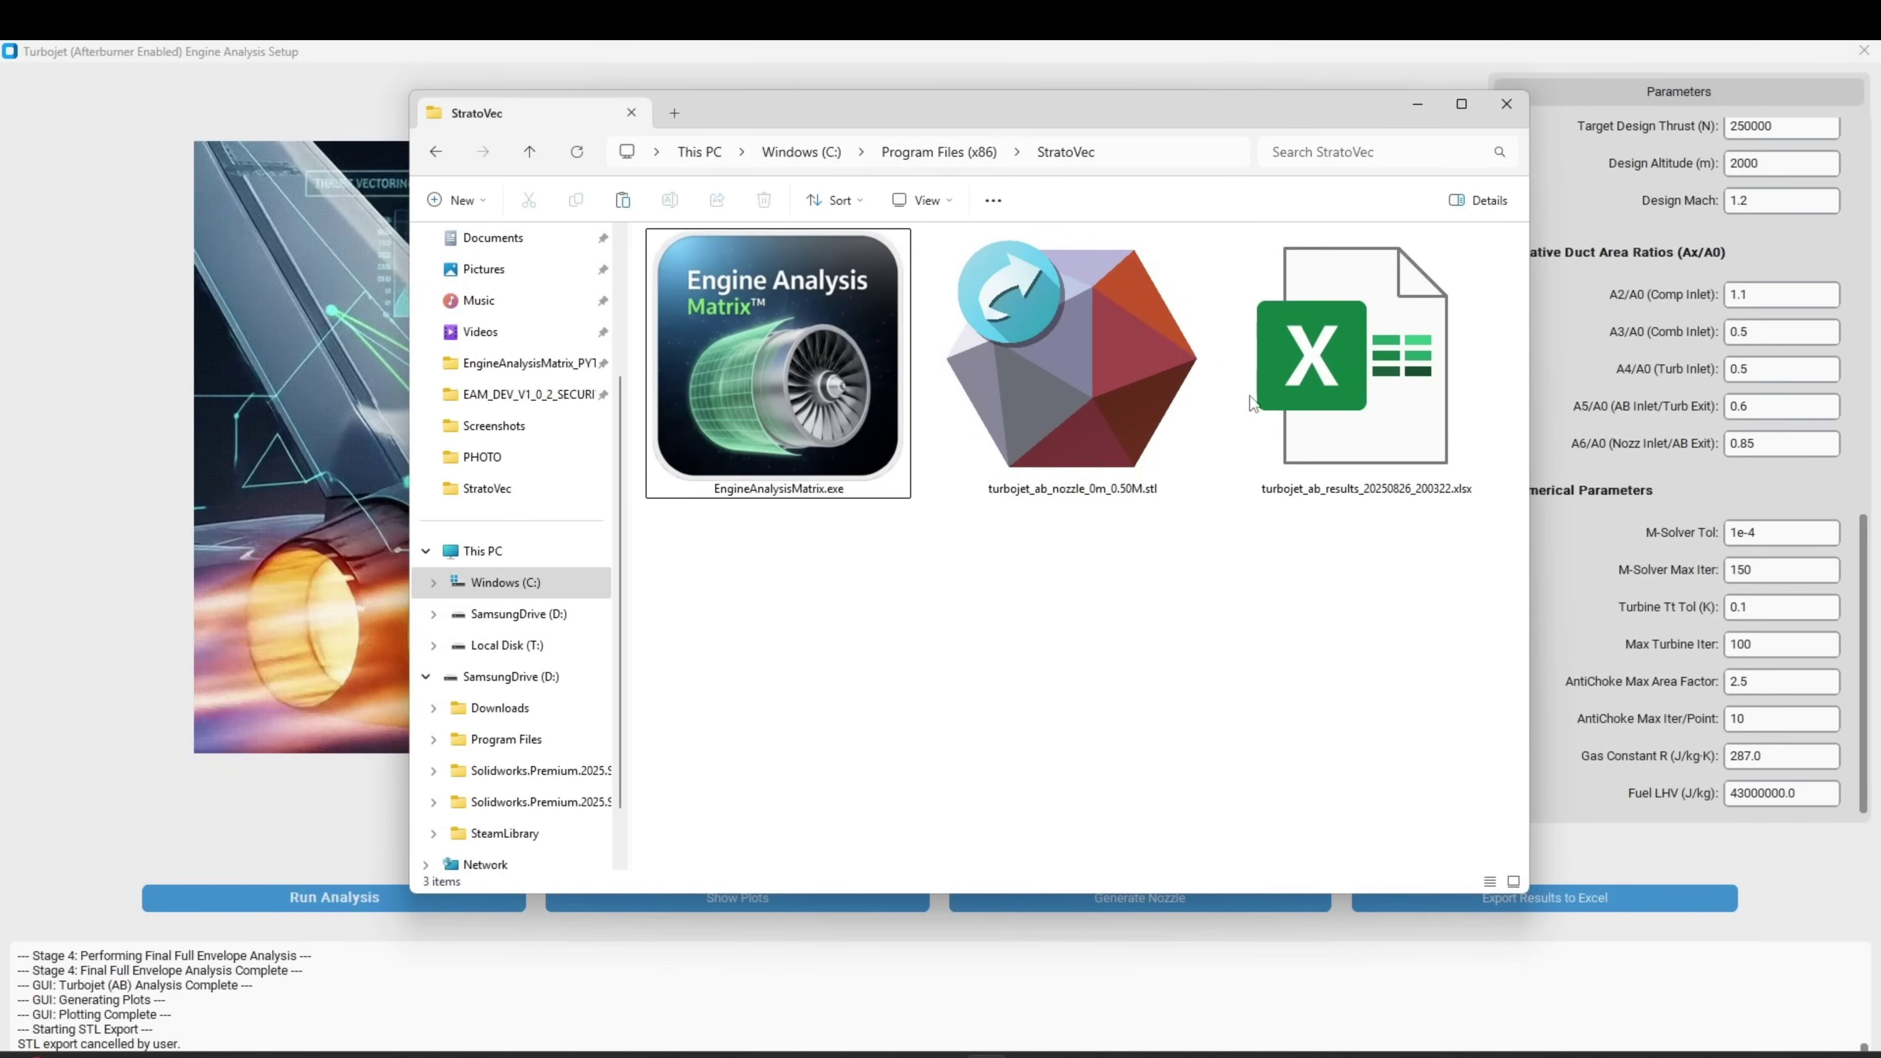
{"action": "left_click", "coordinate": [1492, 111]}
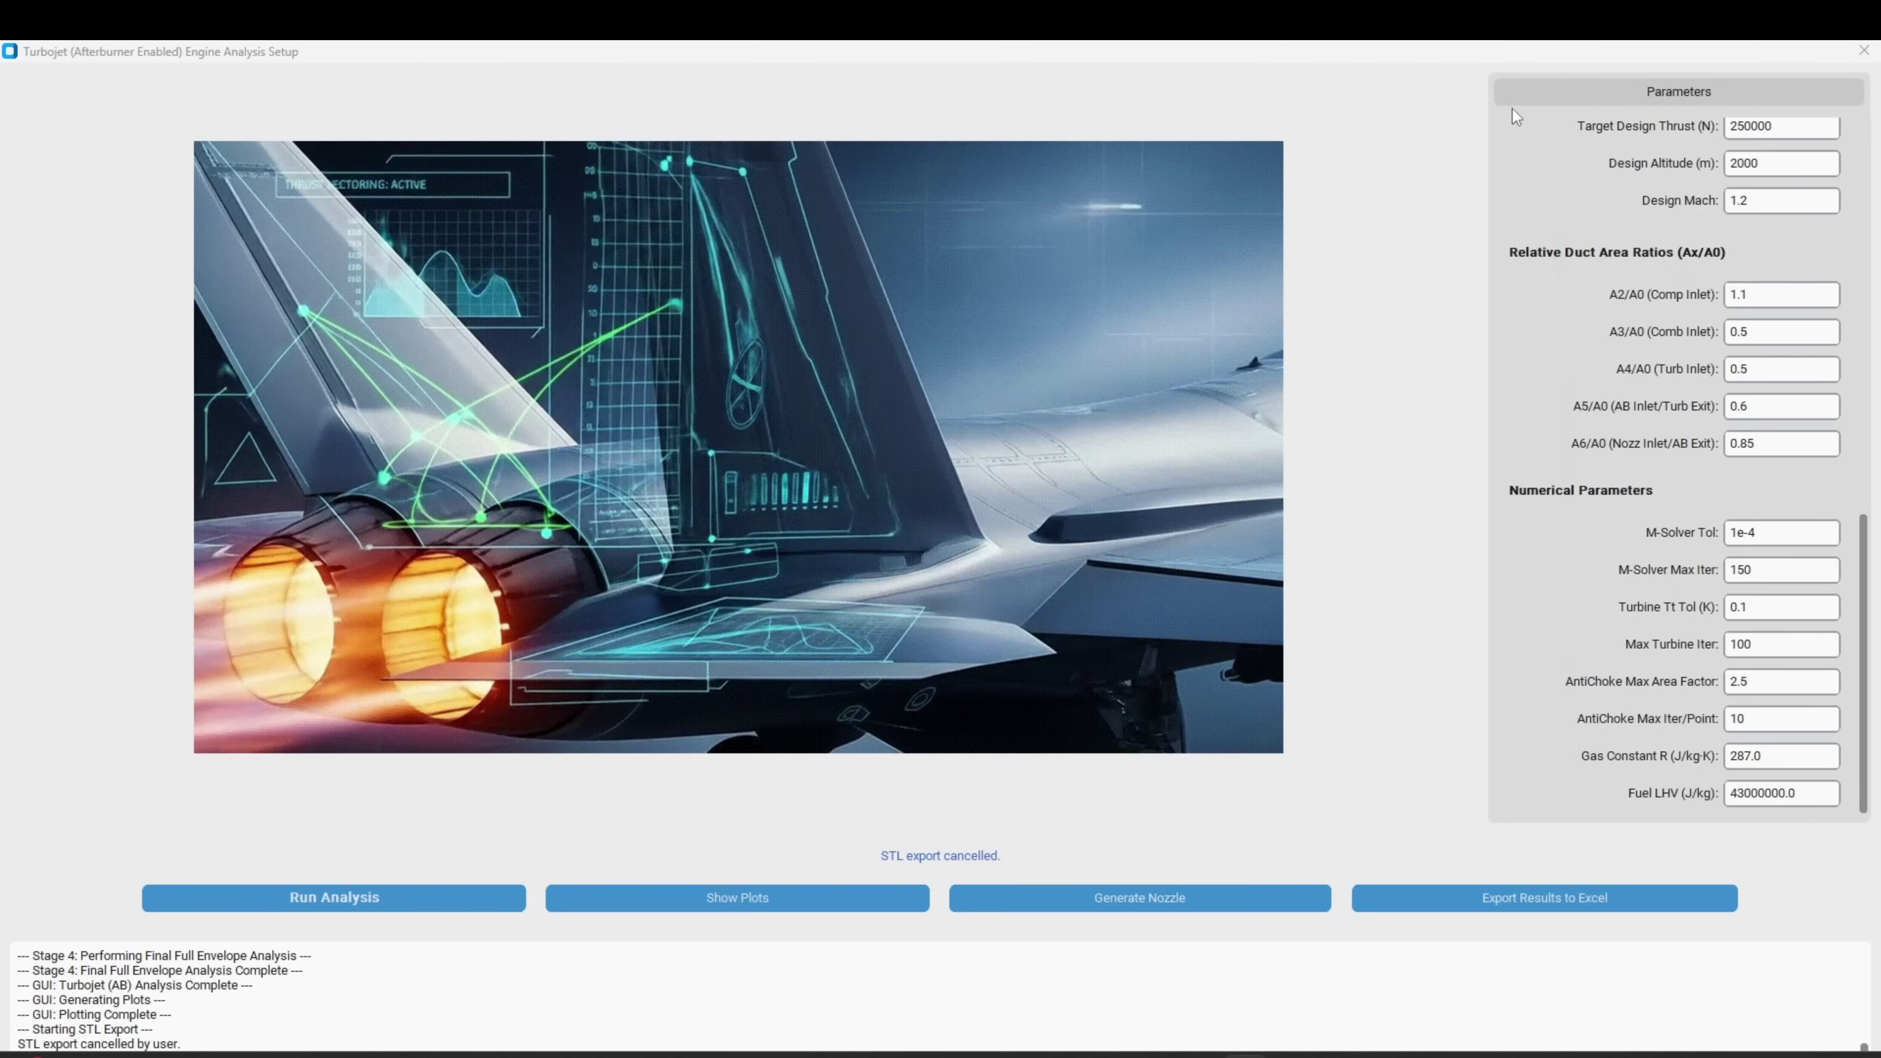